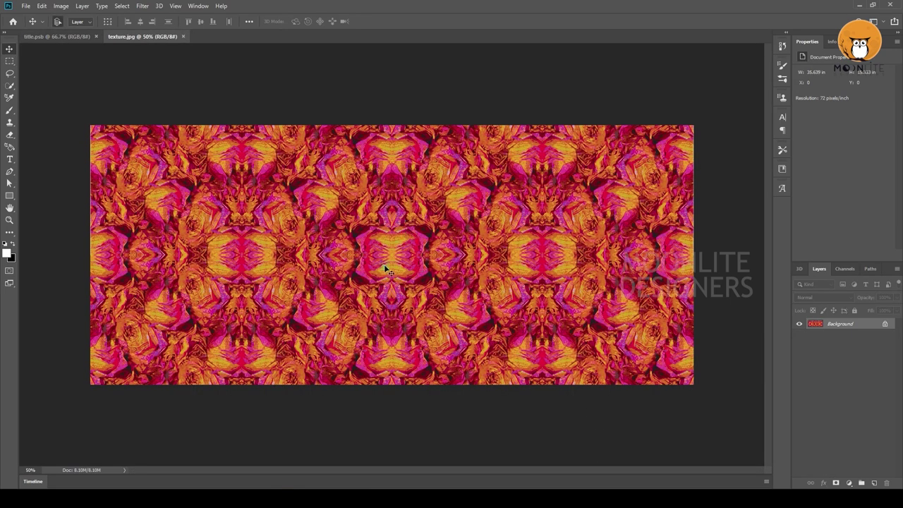
- Paste the floral texture into title.psb as its own layer and add an empty layer above it
key(ctrl+a)
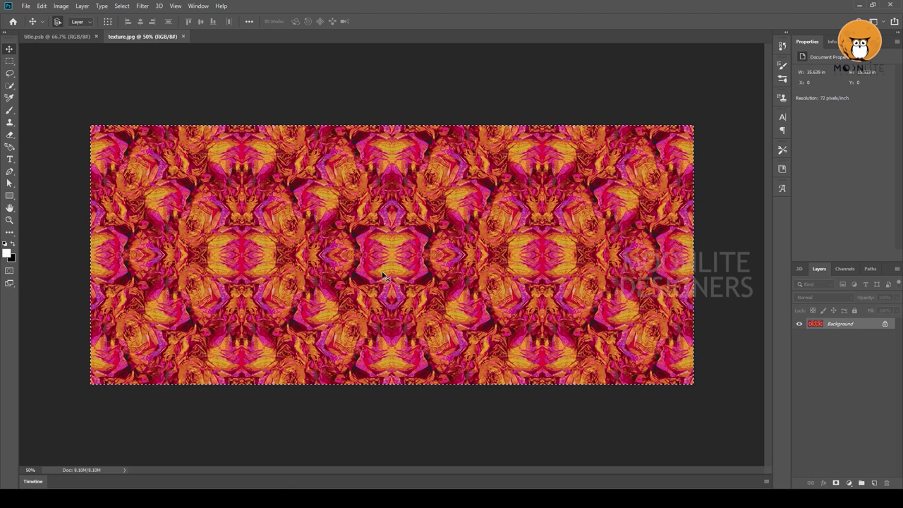
key(ctrl+w)
key(ctrl+v)
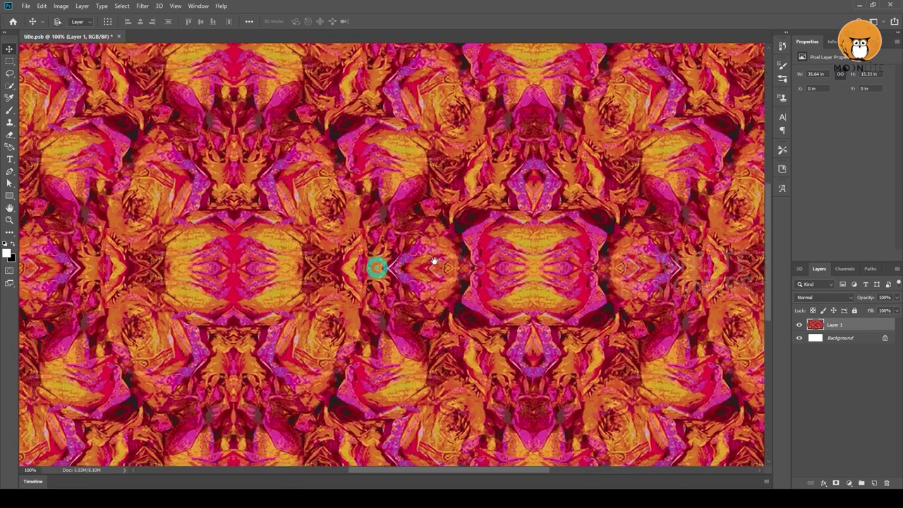
drag(389, 285, 450, 270)
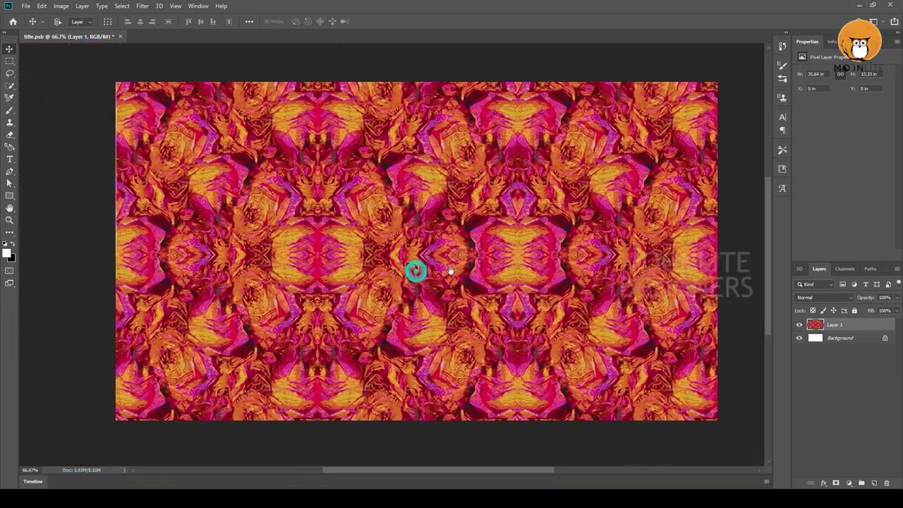
click(875, 484)
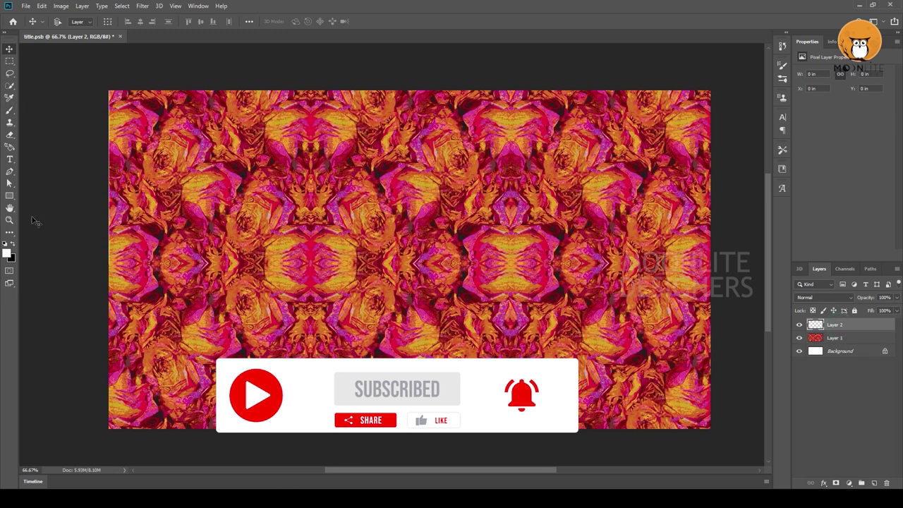
click(13, 234)
- Give the Smudge tool the Flat Bristle brush from Thick Heavy Brushes at 111 px
click(38, 374)
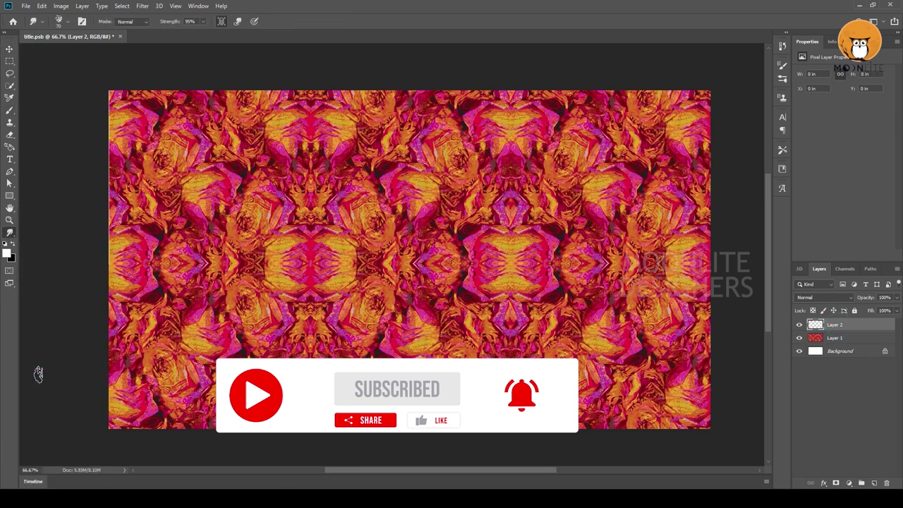
click(67, 21)
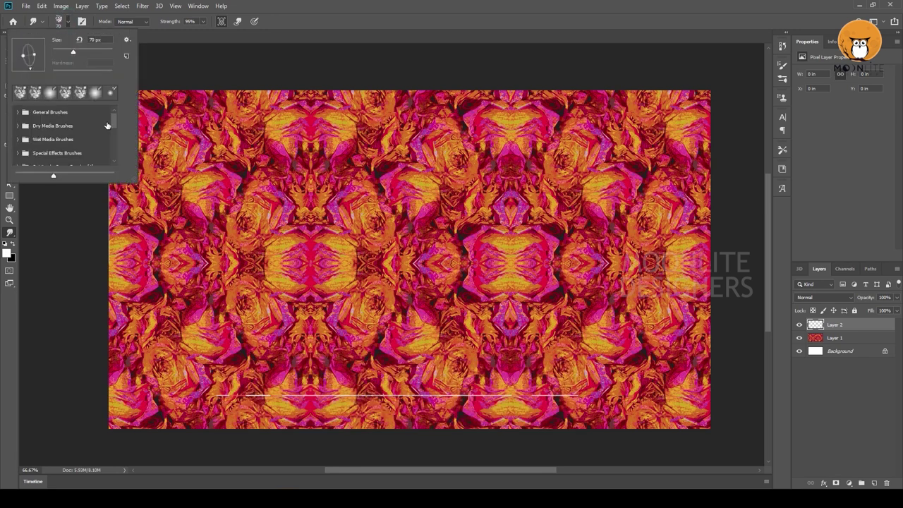
scroll(113, 134, down, 5)
drag(112, 139, 112, 158)
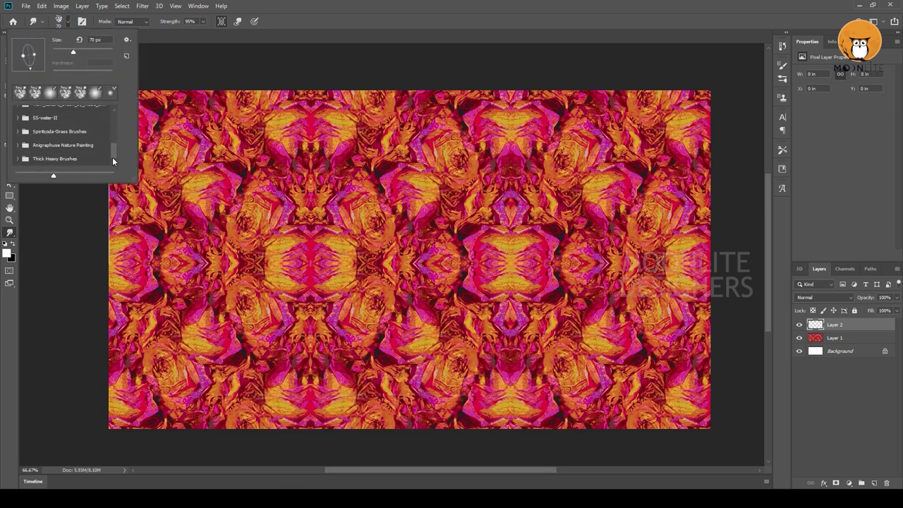
drag(133, 182, 172, 306)
click(61, 173)
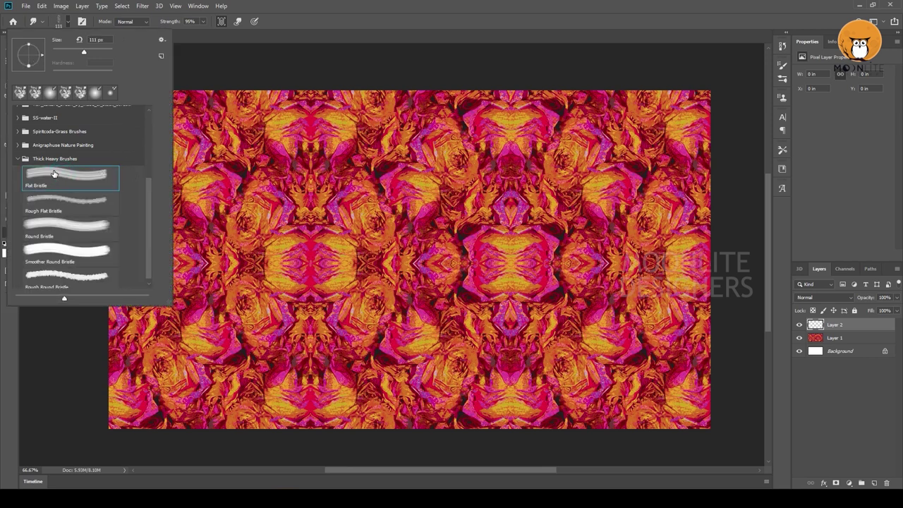
click(59, 227)
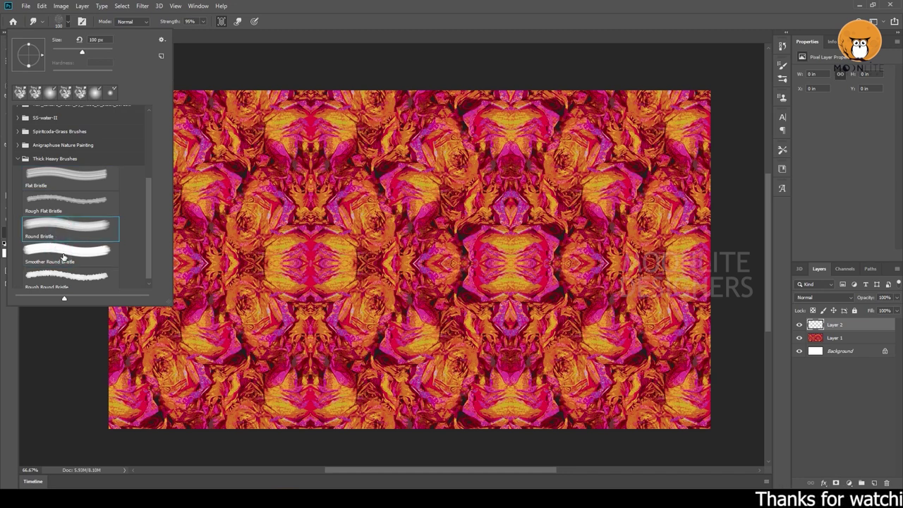
click(65, 176)
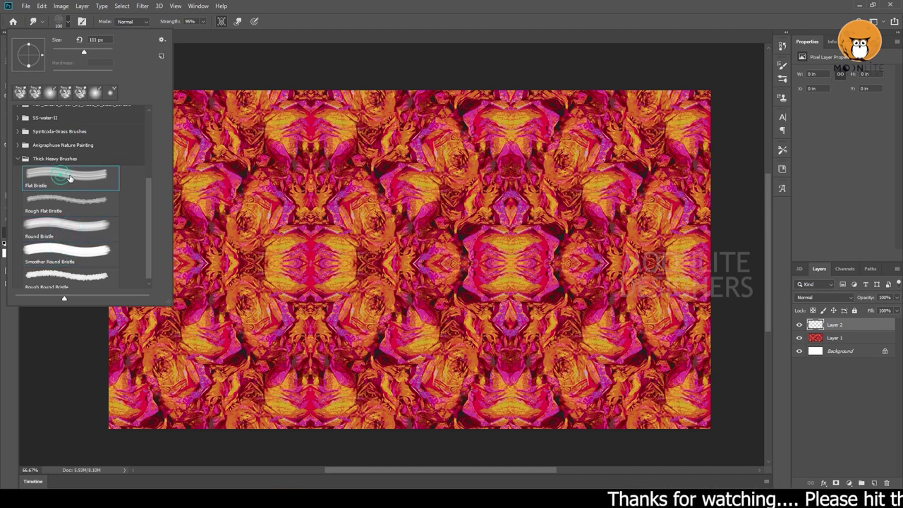
drag(148, 223, 148, 202)
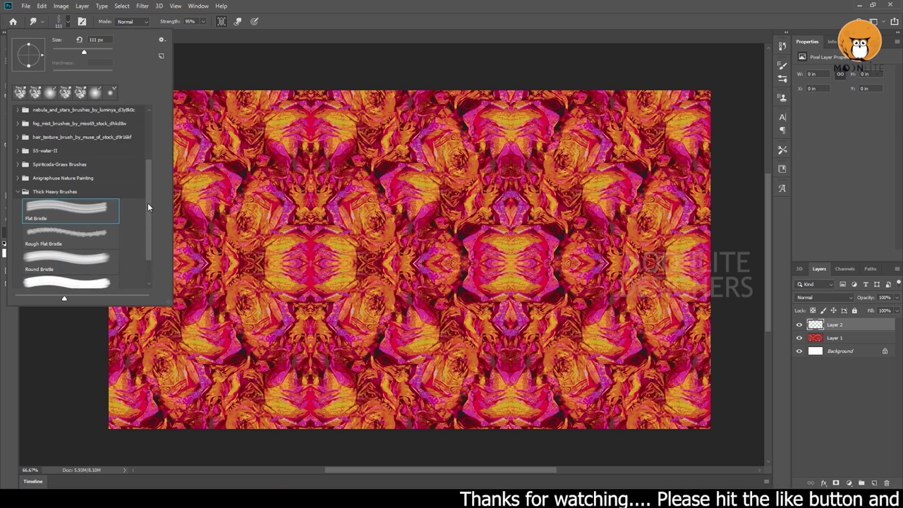
- Flatten the smudge brush tip to 53% roundness and tilt its angle to 60°
click(782, 64)
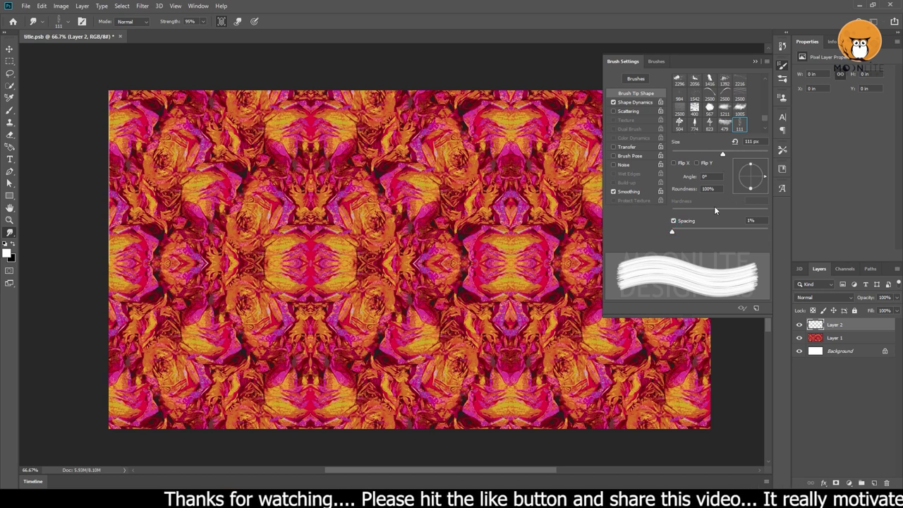
drag(750, 167, 751, 174)
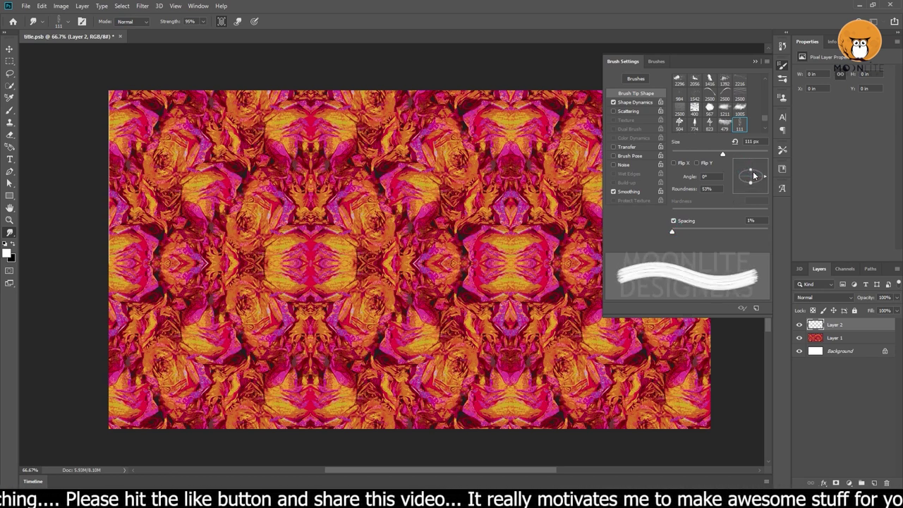
drag(765, 180, 761, 171)
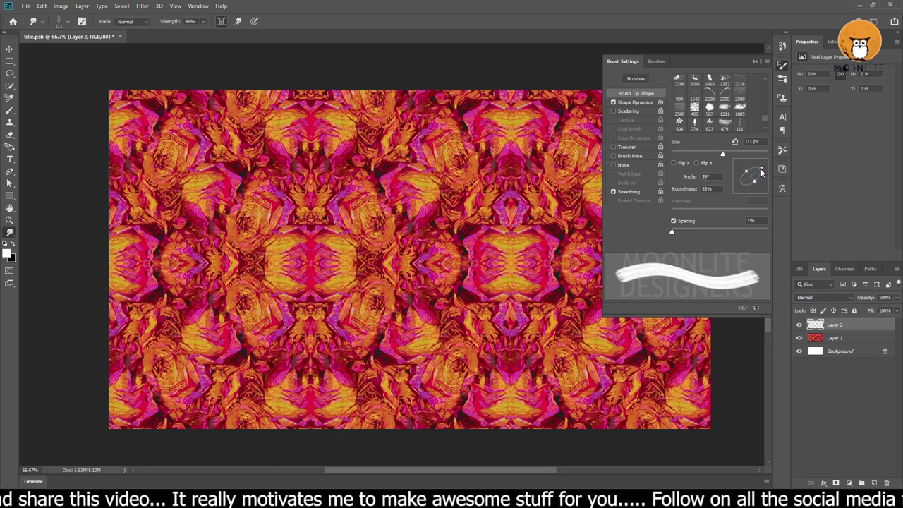
drag(762, 172, 760, 170)
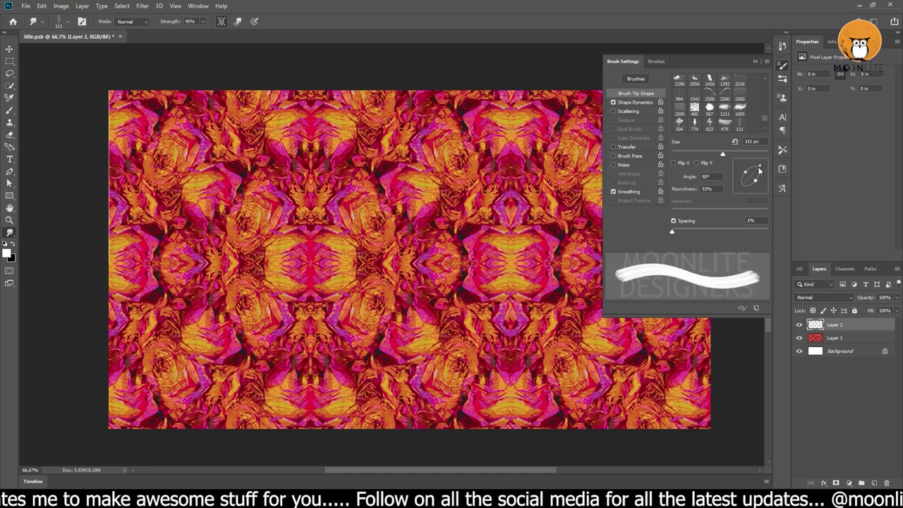
- Turn off Shape Dynamics and display the saved ISHQ path
click(635, 103)
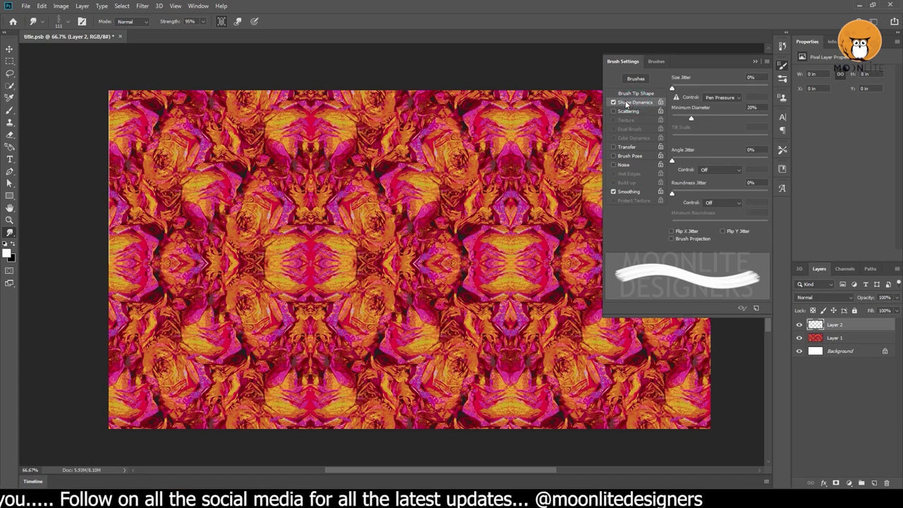
click(613, 103)
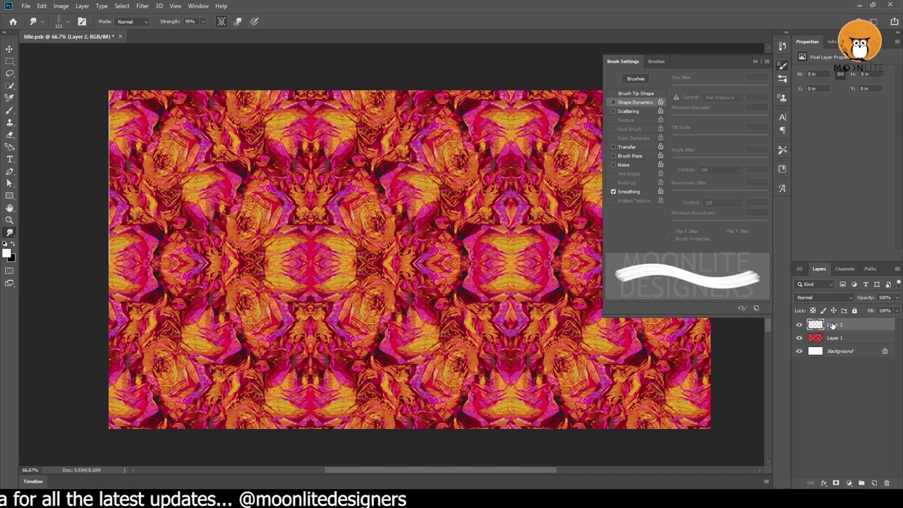
click(867, 269)
click(813, 284)
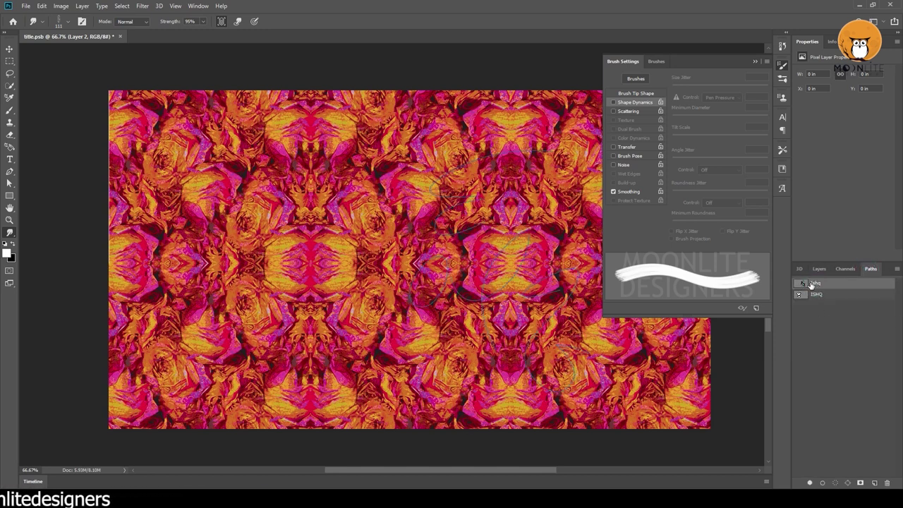
- Show the ISHQ path, close Brush Settings, and paste the trailer poster into the title document
click(818, 293)
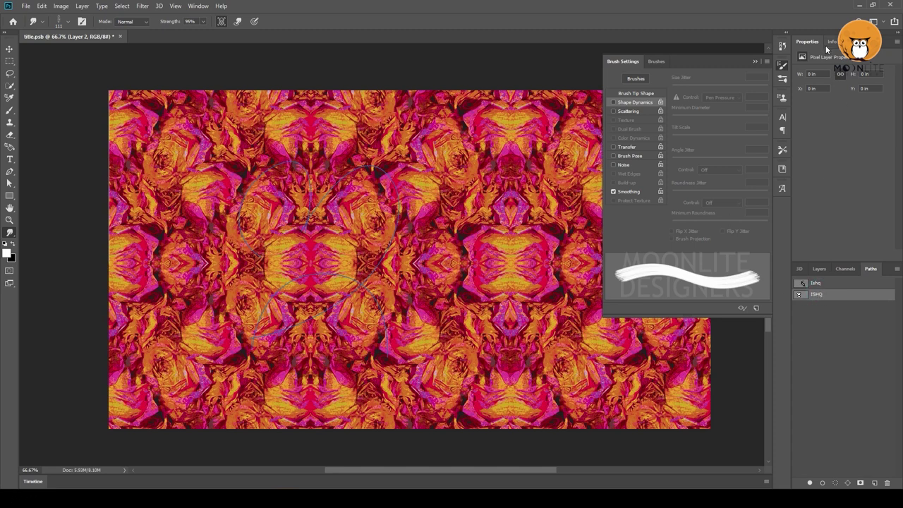
click(756, 62)
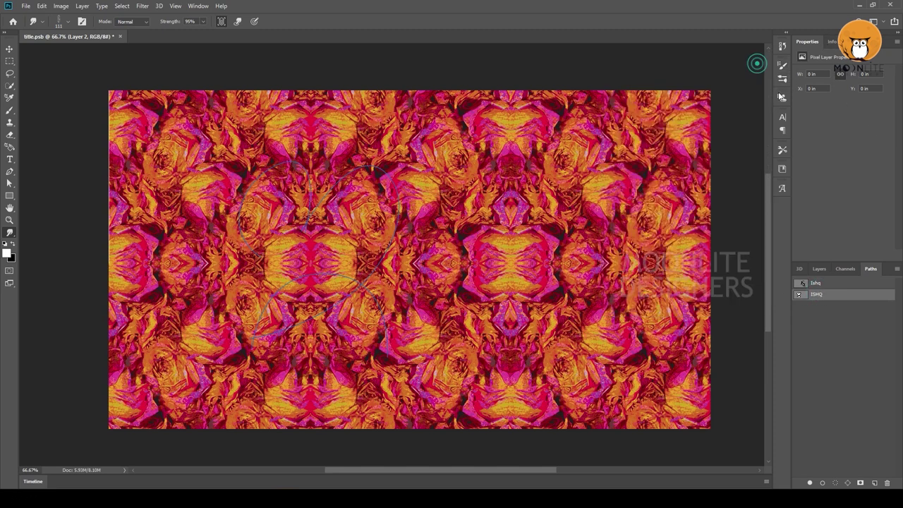
click(819, 269)
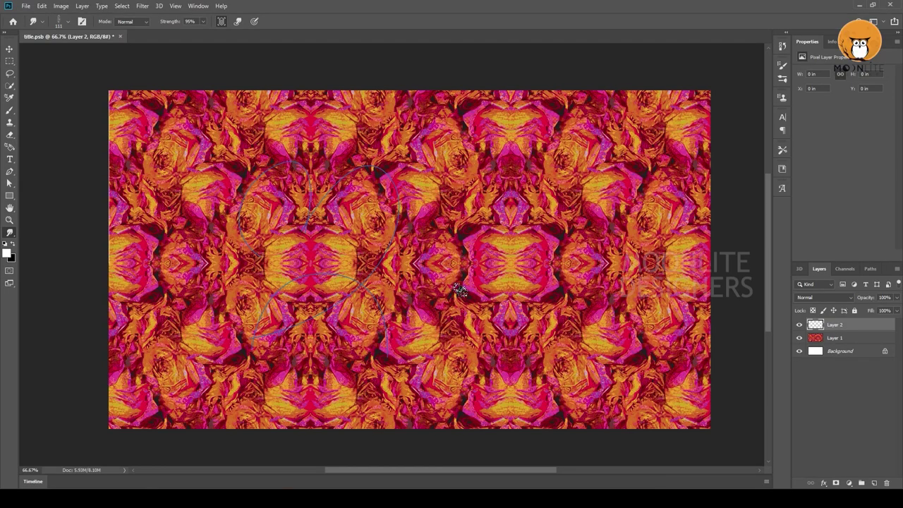
key(ctrl+v)
- Crop the pasted trailer smart object's contents to its brush-stroke logo and save them
right_click(846, 324)
click(812, 226)
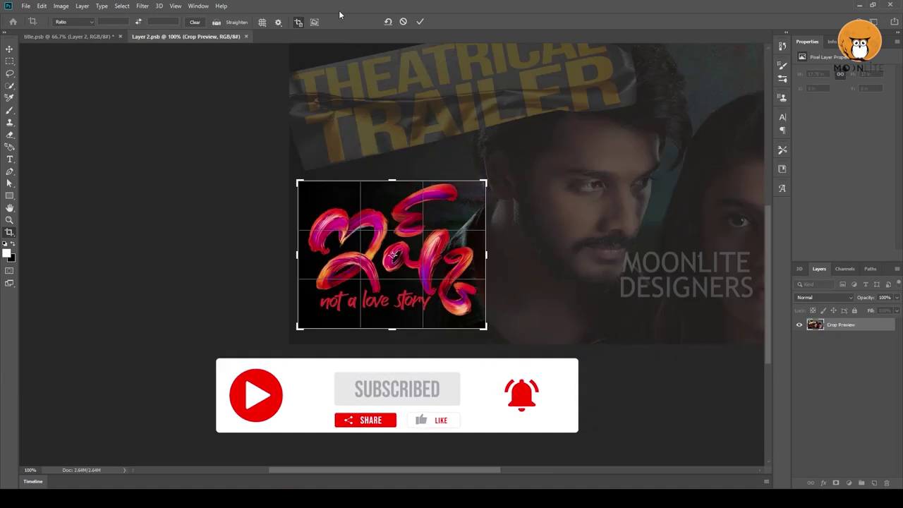
click(420, 21)
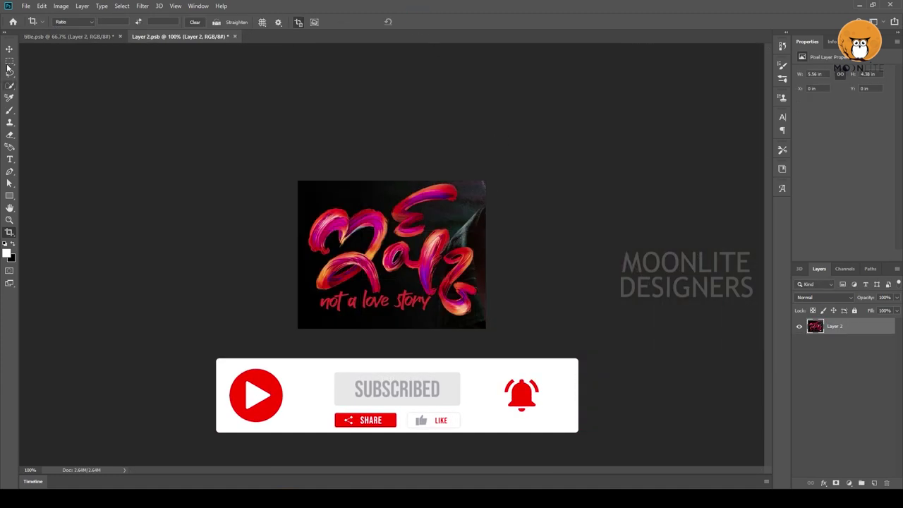
key(ctrl+s)
key(ctrl+w)
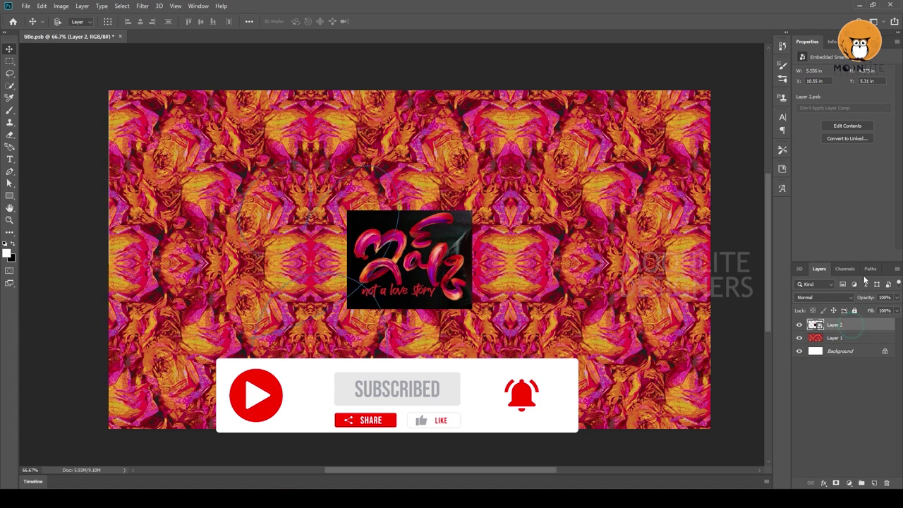
click(871, 269)
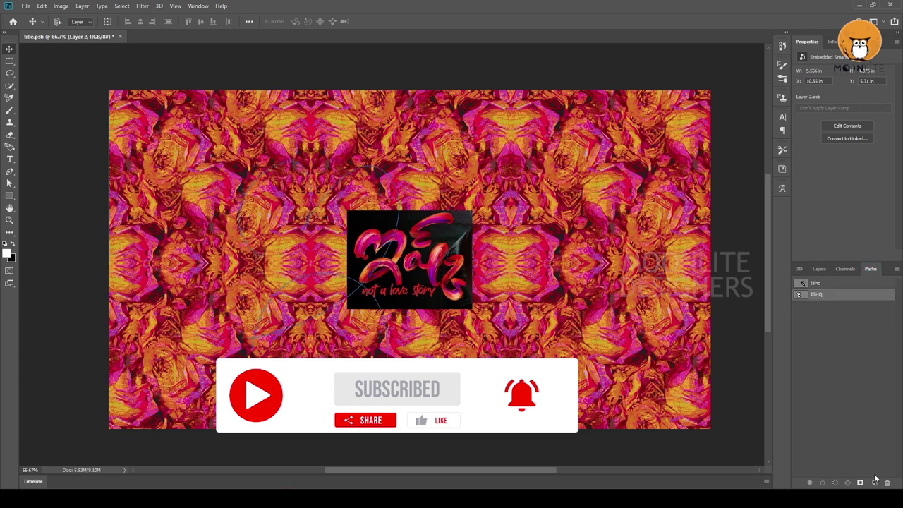
click(819, 269)
- Start a Pen path along the heart lettering's top and left stroke, hiding the texture layer
scroll(392, 272, up, 2)
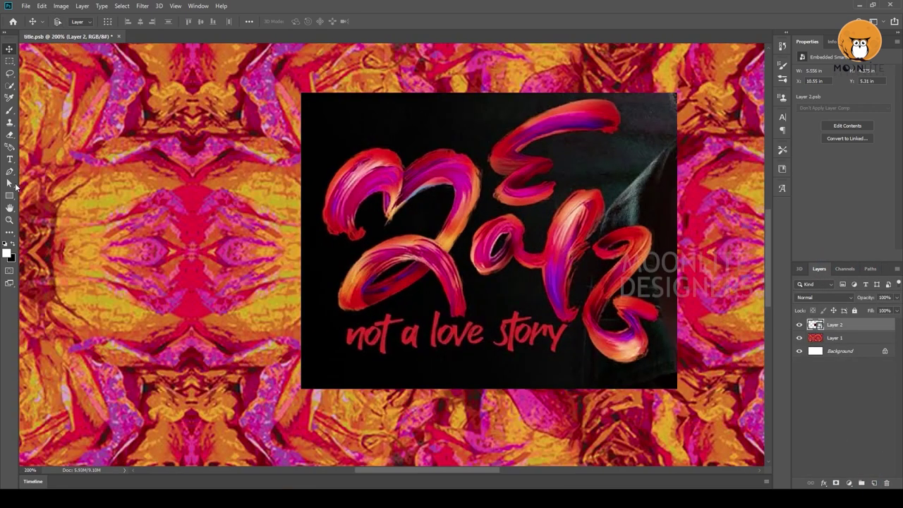
right_click(10, 171)
click(53, 170)
click(345, 233)
drag(396, 164, 467, 171)
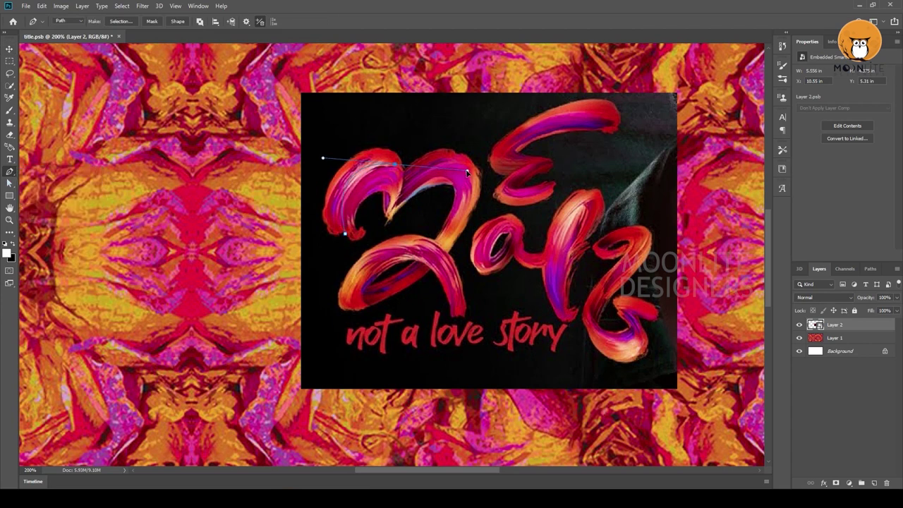
click(800, 338)
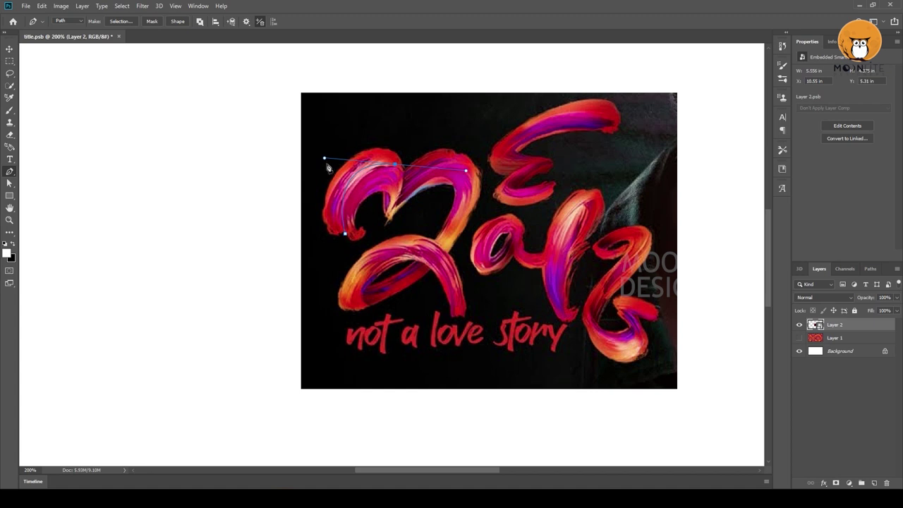
drag(324, 161, 336, 144)
drag(461, 195, 411, 208)
click(387, 221)
drag(388, 164, 385, 164)
click(343, 232)
- Extend the path around the heart's right lobe and smooth its middle anchor's curve
drag(473, 181, 507, 241)
drag(439, 118, 435, 129)
drag(465, 175, 462, 173)
click(500, 228)
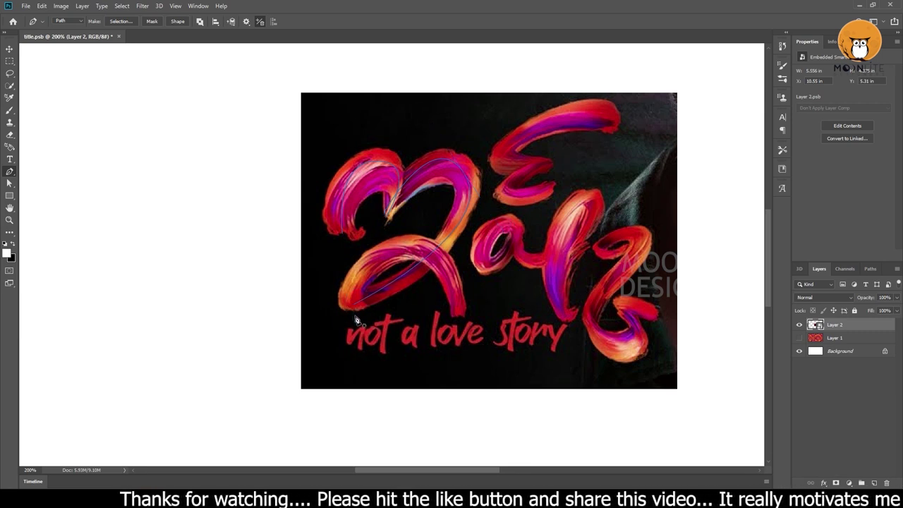
drag(435, 252, 510, 293)
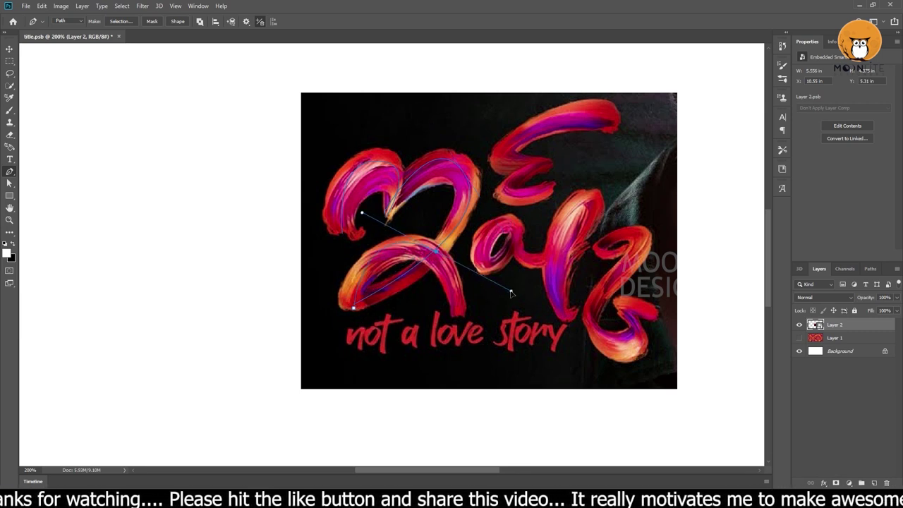
drag(438, 252, 501, 296)
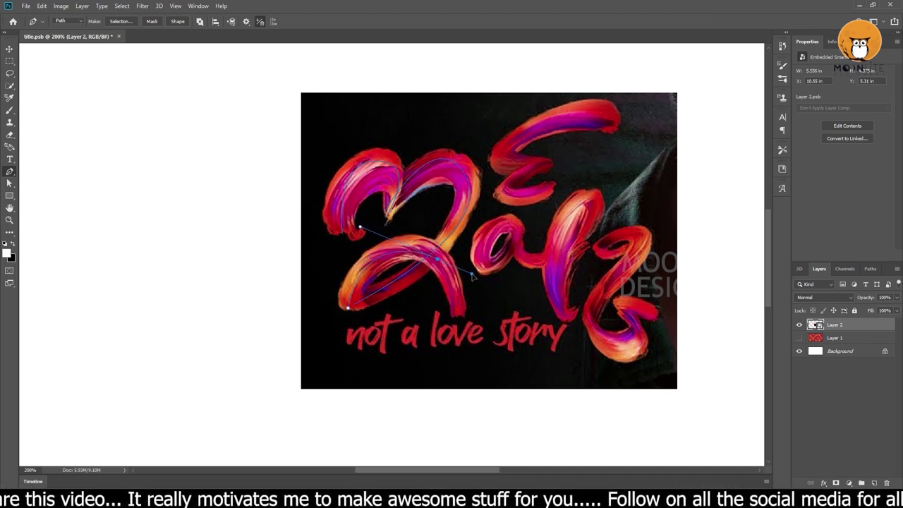
click(458, 318)
ctrl+click(438, 260)
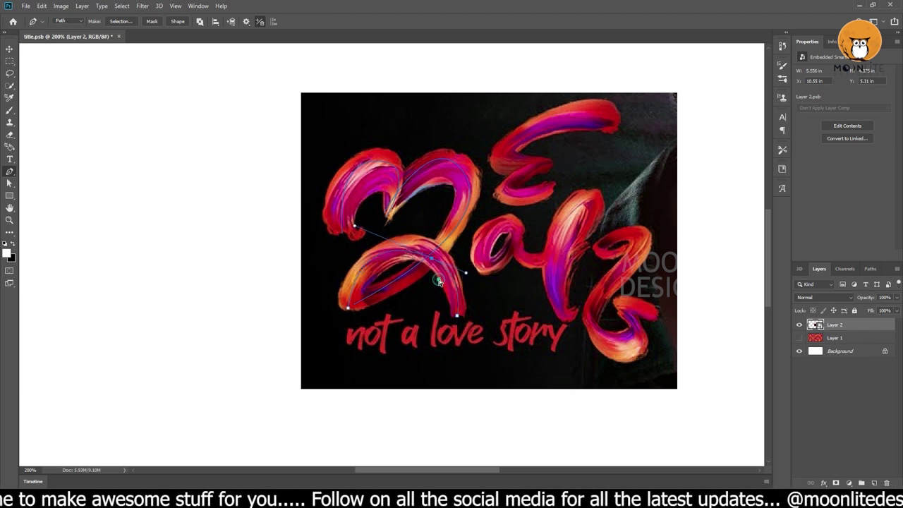
drag(353, 243, 305, 231)
- Hide the logo on Layer 2, show the Layer 1 pattern, and add an empty layer above it
key(v)
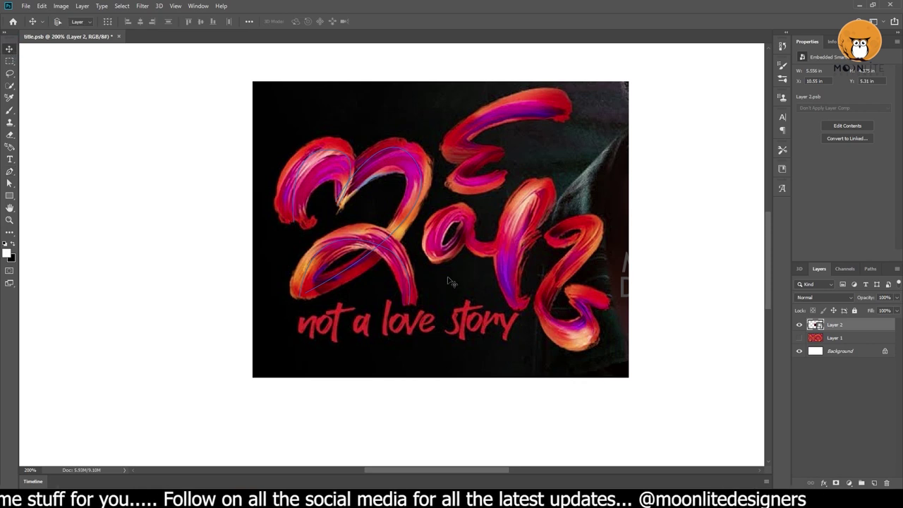
click(800, 325)
click(825, 342)
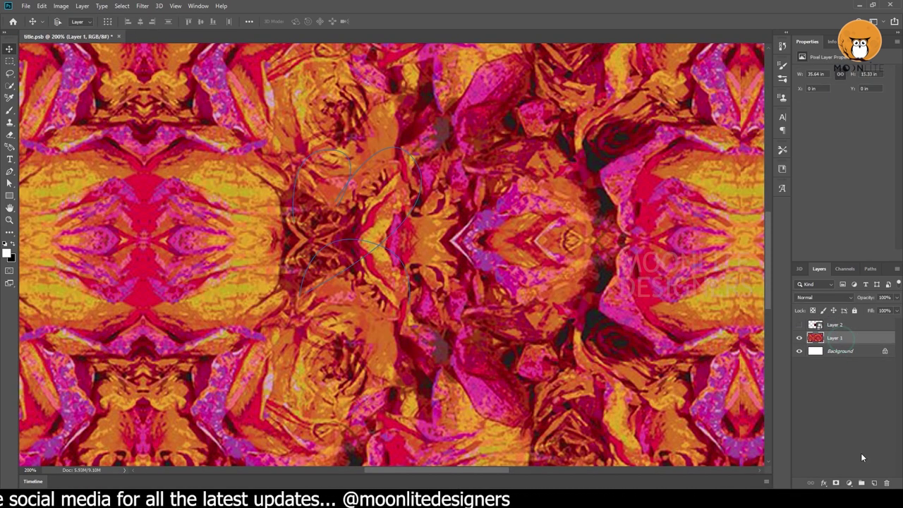
click(875, 483)
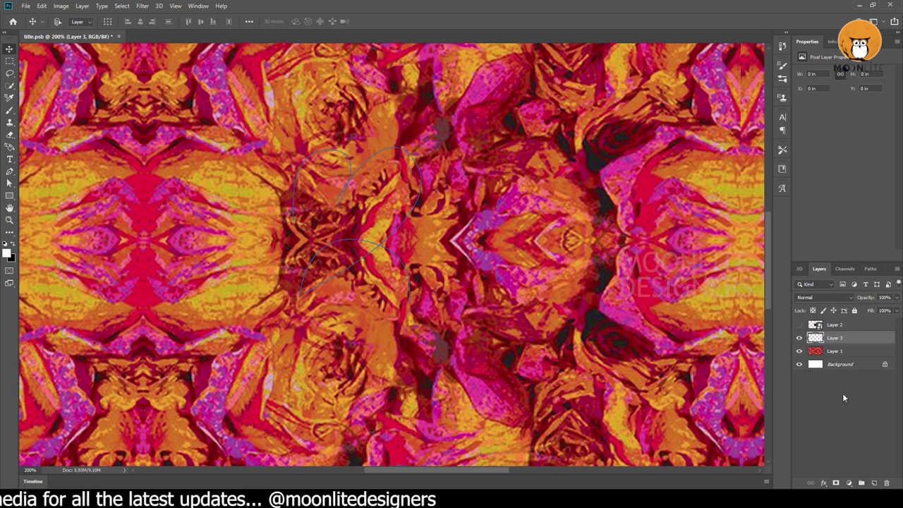
click(870, 268)
click(819, 269)
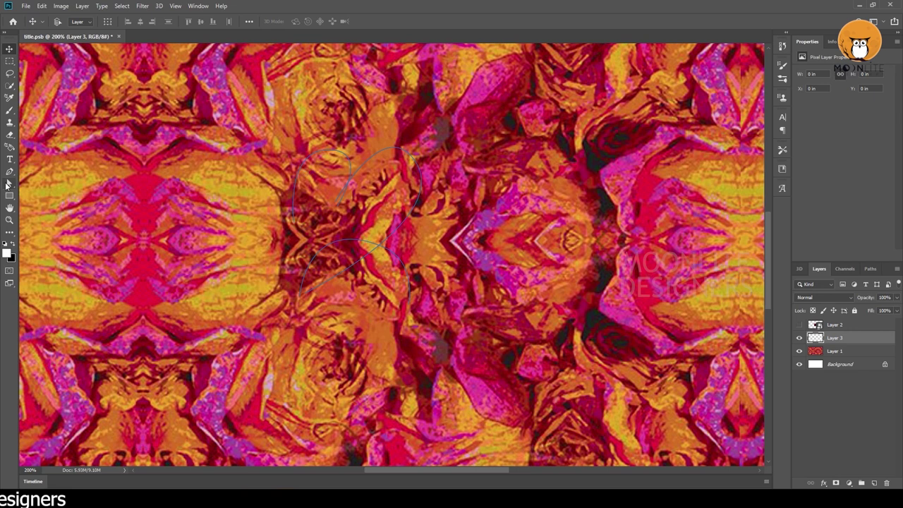
- Switch to the Smudge tool and test it on the pattern
right_click(7, 185)
click(51, 187)
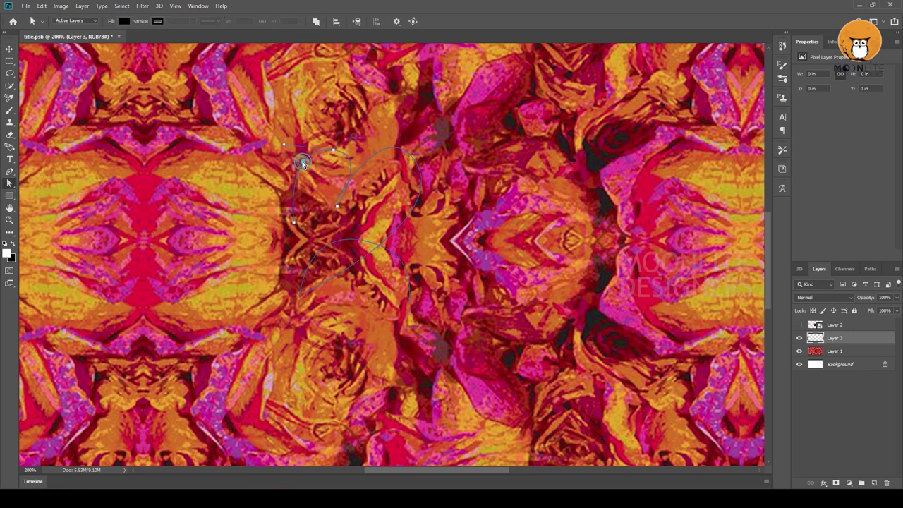
click(9, 231)
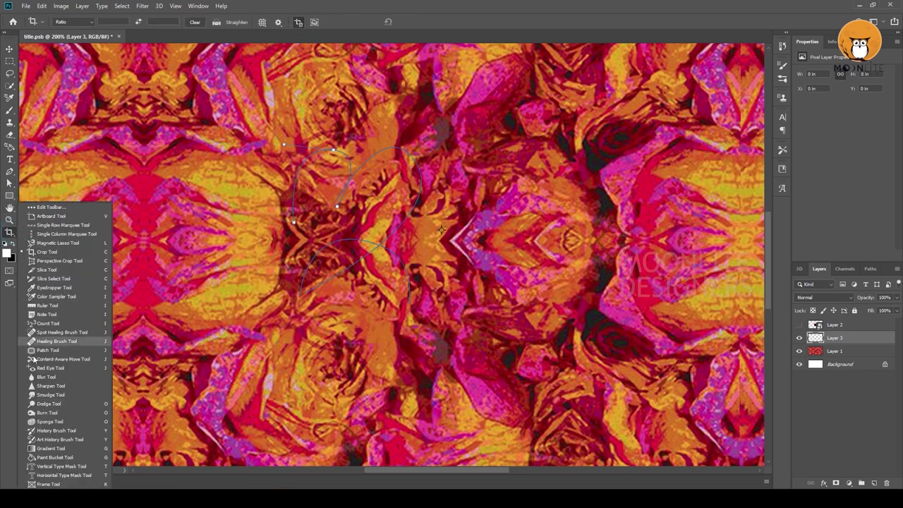
click(55, 399)
drag(264, 258, 292, 203)
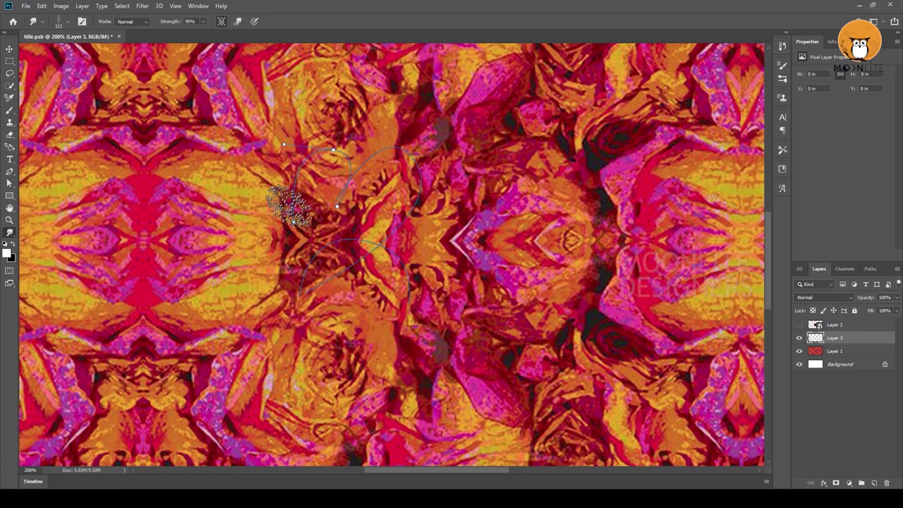
- Rotate the smudge brush tip angle and shrink its size to 94 px
click(782, 66)
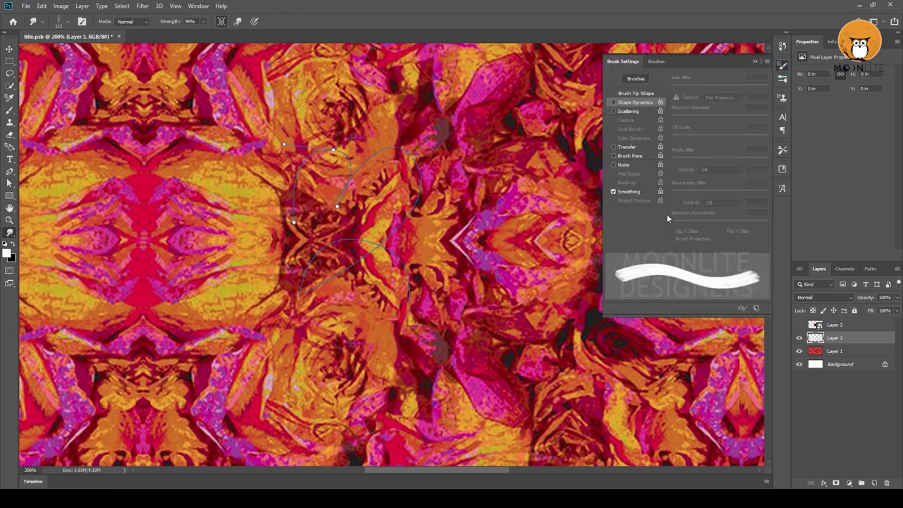
click(635, 93)
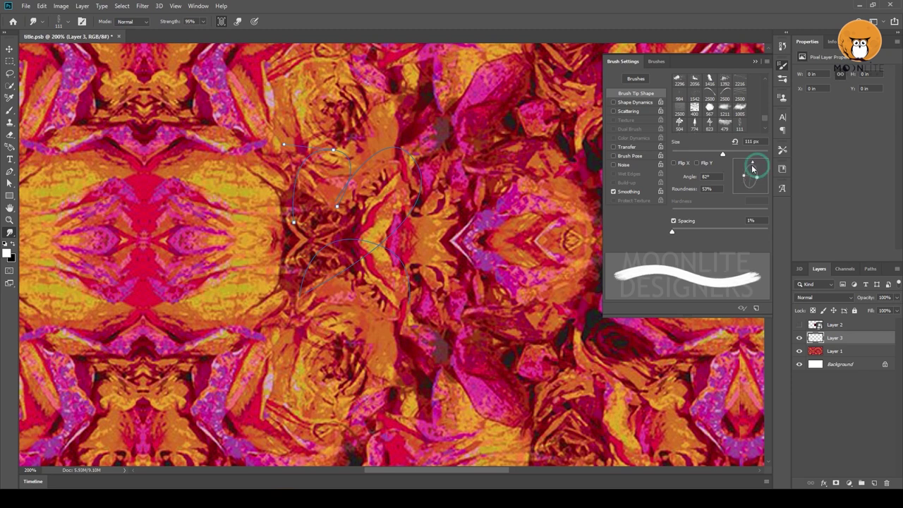
drag(758, 171, 758, 185)
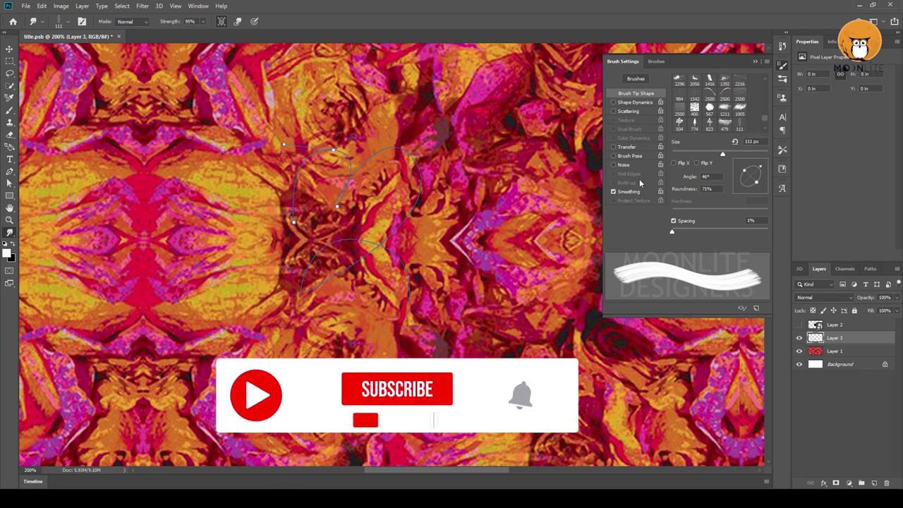
drag(722, 154, 717, 153)
key(F5)
- Select the ISHQ path and check it at 100% and 200% zoom
click(870, 269)
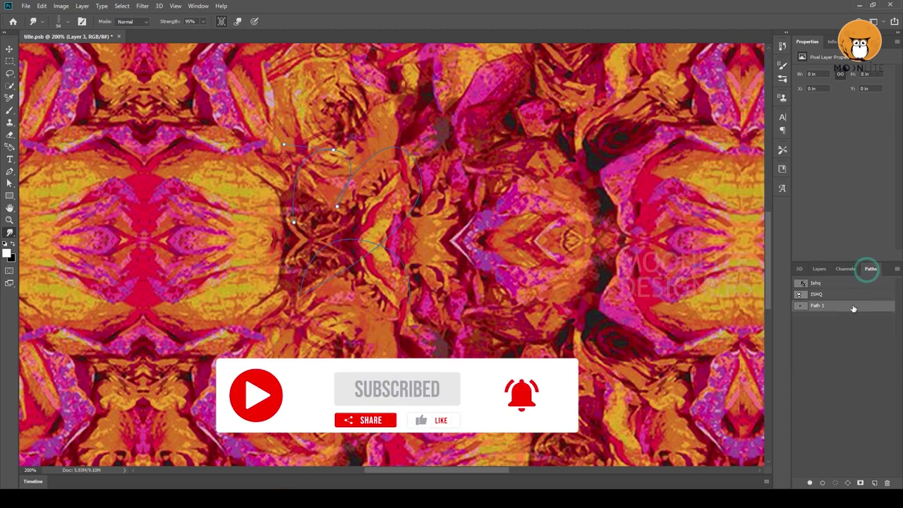
click(819, 295)
key(ctrl+minus)
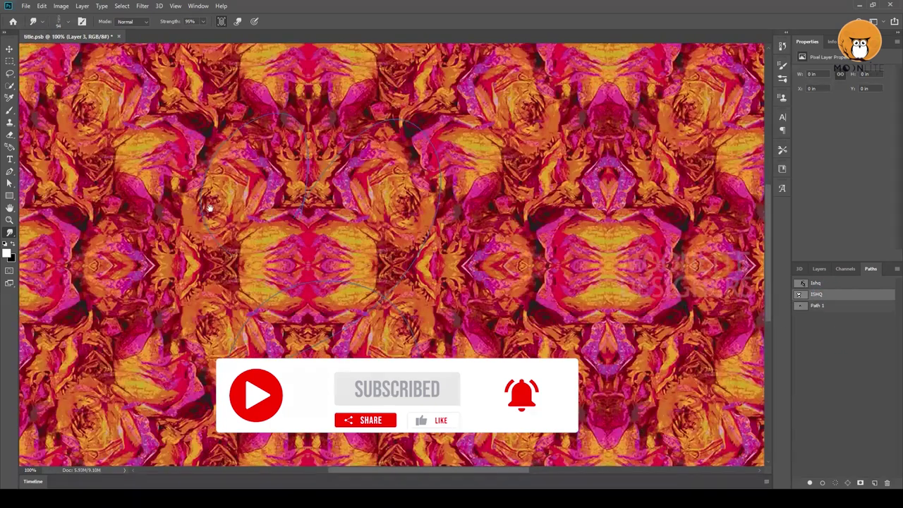
click(819, 269)
key(ctrl+plus)
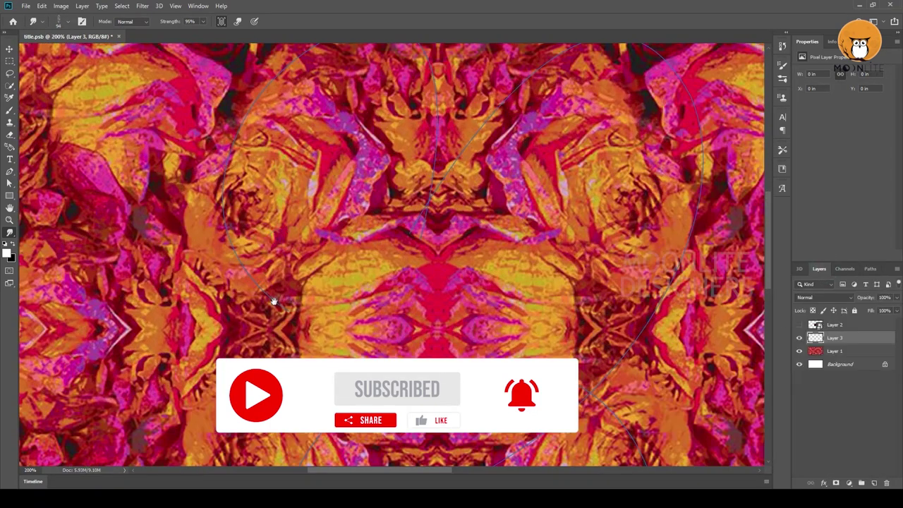
key(ctrl+minus)
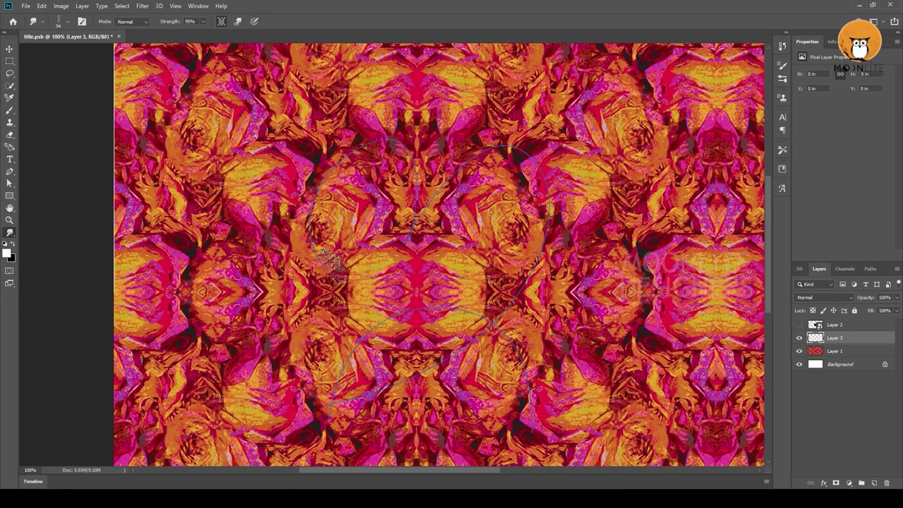
- Rotate the smudge brush tip to a steeper angle
click(782, 65)
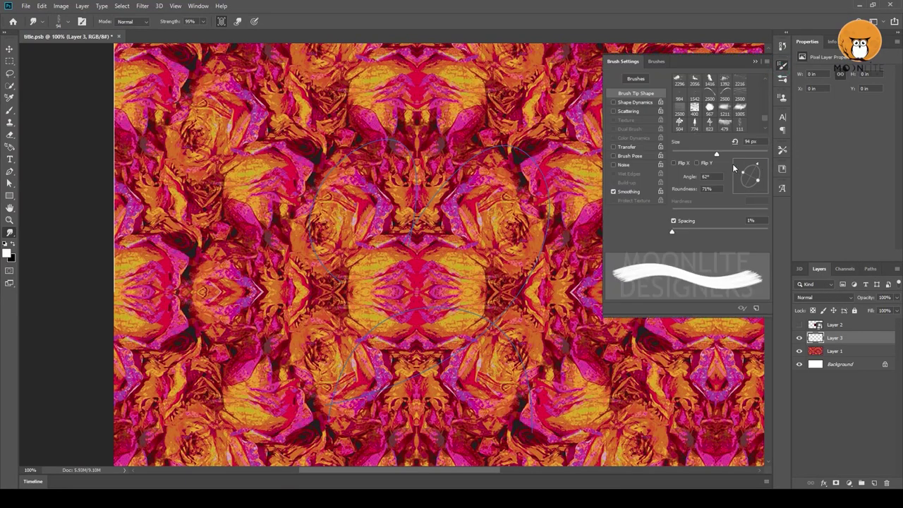
drag(762, 168, 748, 161)
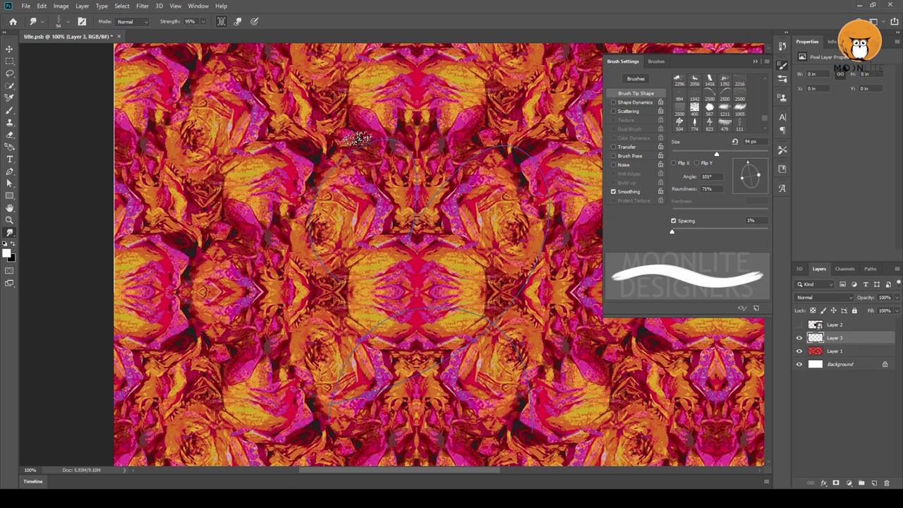
click(10, 183)
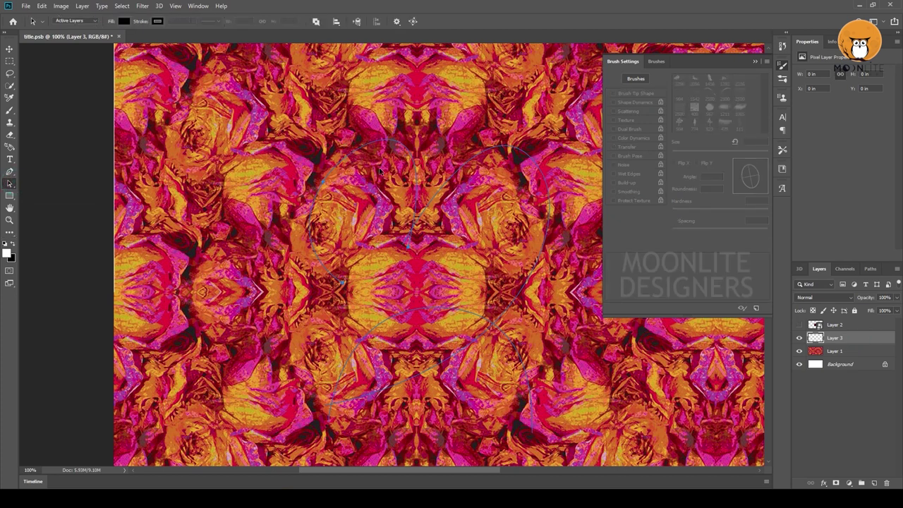
- Stroke the heart path with the smudge brush onto Layer 3
click(870, 270)
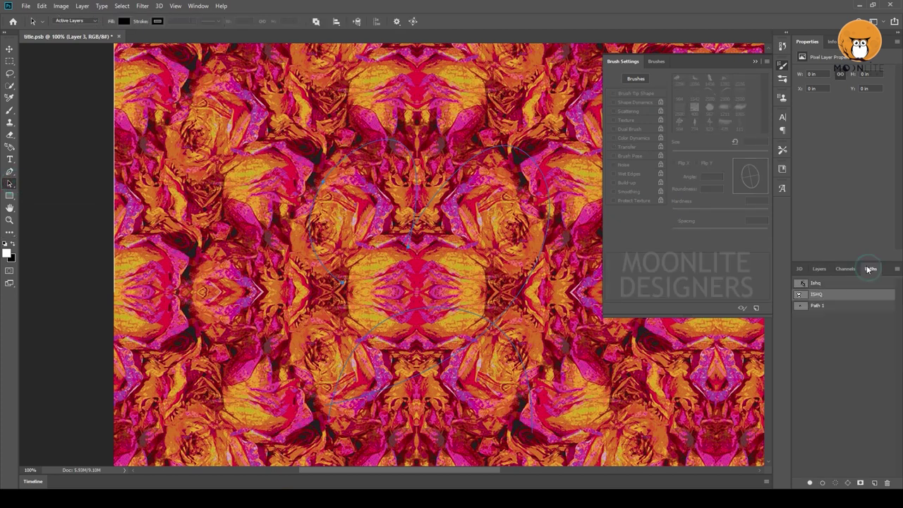
click(823, 483)
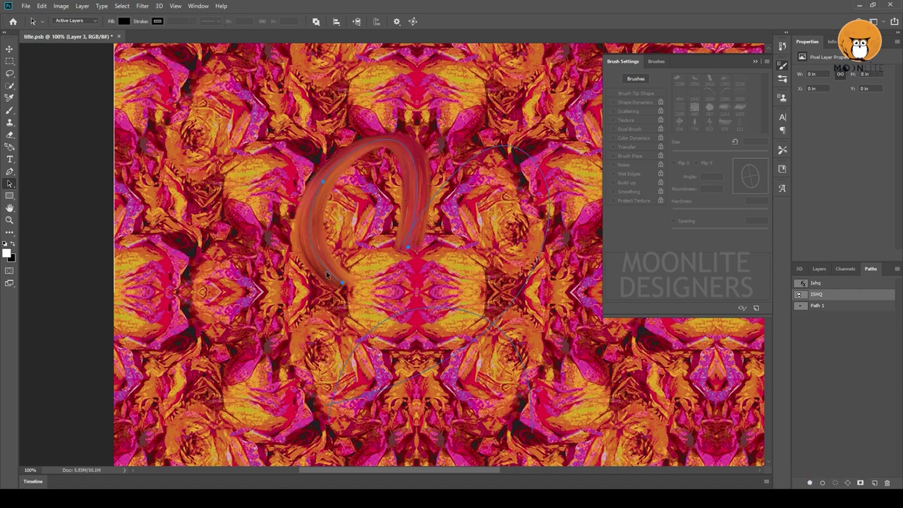
click(819, 268)
click(800, 338)
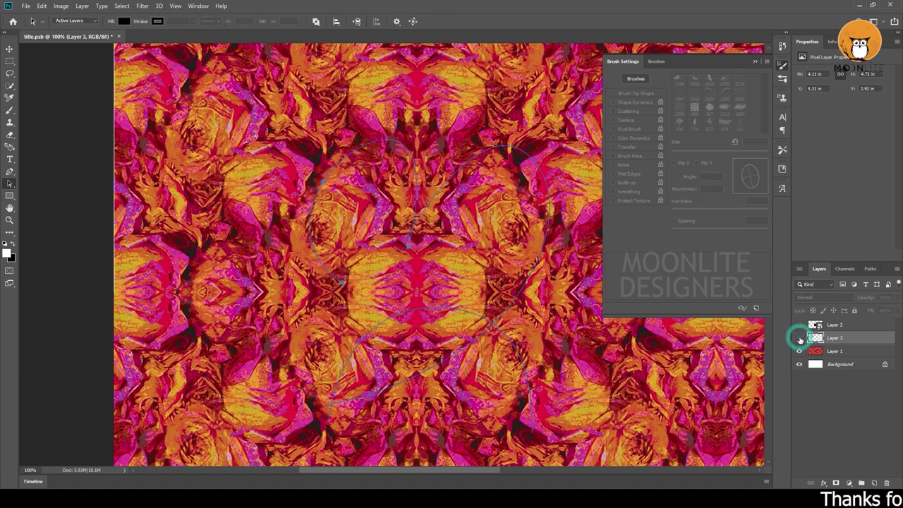
- Add empty Layer 4 and hide Layer 3 and the Background
click(875, 484)
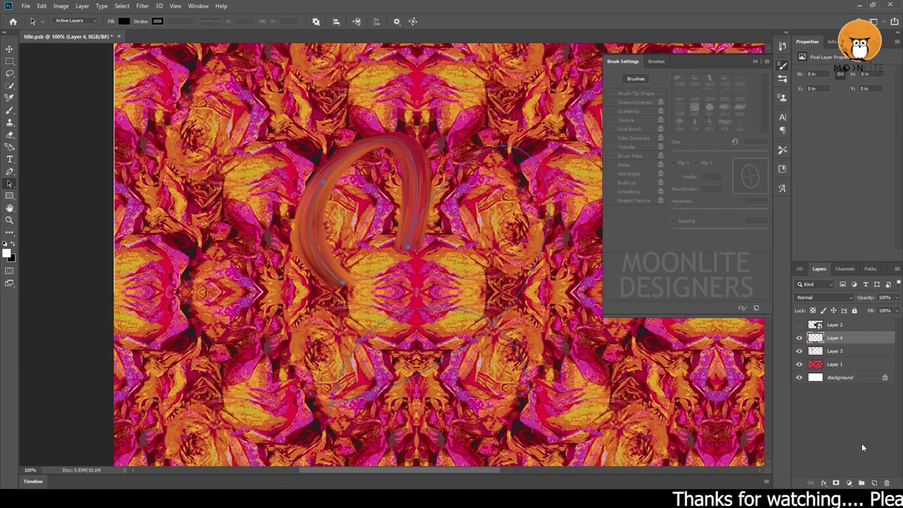
click(799, 350)
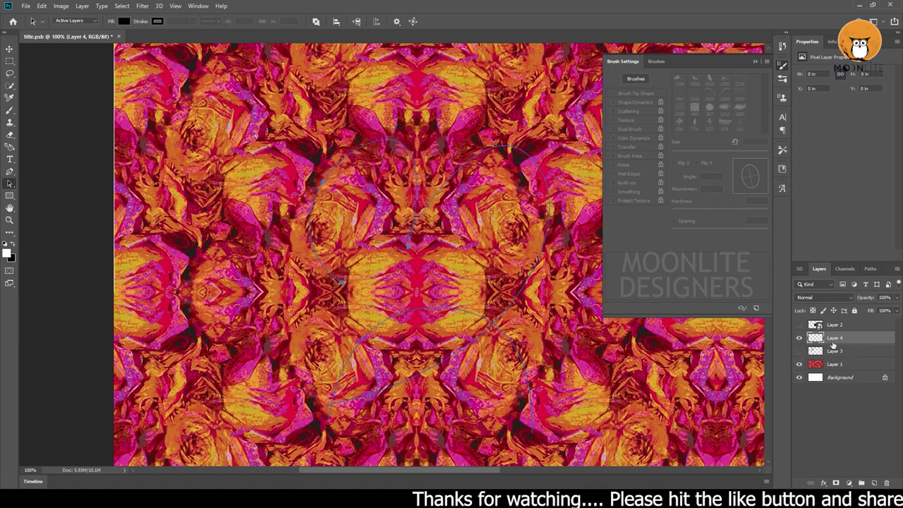
click(799, 377)
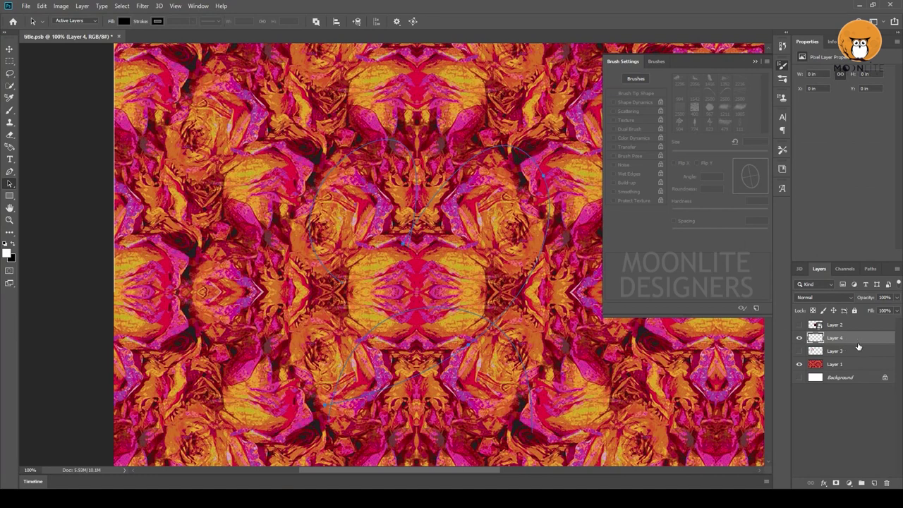
- Stroke the other heart half onto Layer 4, hide both halves, and add Layer 5
click(870, 269)
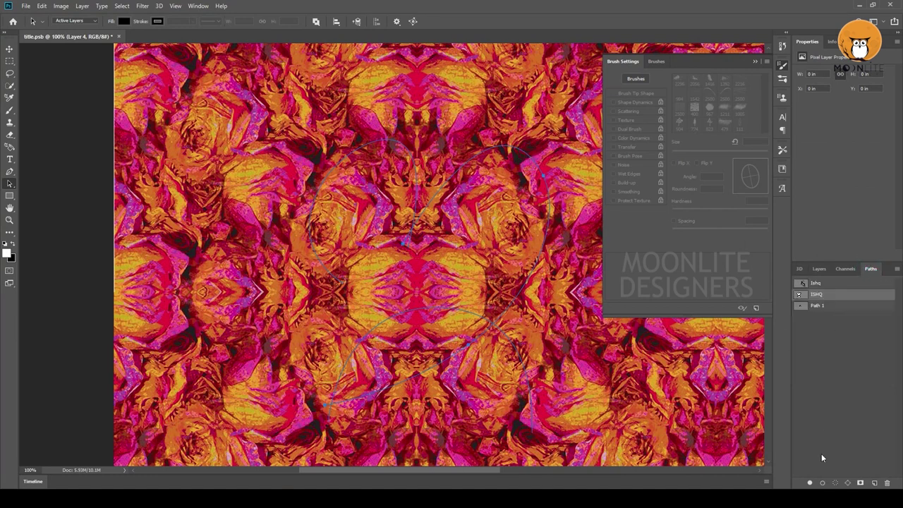
click(822, 482)
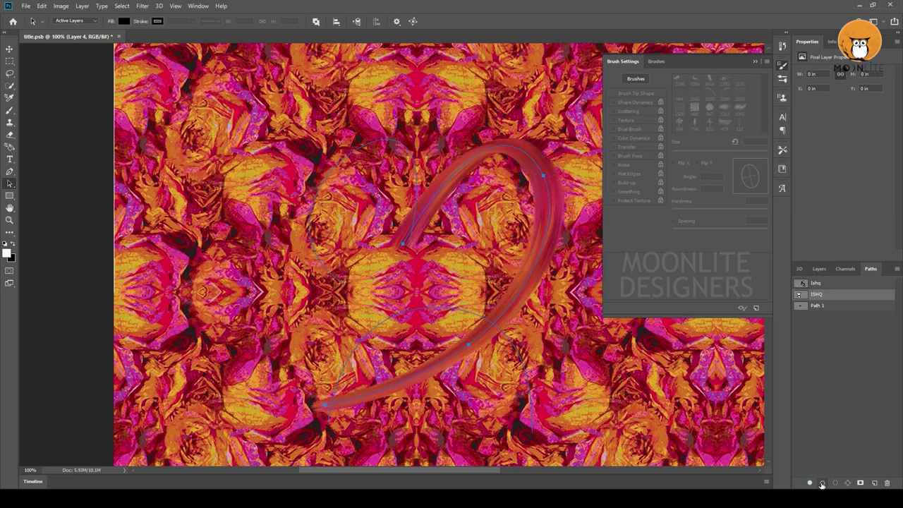
click(819, 270)
click(800, 351)
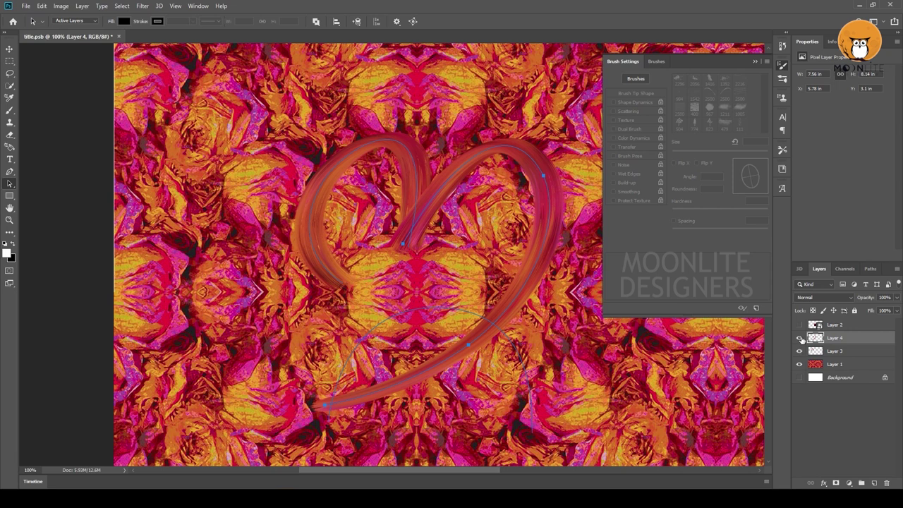
drag(800, 338, 800, 350)
click(873, 484)
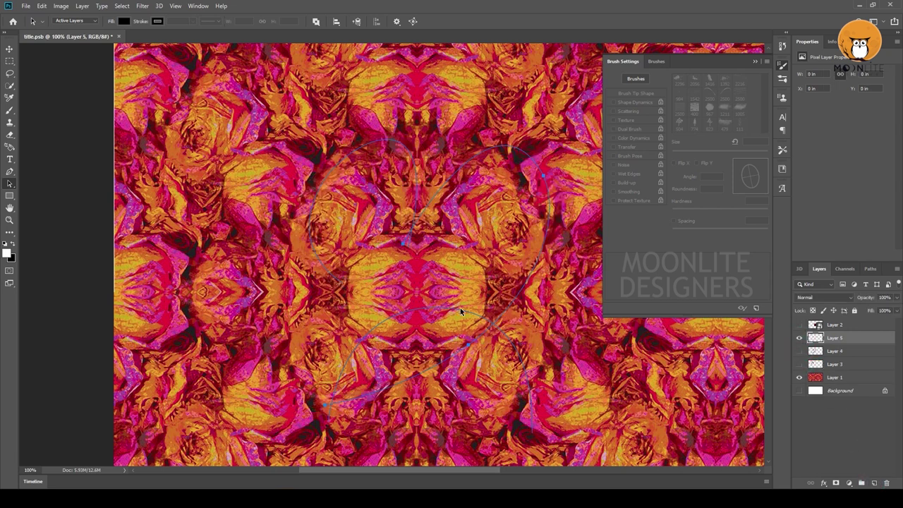
- Undo a test path stroke and set the smudge brush tip angle to 52°
click(871, 269)
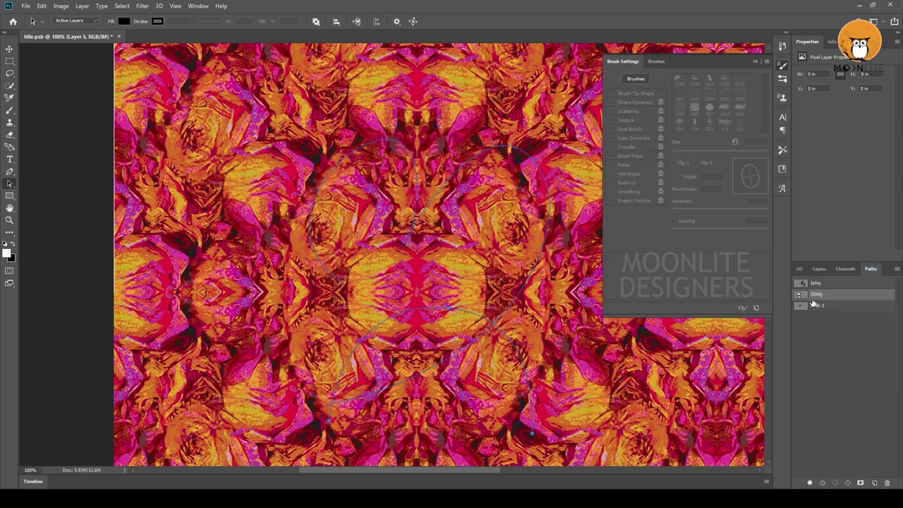
click(822, 483)
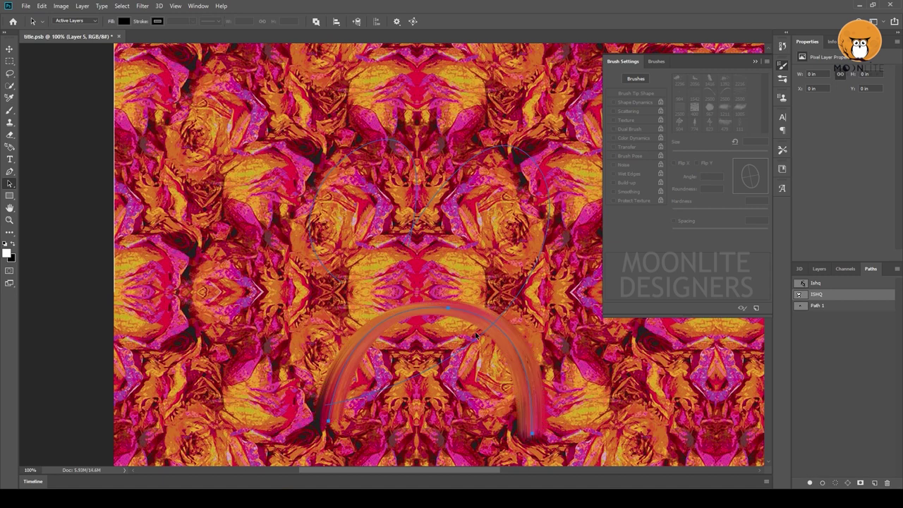
key(ctrl+z)
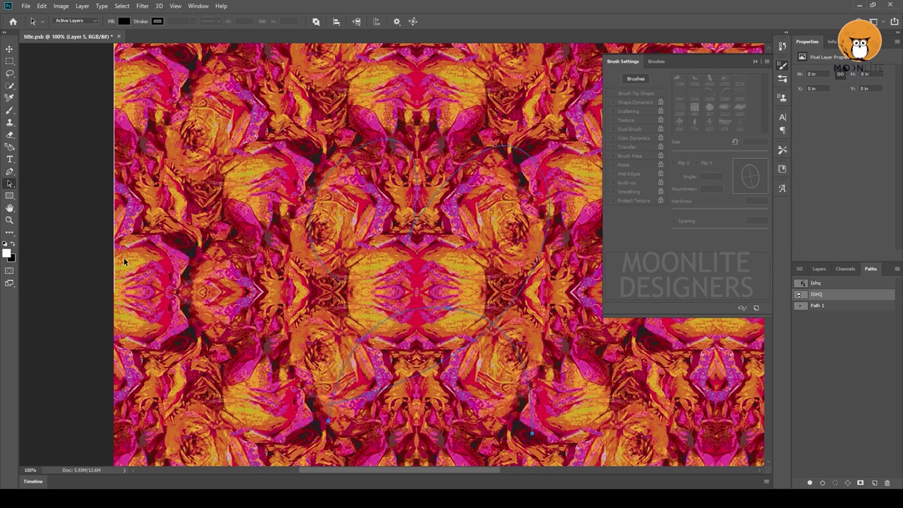
click(10, 232)
click(56, 395)
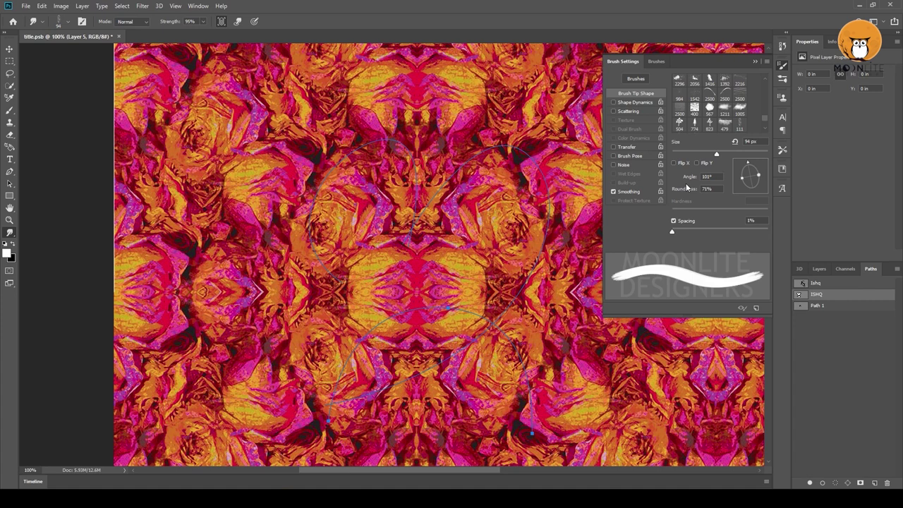
drag(752, 165, 761, 169)
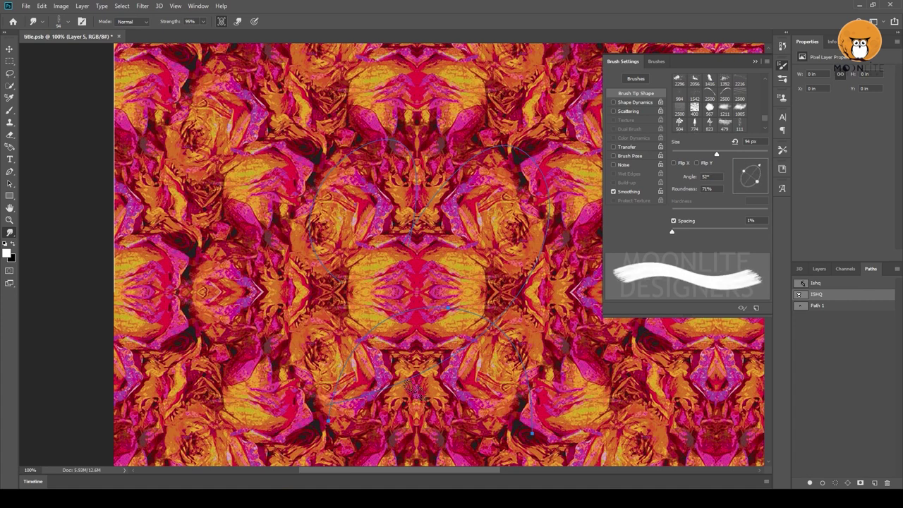
- Hide the rose pattern layer and show the upper heart stroke on Layer 4
click(819, 269)
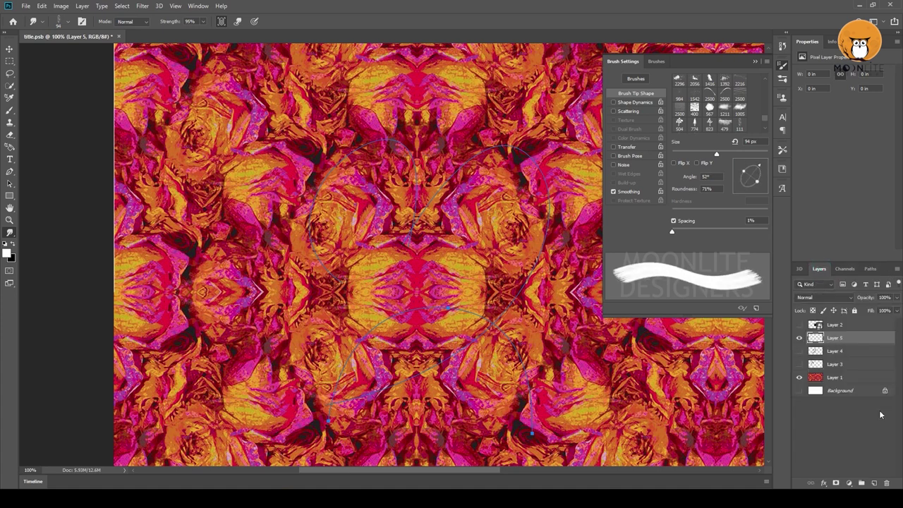
click(870, 269)
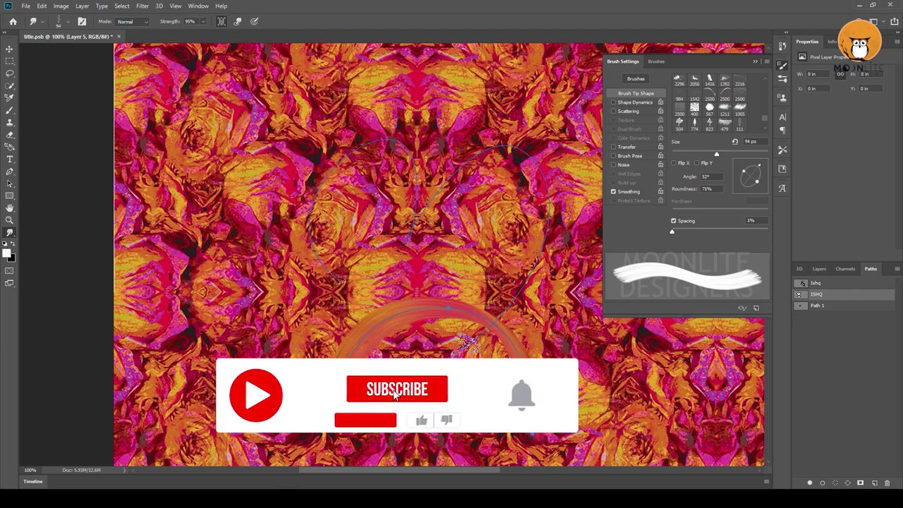
drag(531, 319, 433, 319)
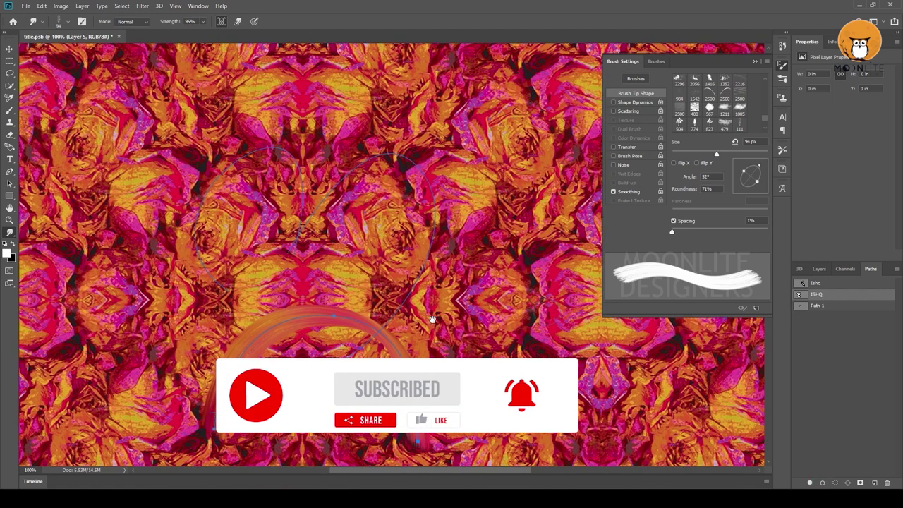
click(819, 269)
click(799, 377)
click(799, 351)
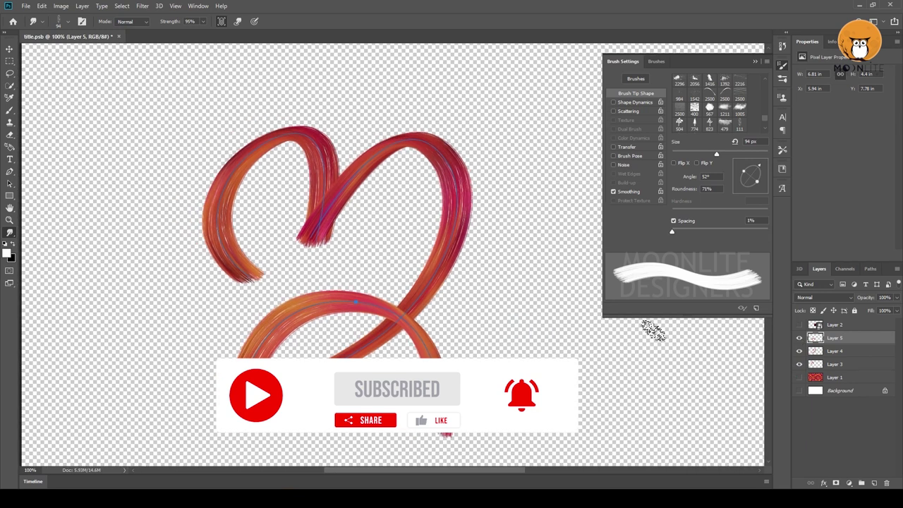
- Hide the heart stroke layers and make Layer 1's rose pattern visible again
scroll(492, 349, left, 2)
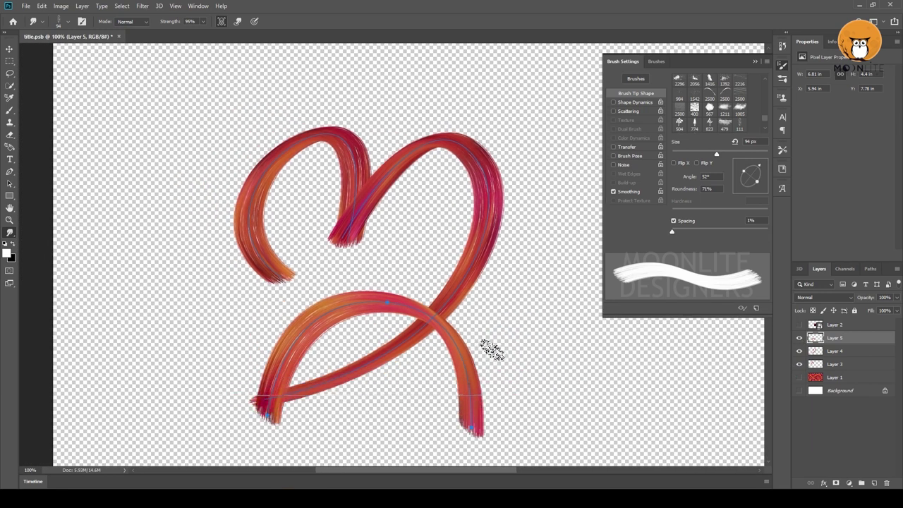
scroll(480, 346, down, 1)
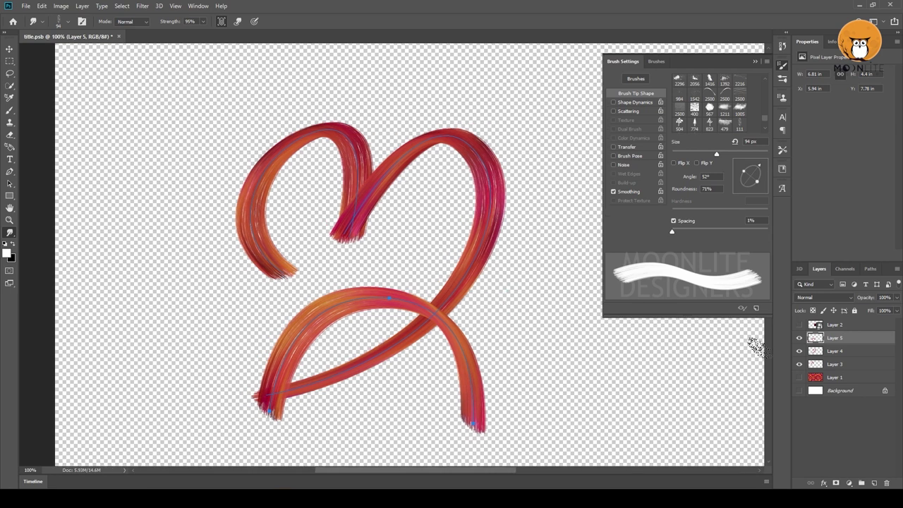
click(800, 340)
click(800, 378)
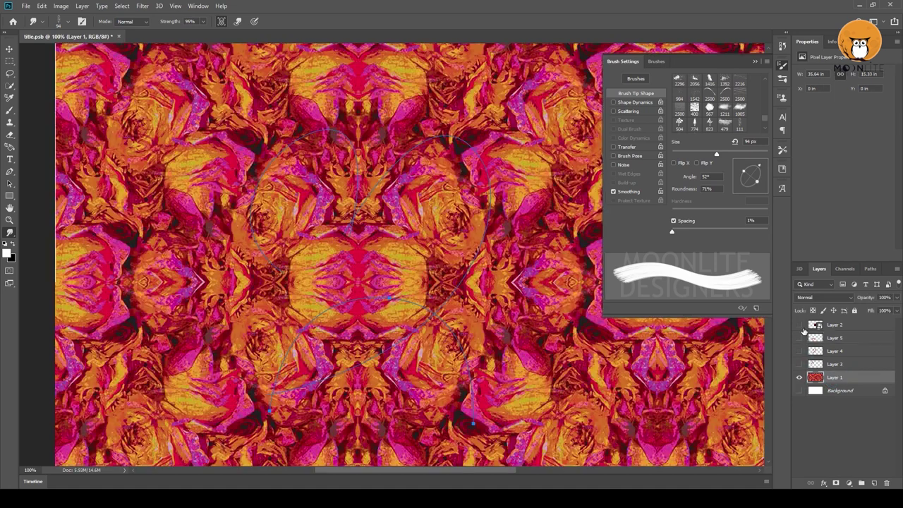
- Select the Ishq path and set the Smudge brush size to 80 px
click(871, 269)
click(820, 283)
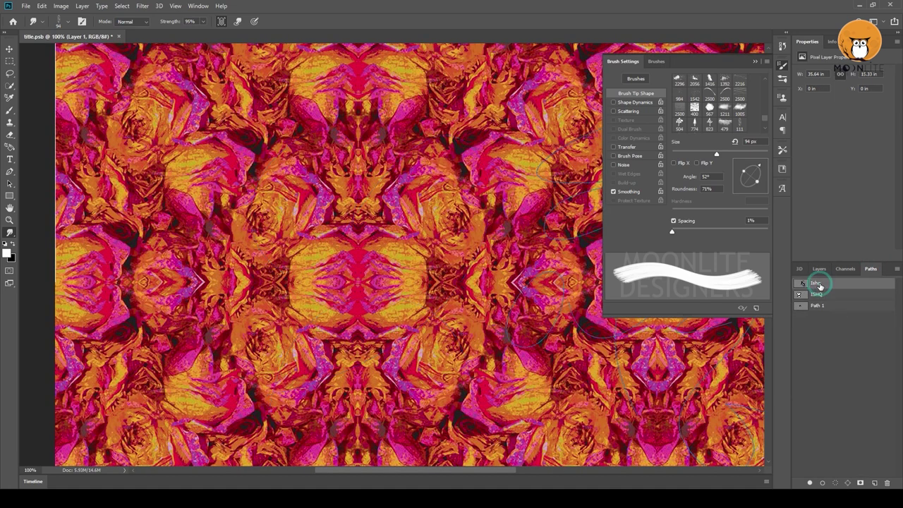
drag(477, 345, 339, 319)
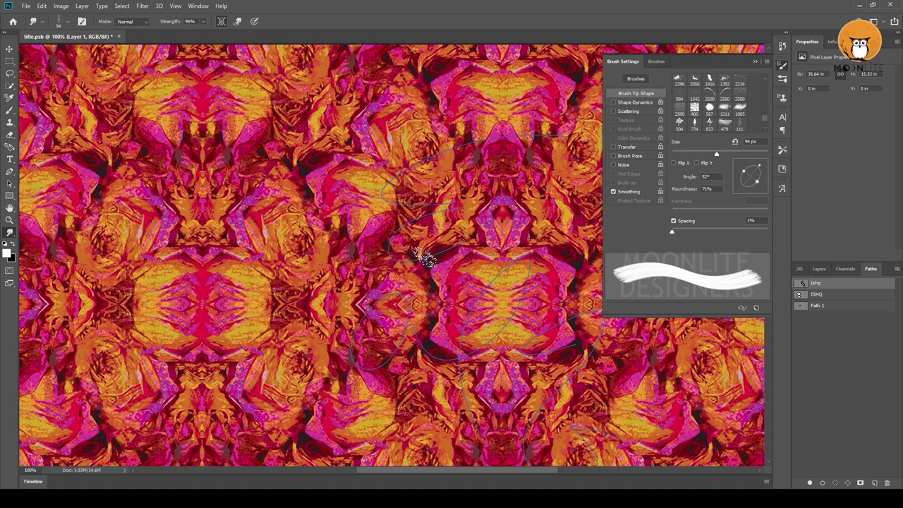
drag(712, 156, 710, 155)
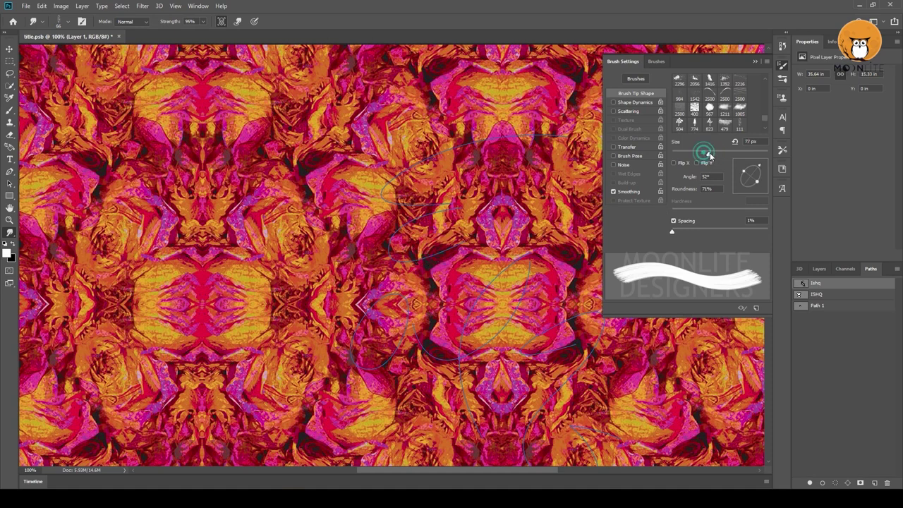
ctrl+click(396, 299)
- Smudge-stroke the Ishq path onto a new empty layer, then hide that stroke
click(819, 269)
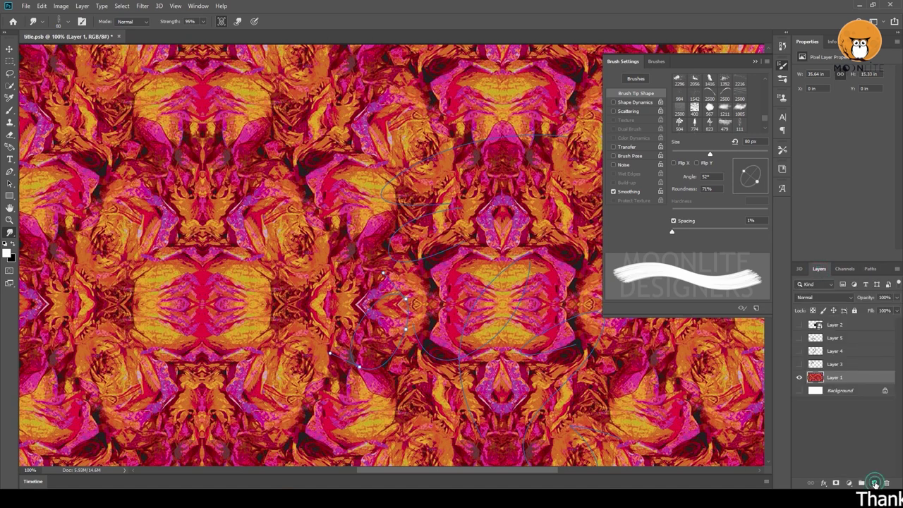
click(875, 484)
click(871, 269)
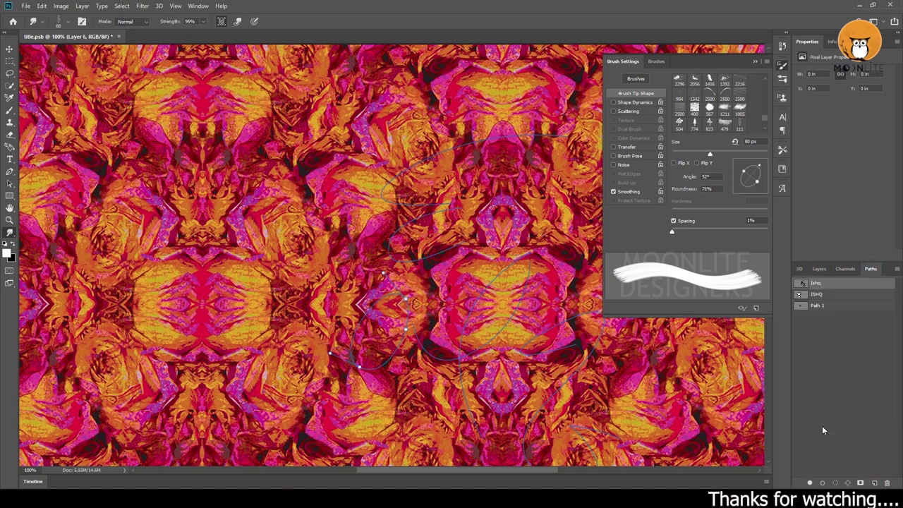
click(822, 482)
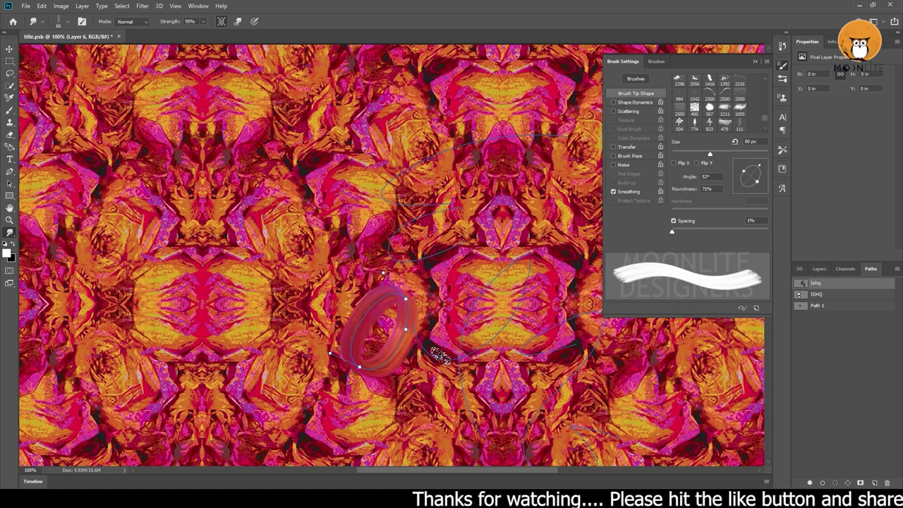
click(820, 269)
click(800, 378)
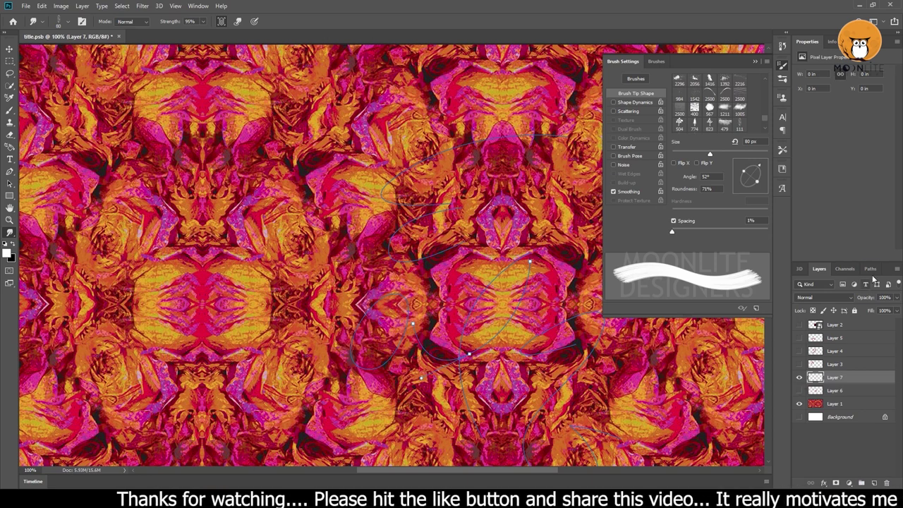
- Stroke the path on the next layer, hide it and add another empty layer
click(871, 269)
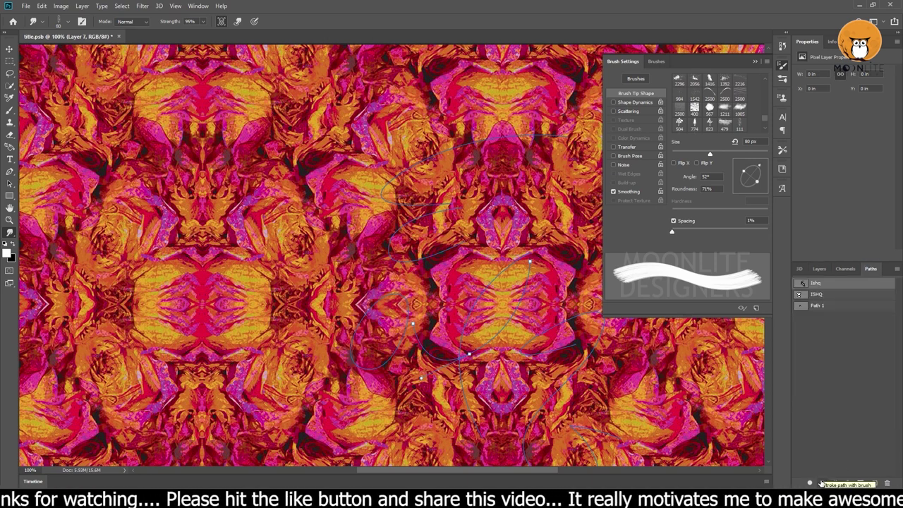
click(821, 483)
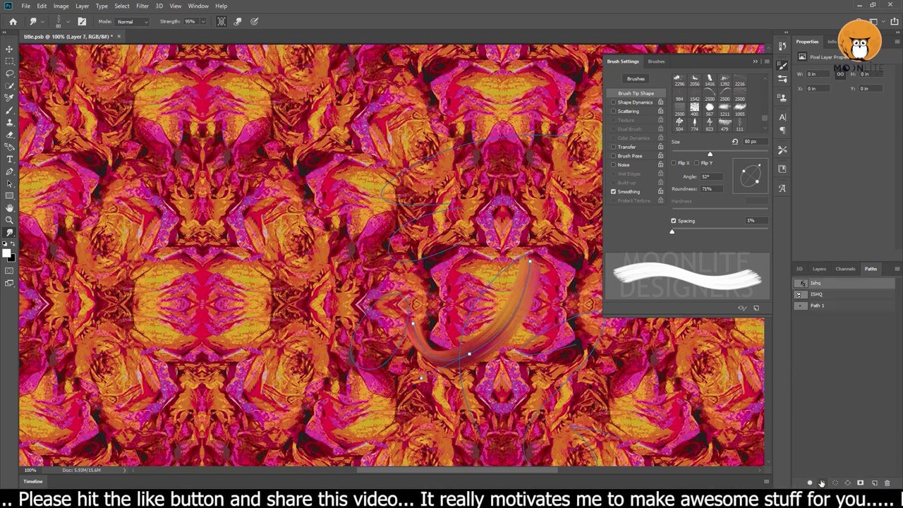
click(819, 269)
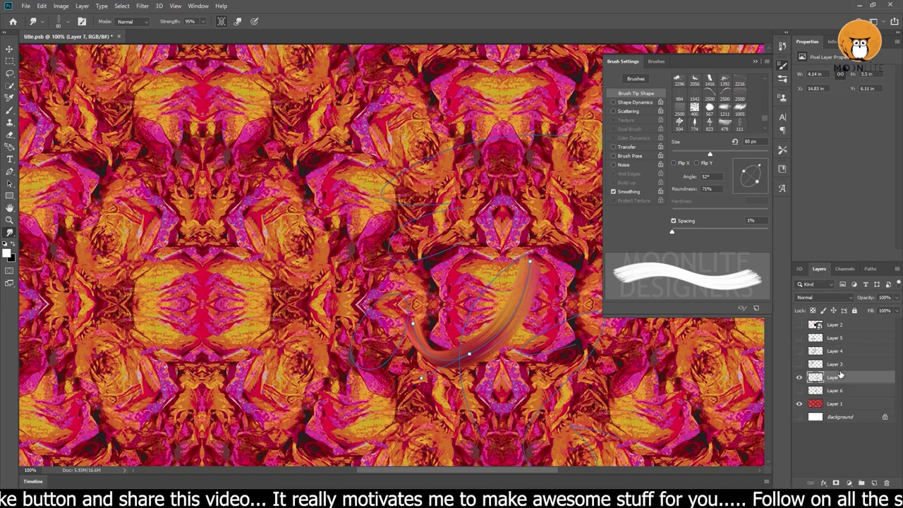
click(800, 377)
click(874, 483)
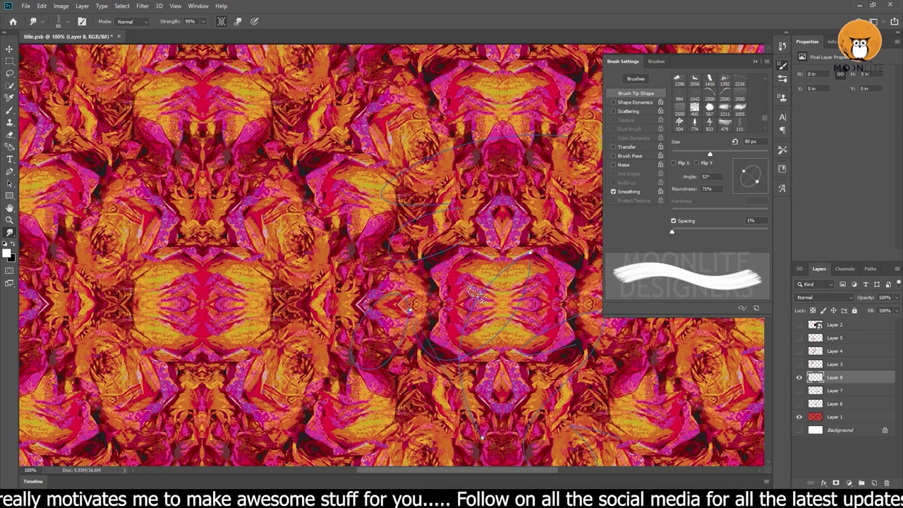
- Smudge the path onto the new layer, hide it and add a further empty layer
click(871, 269)
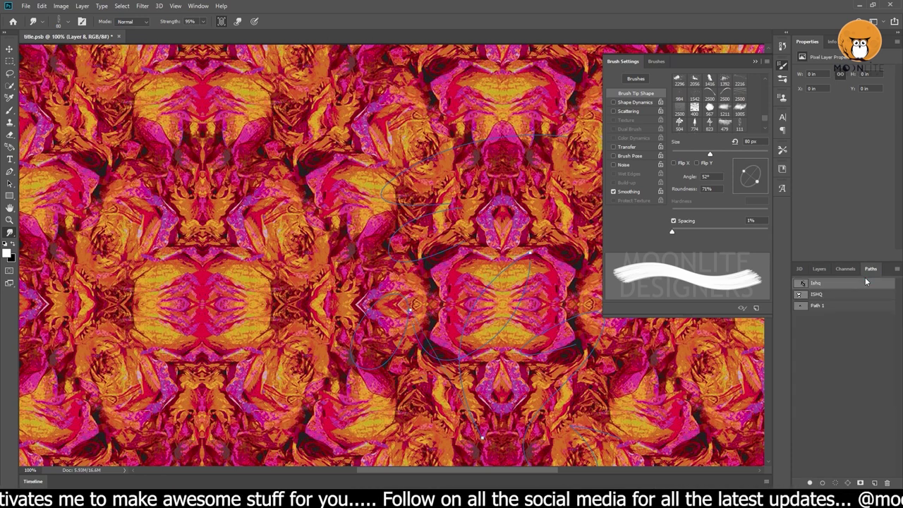
click(823, 483)
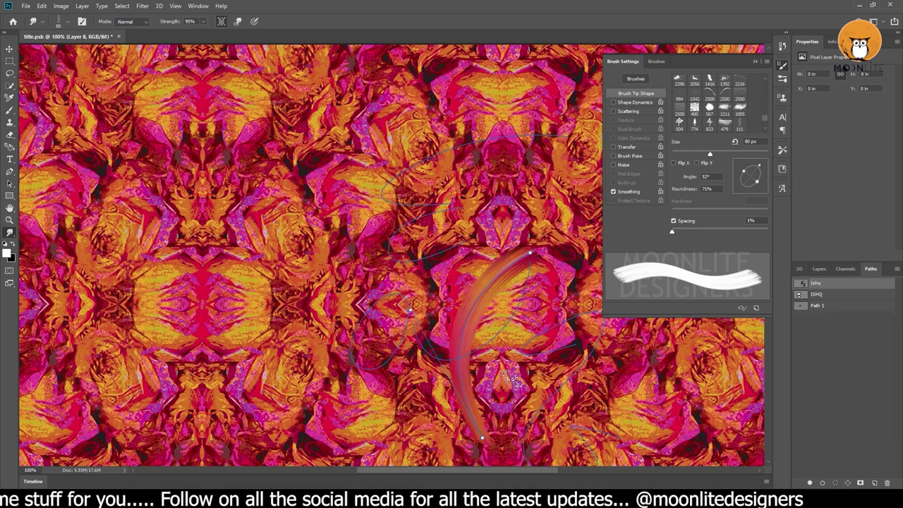
drag(490, 314, 492, 342)
click(818, 269)
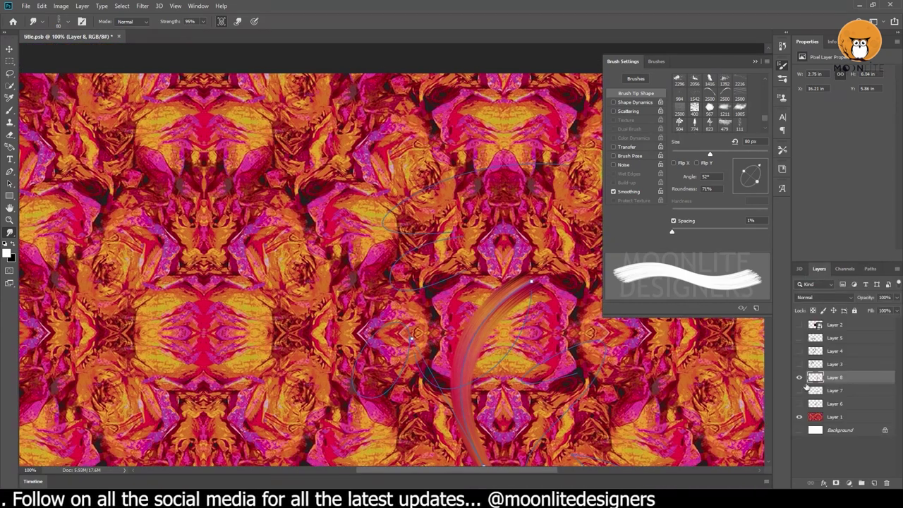
click(799, 377)
click(874, 483)
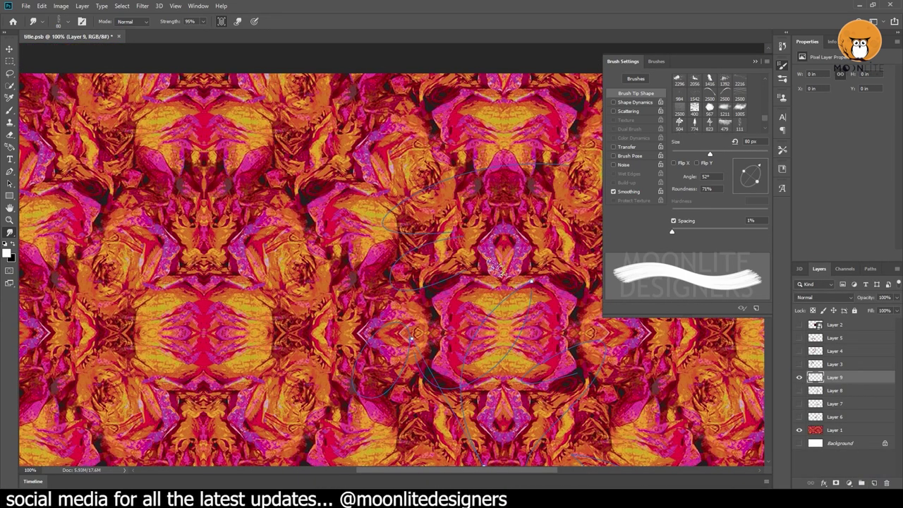
- Change the brush tip angle to −35° and stroke the path again
drag(760, 169, 761, 185)
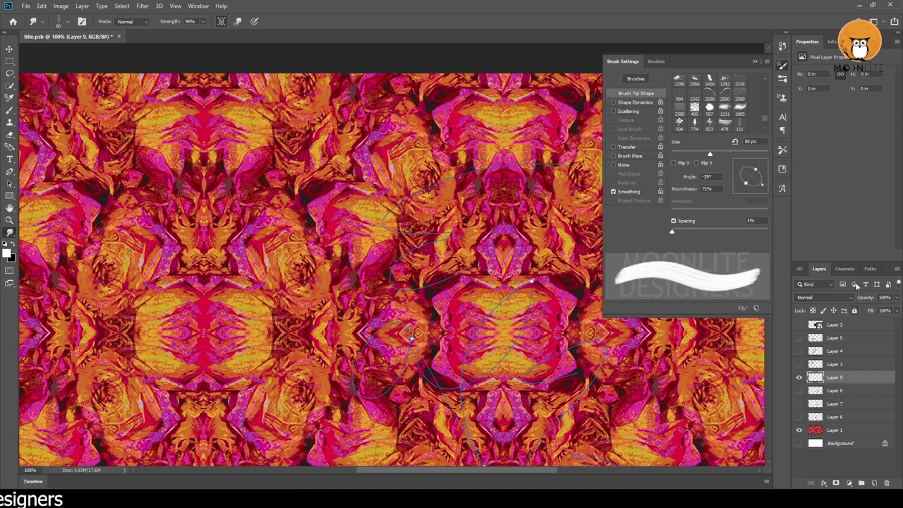
click(871, 269)
key(ctrl+h)
click(821, 307)
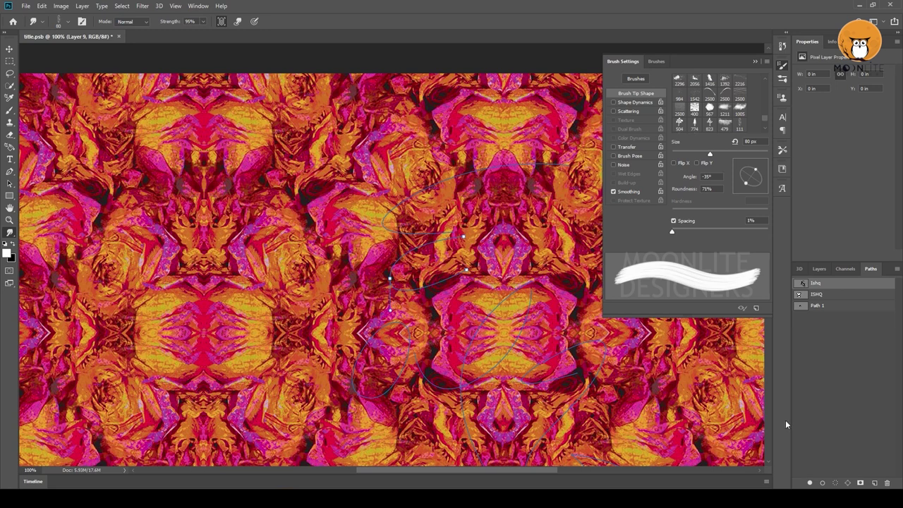
click(820, 269)
click(871, 268)
click(822, 483)
- Hide the previous stroke, smudge the path once more and add empty Layer 11
scroll(423, 275, up, 2)
click(819, 268)
click(800, 377)
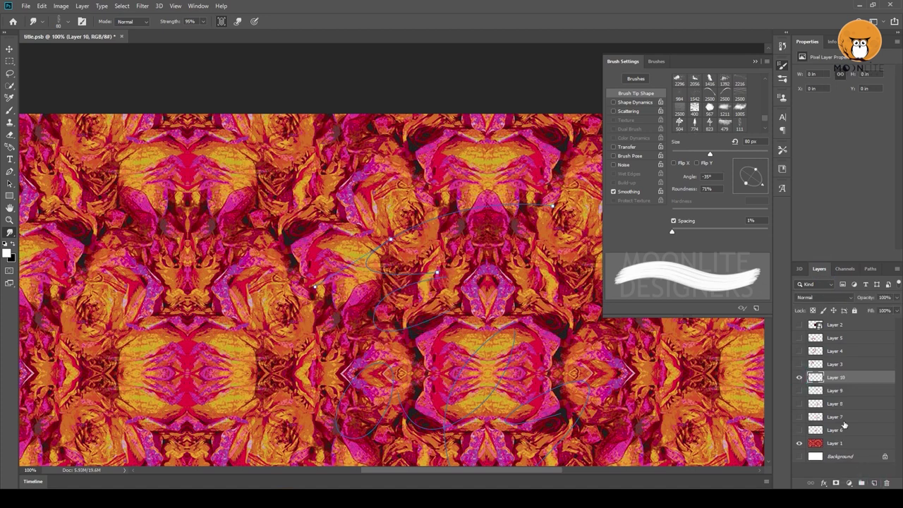
click(871, 269)
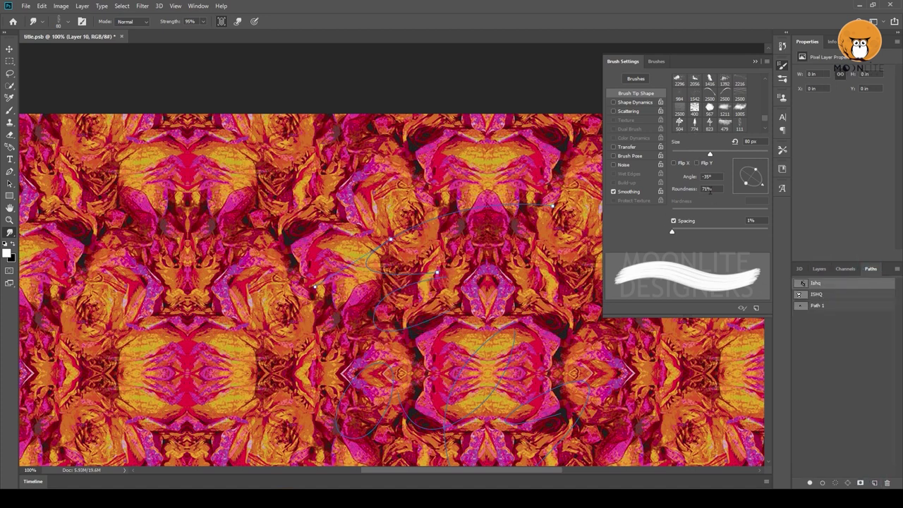
click(823, 482)
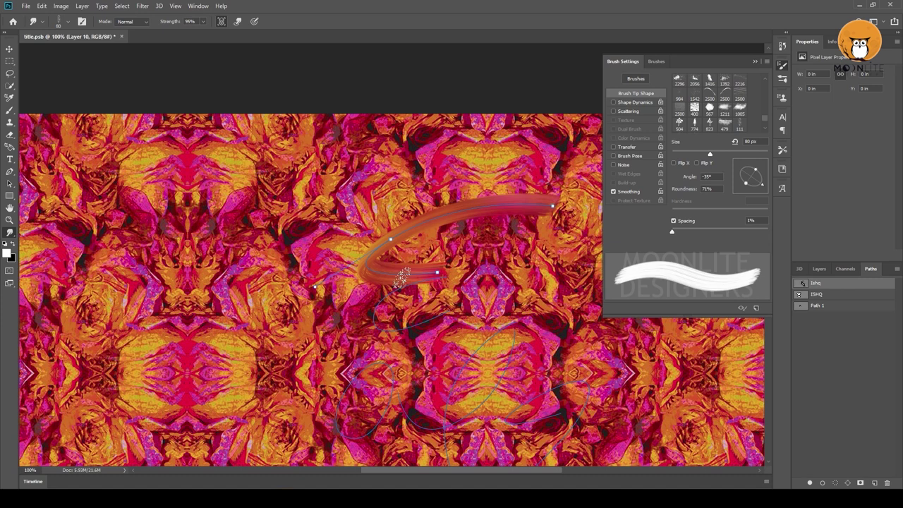
drag(511, 271, 444, 233)
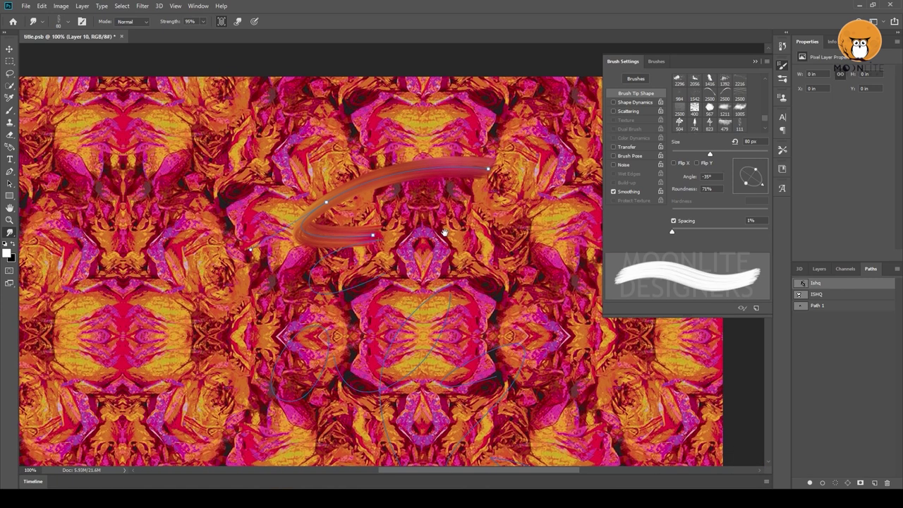
click(819, 269)
click(874, 483)
drag(473, 384, 445, 310)
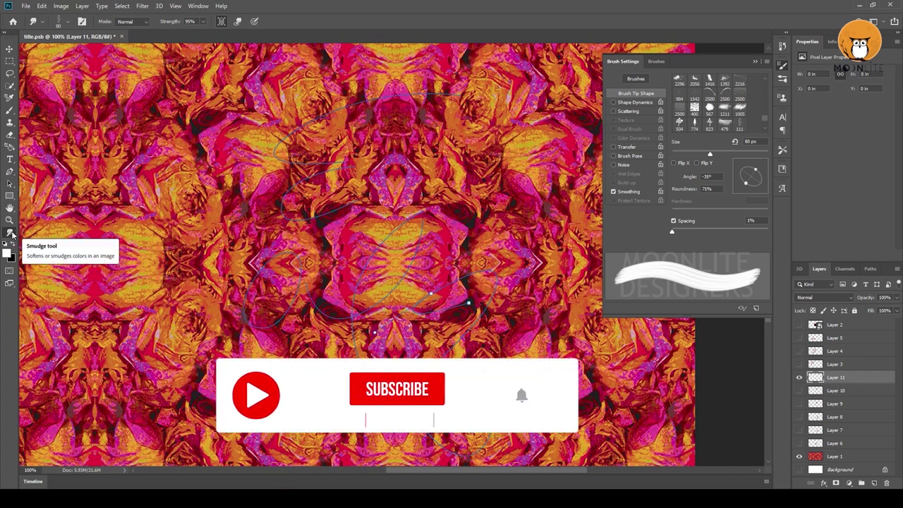
- Smudge the next path segment with a slightly smaller brush at 80°, then hide it and add a layer
click(871, 269)
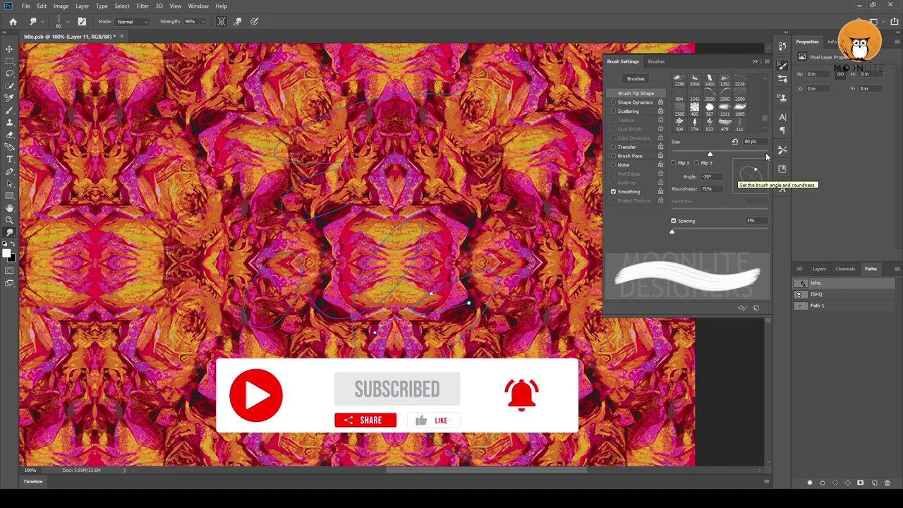
drag(710, 154, 707, 157)
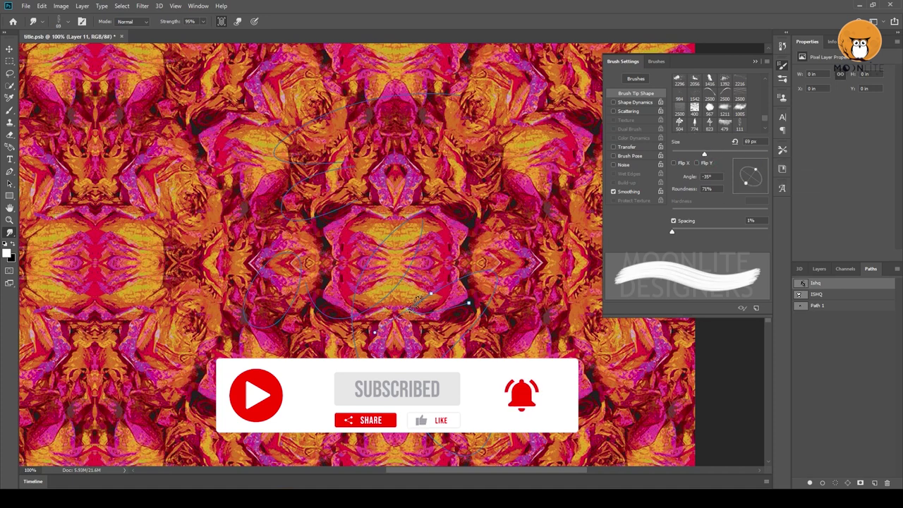
drag(756, 183, 752, 167)
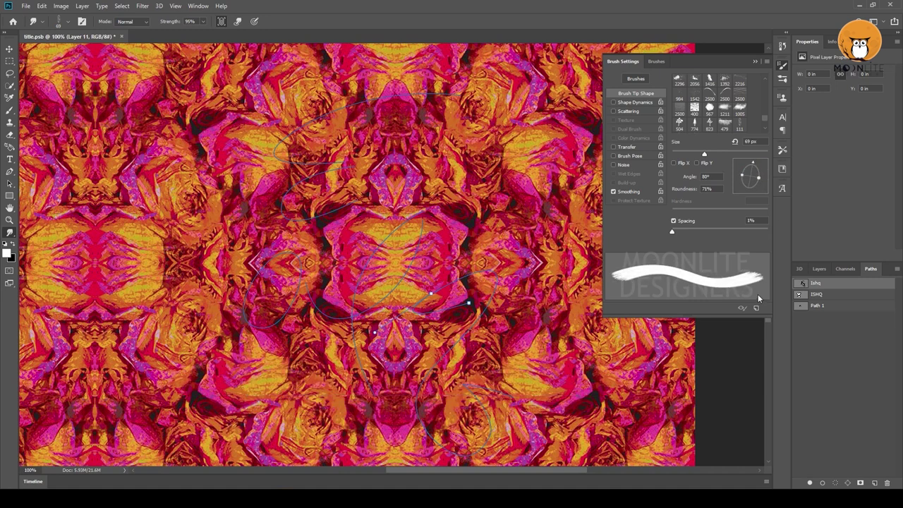
click(823, 483)
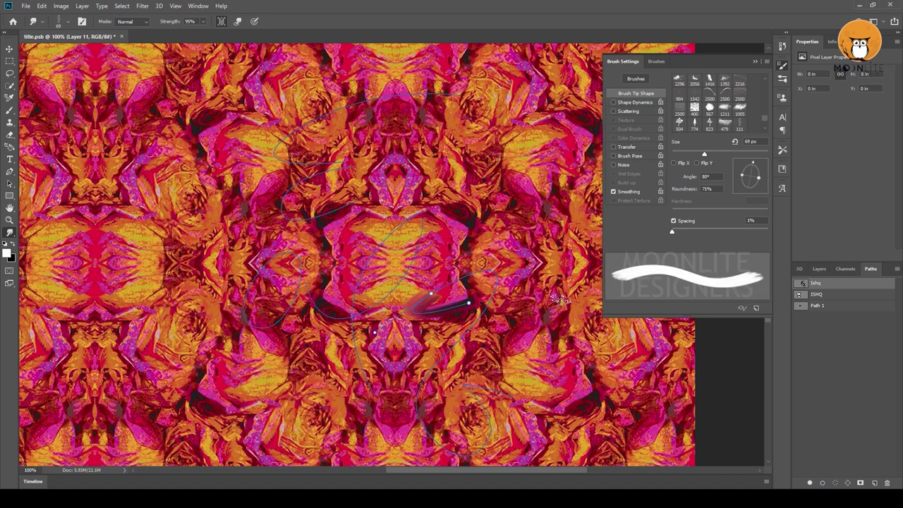
click(819, 269)
click(799, 382)
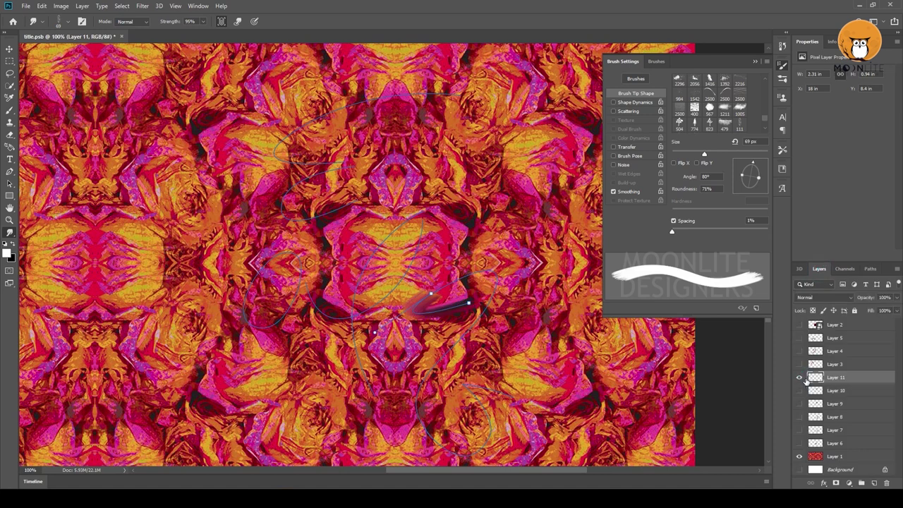
click(875, 483)
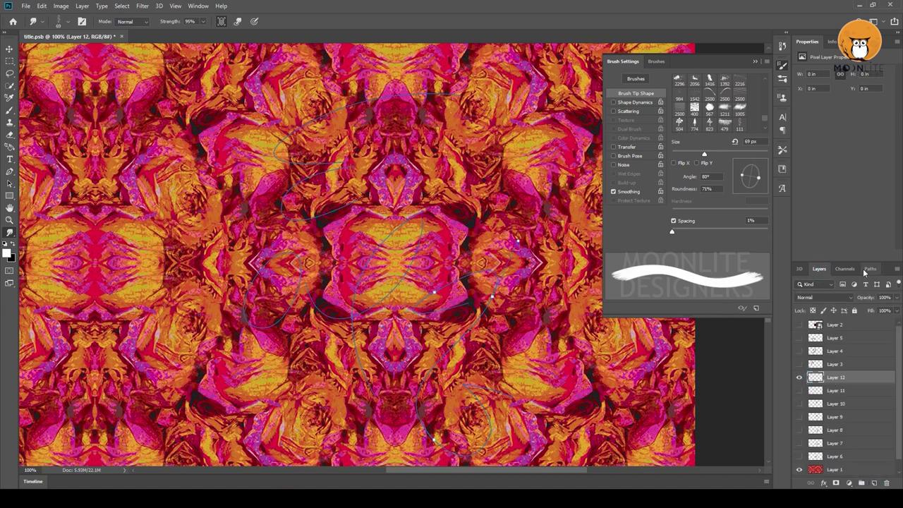
- Enlarge and re-angle the brush, smudge the lower path curve on Layer 12, then hide it
click(868, 269)
click(819, 269)
click(871, 269)
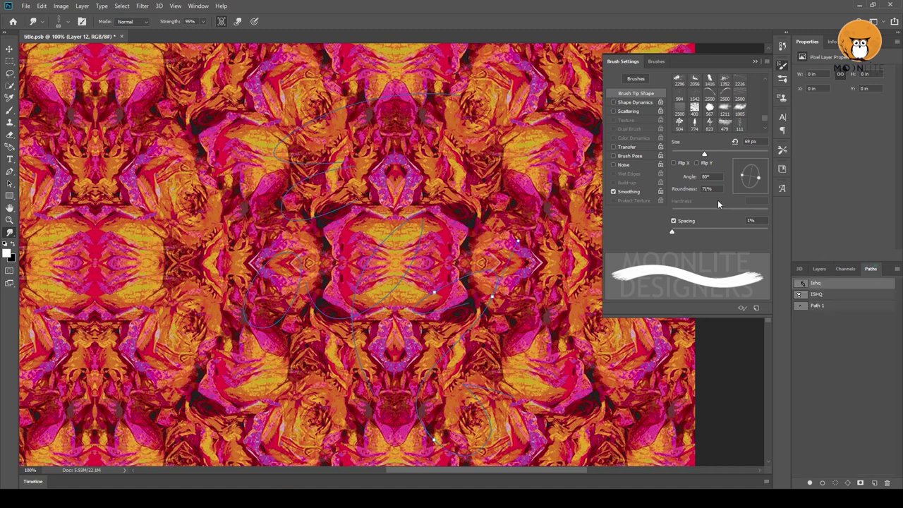
drag(760, 181, 760, 168)
drag(705, 153, 717, 156)
click(820, 484)
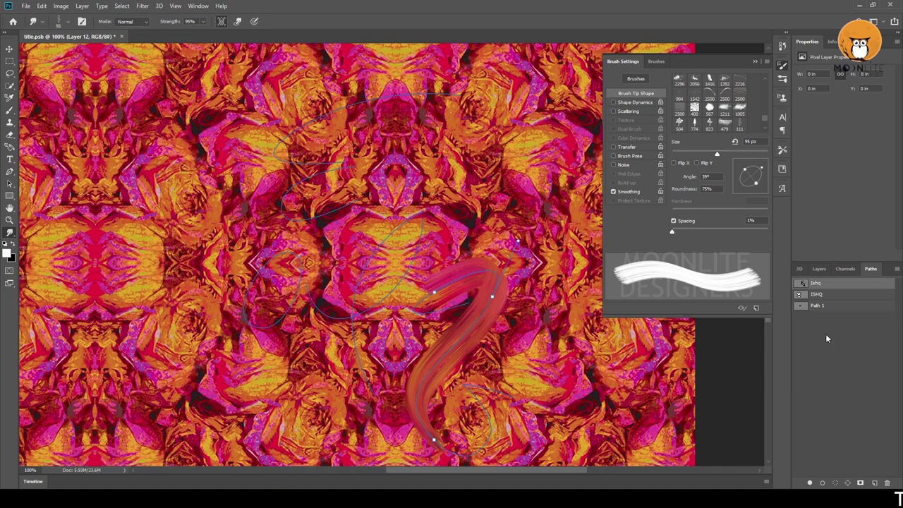
click(819, 269)
click(798, 378)
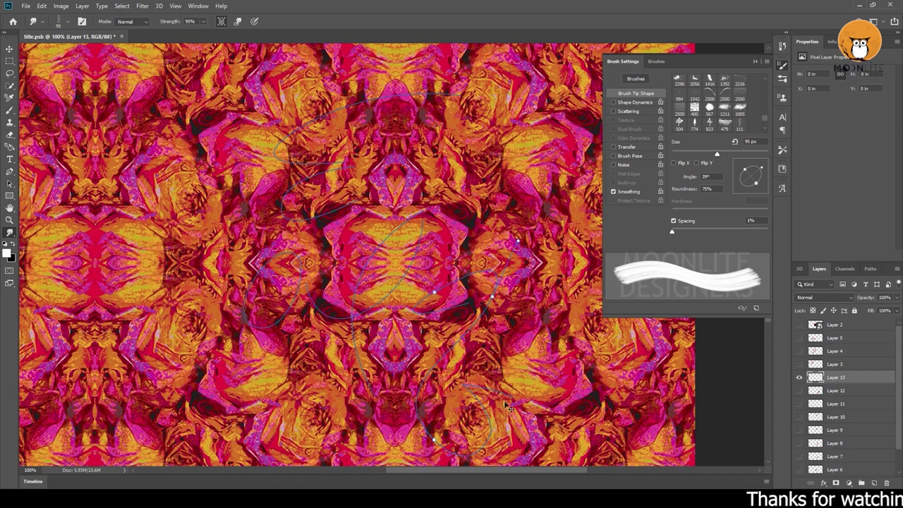
- Smudge the lower-right curl onto Layer 13 at about 69° and hide Layer 1's pattern
click(871, 269)
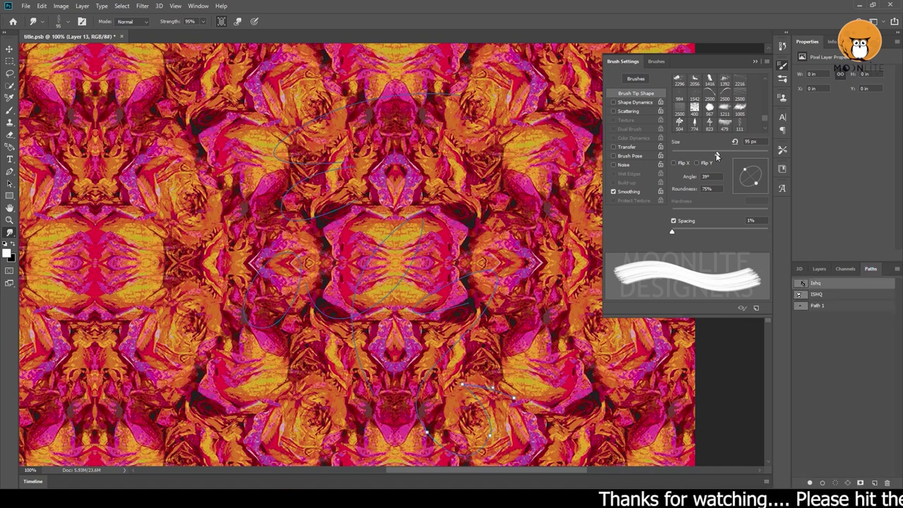
click(761, 169)
drag(761, 169, 755, 164)
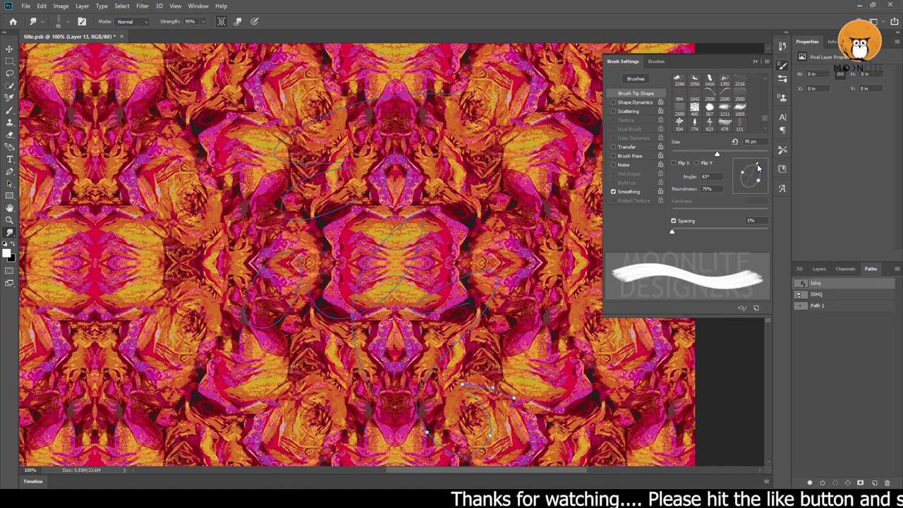
click(819, 268)
click(824, 484)
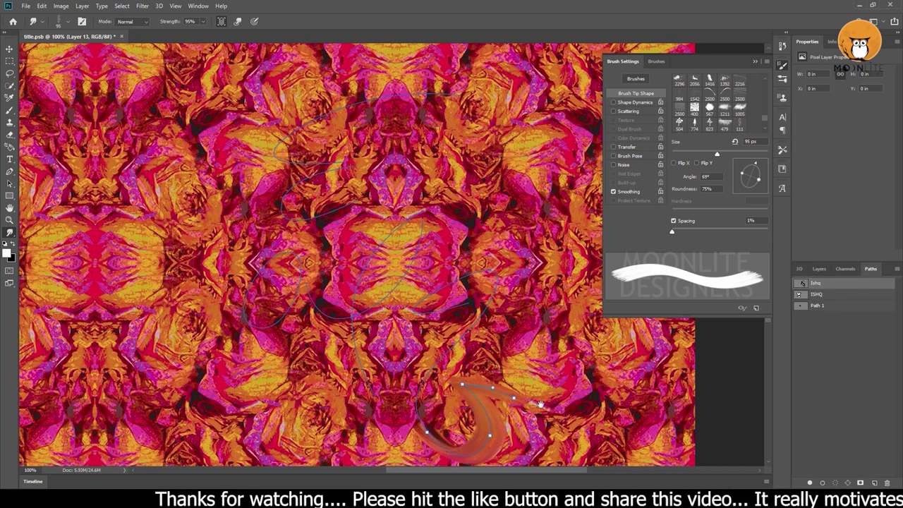
drag(540, 404, 557, 363)
click(819, 269)
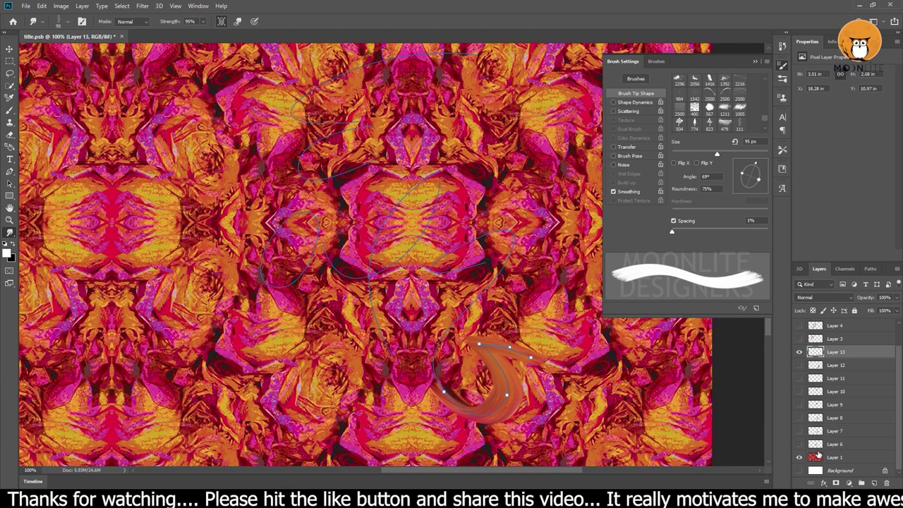
click(801, 455)
- Make all the stroke layers visible and close Brush Settings
drag(799, 376, 799, 338)
scroll(900, 361, up, 1)
drag(554, 226, 588, 224)
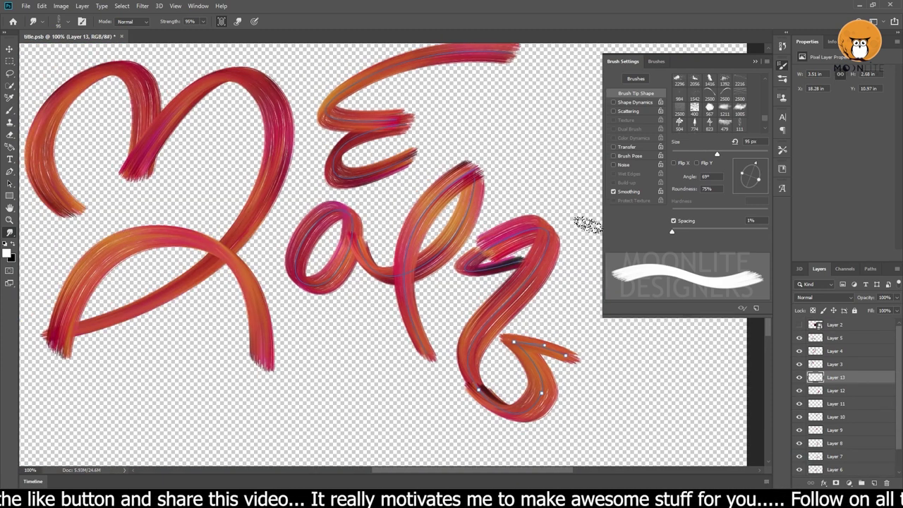
click(756, 63)
drag(455, 263, 557, 264)
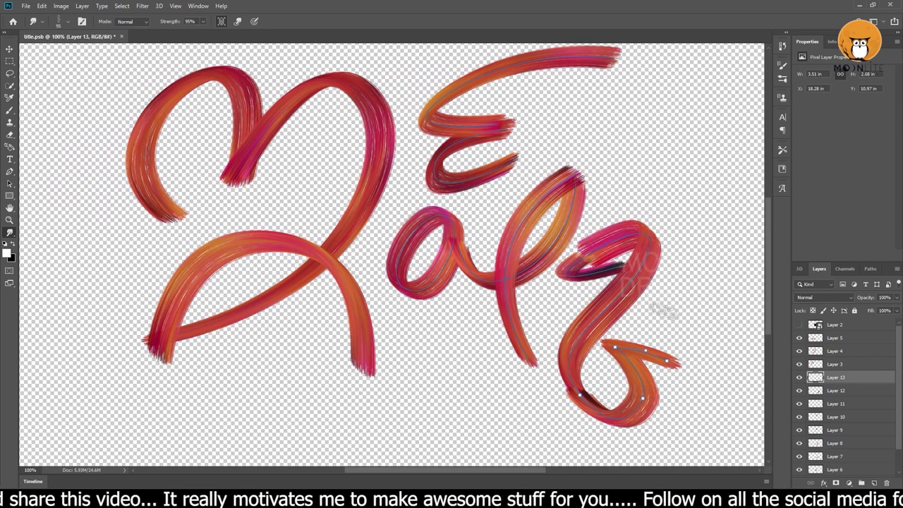
- Move Layer 6 above Layer 7 and nudge the round loop stroke sideways
click(10, 50)
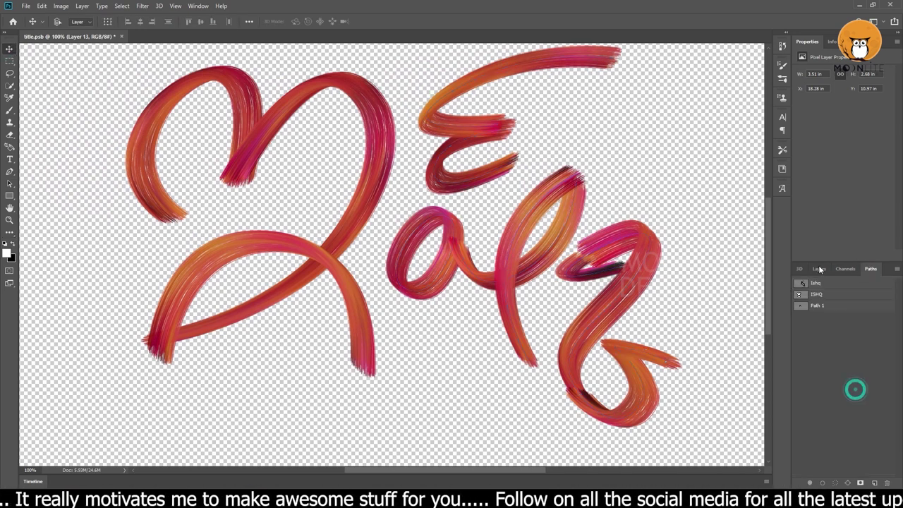
scroll(586, 322, up, 1)
scroll(585, 322, up, 1)
scroll(561, 285, down, 2)
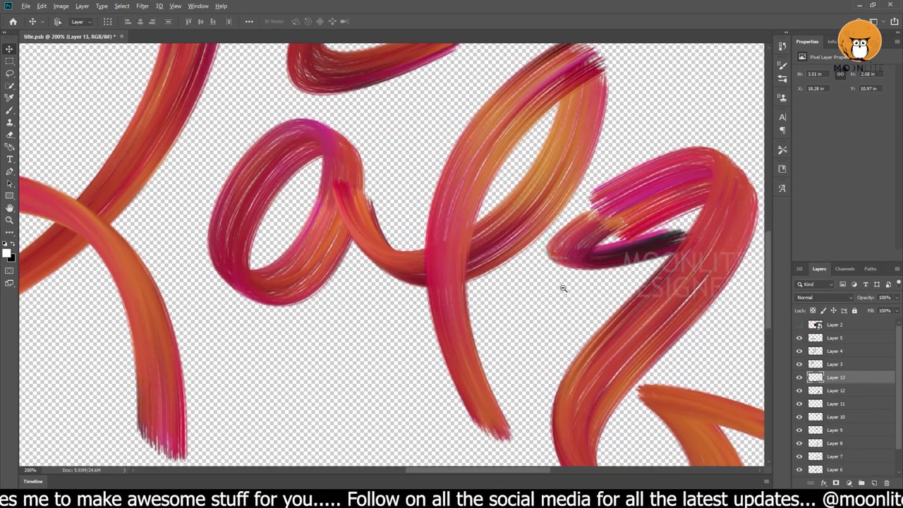
scroll(531, 271, down, 1)
ctrl+click(474, 289)
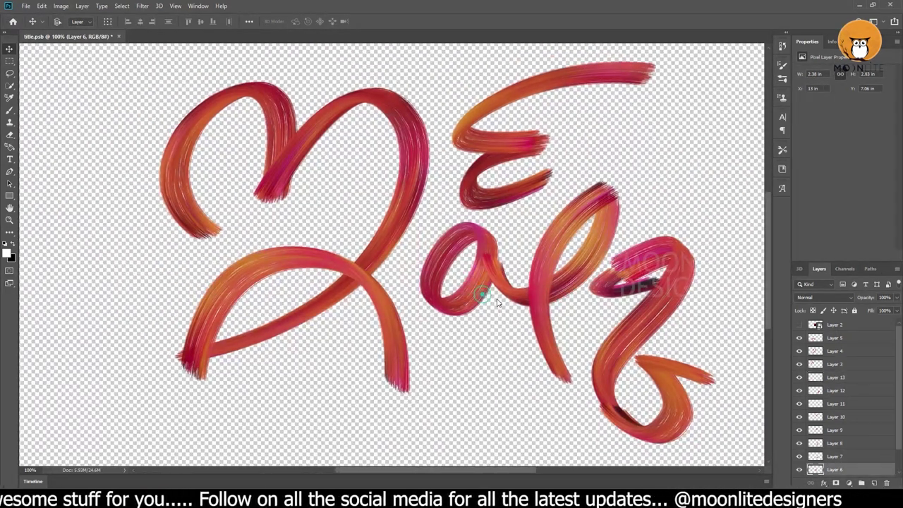
drag(847, 470, 845, 458)
drag(496, 281, 486, 282)
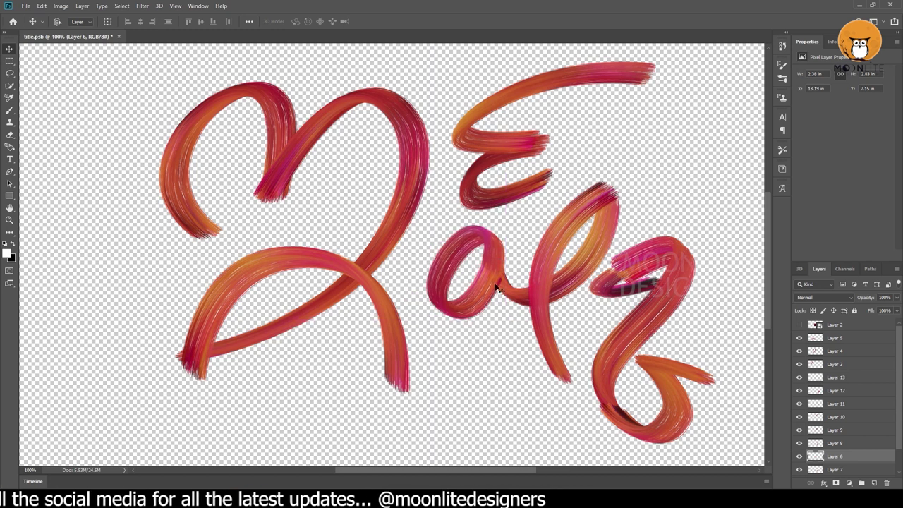
- Move Layer 10 below Layer 9 and shift the top stroke slightly right and down
ctrl+click(497, 144)
key(ctrl+bracketleft)
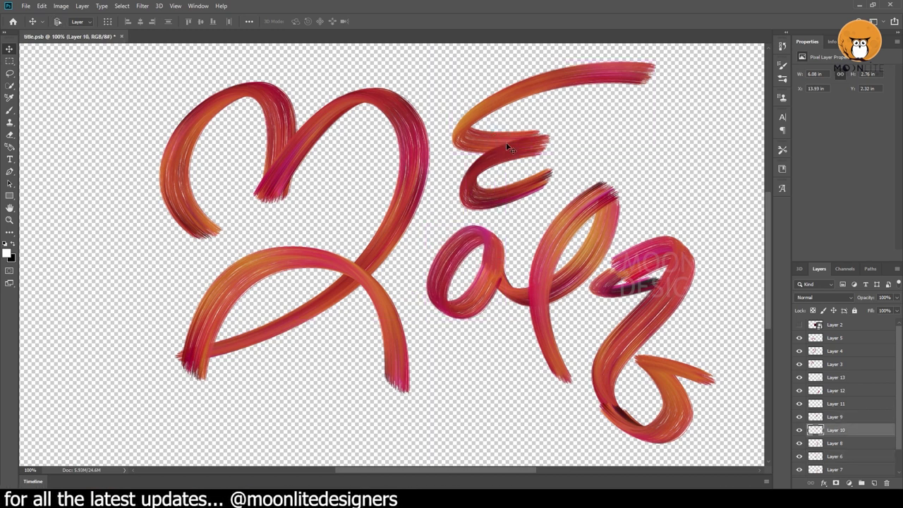
drag(494, 115, 497, 117)
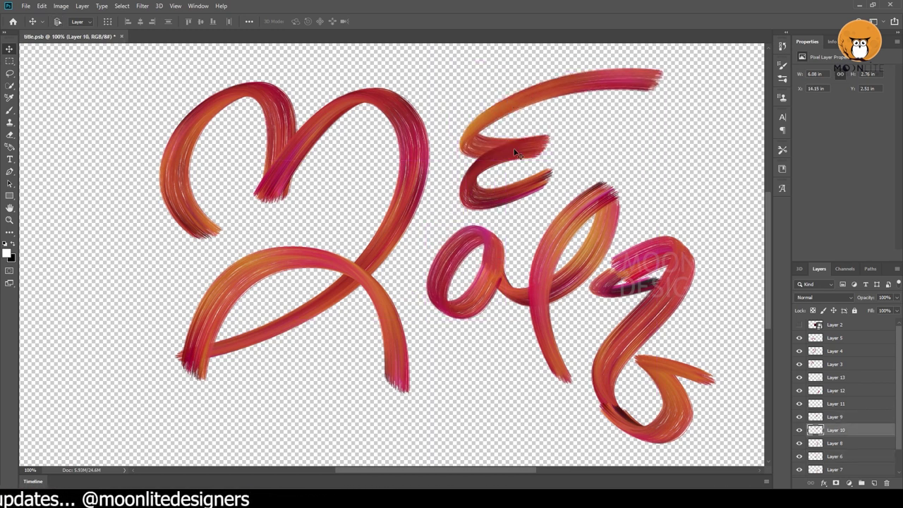
scroll(494, 176, left, 3)
- Raise the heart stroke above Layer 4 and nudge it slightly left
ctrl+click(313, 96)
key(ctrl+bracketright)
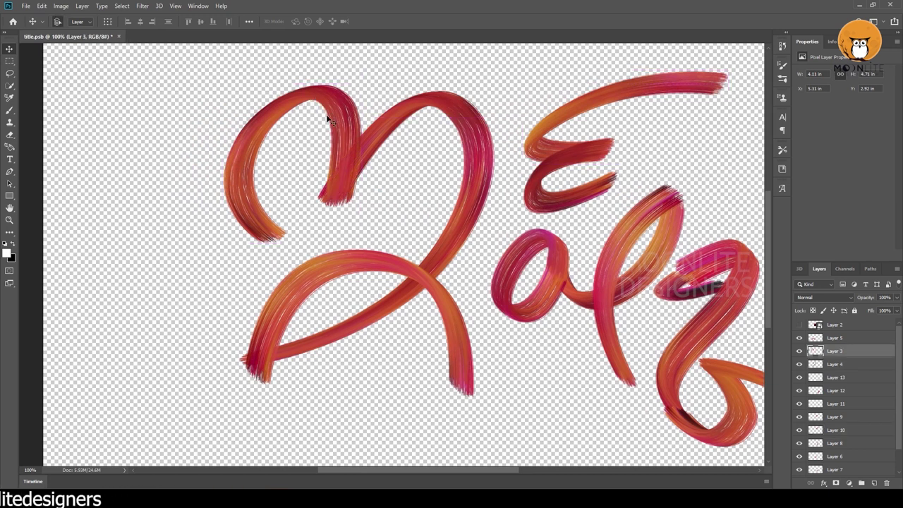
scroll(370, 159, left, 1)
drag(379, 151, 374, 149)
scroll(353, 172, left, 1)
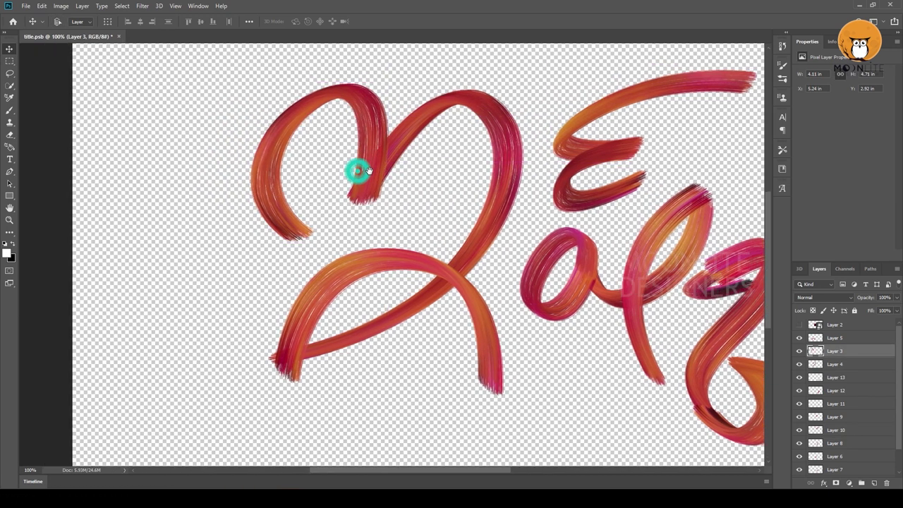
scroll(374, 212, down, 1)
ctrl+click(374, 318)
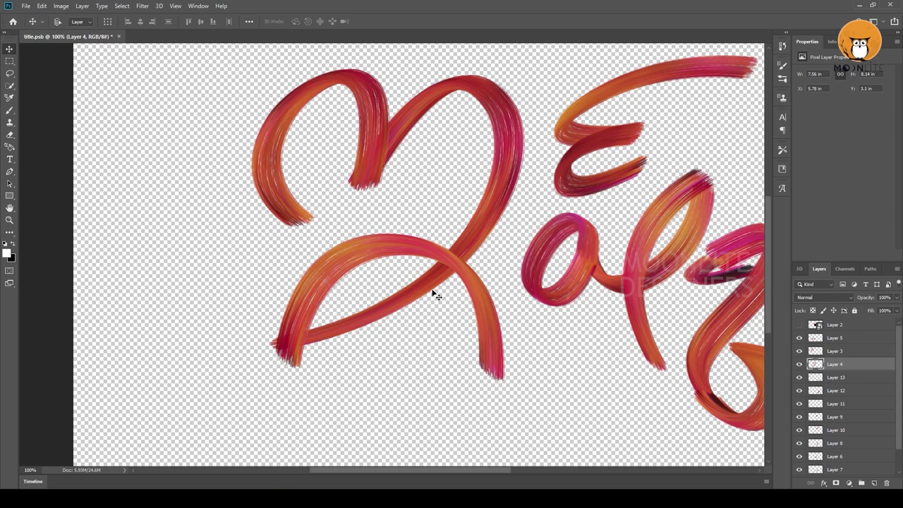
- Rotate the lower Layer 5 stroke about 6° and move the small curl slightly lower
ctrl+click(419, 247)
key(ctrl+t)
drag(516, 234, 515, 251)
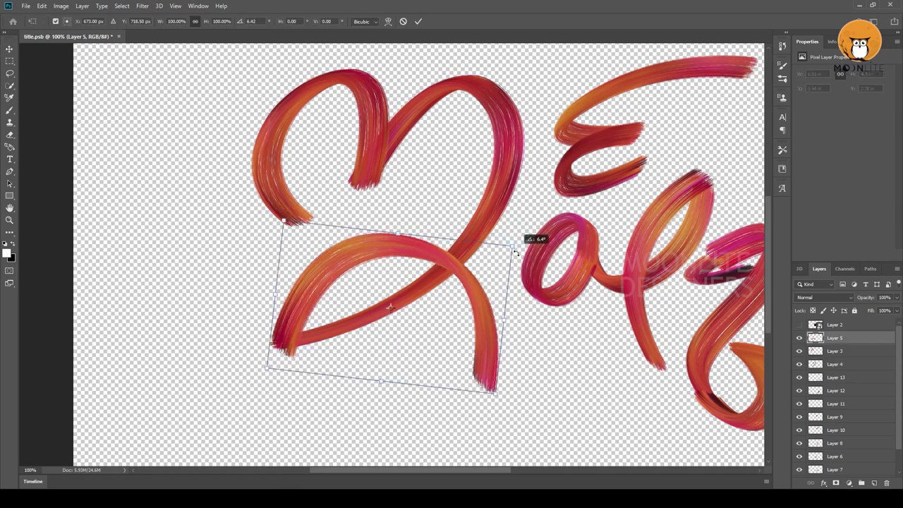
key(Return)
scroll(494, 258, right, 3)
scroll(646, 259, down, 1)
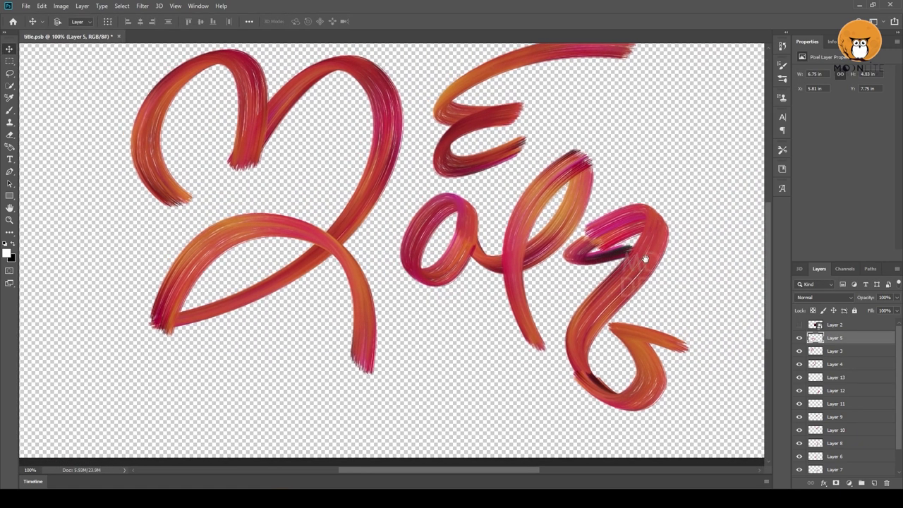
scroll(646, 259, up, 1)
drag(535, 227, 512, 276)
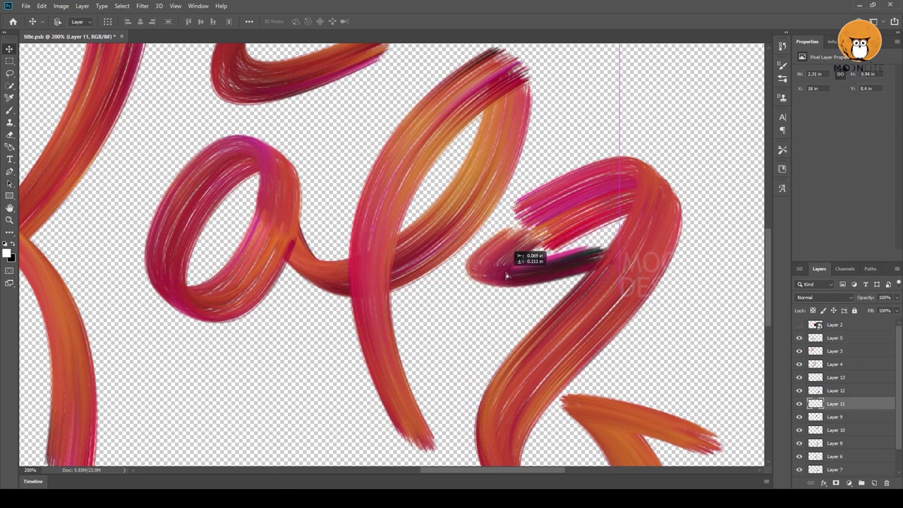
- Warp the large hooked stroke on the right into a smoother curve
ctrl+click(595, 211)
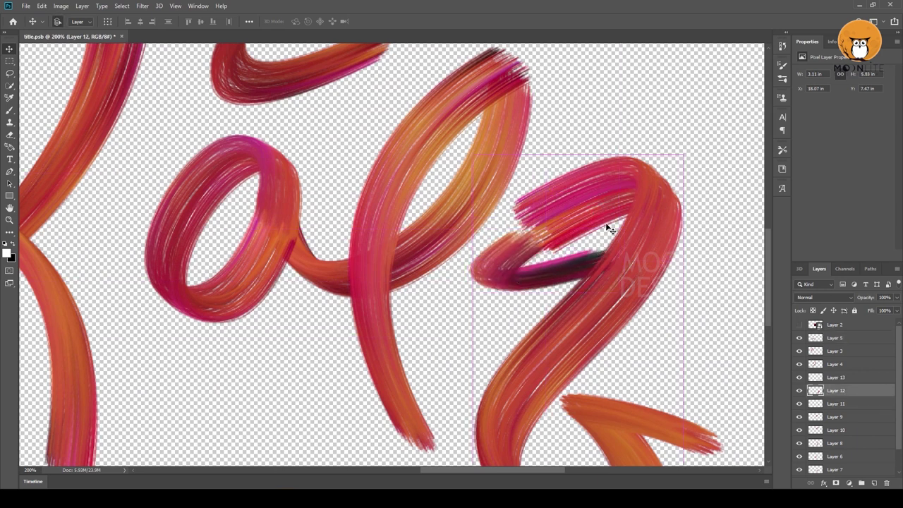
key(ctrl+t)
click(388, 21)
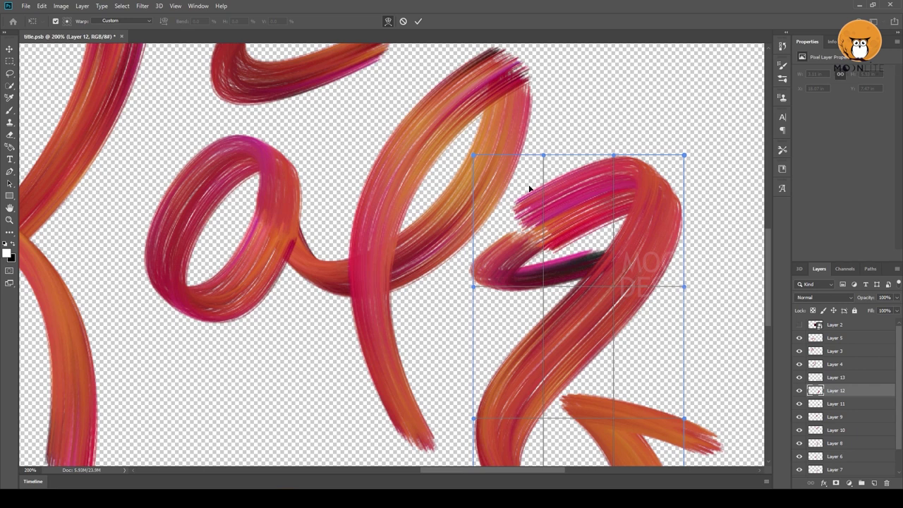
mouse_move(554, 243)
mouse_down()
mouse_move(492, 218)
mouse_move(554, 247)
mouse_up()
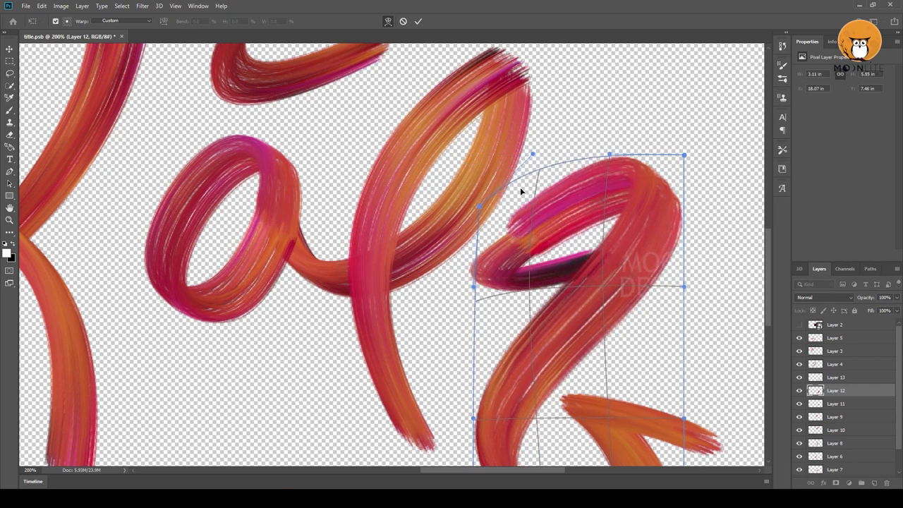
drag(533, 155, 530, 170)
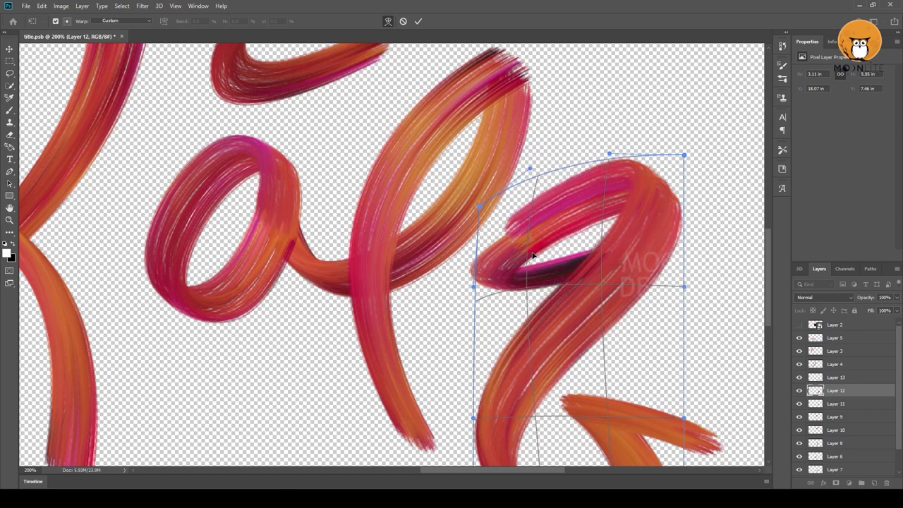
drag(479, 211, 481, 224)
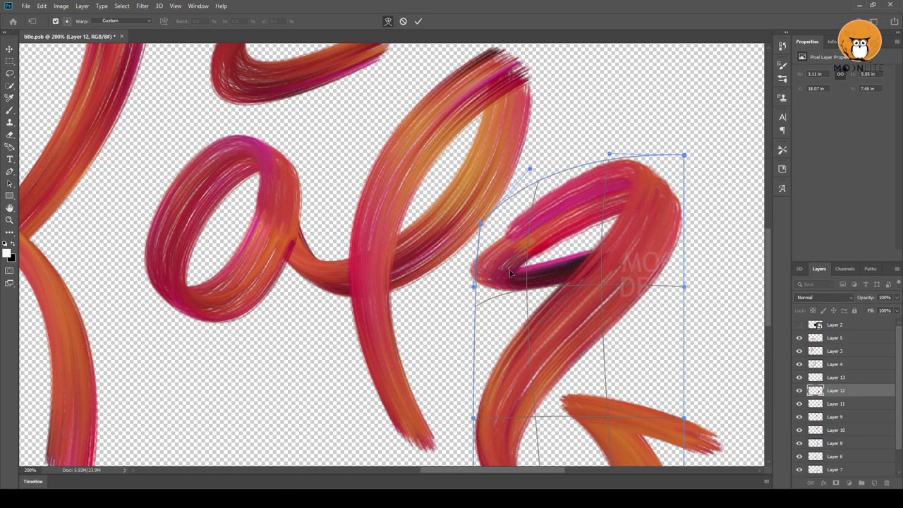
click(418, 21)
- Warp the small curl stroke, bowing its top upward
key(alt+bracketleft)
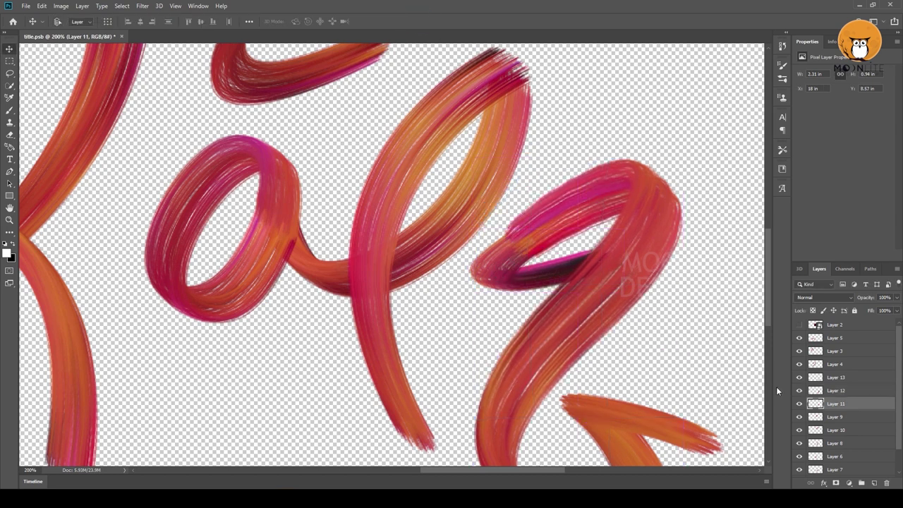
key(ctrl+t)
click(388, 21)
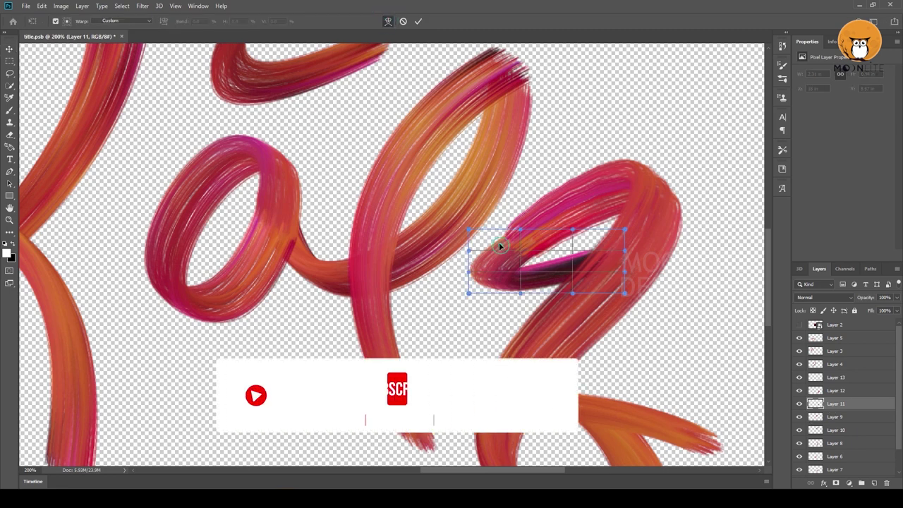
drag(500, 245, 540, 259)
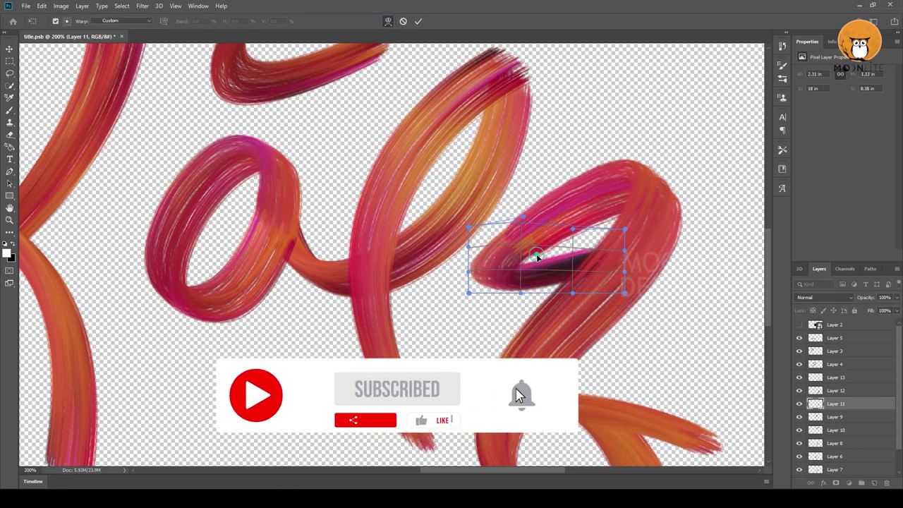
click(524, 234)
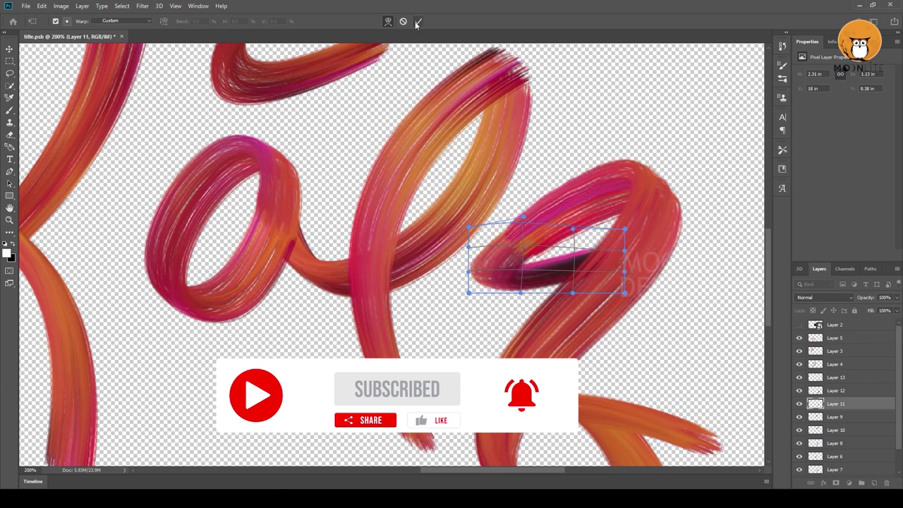
click(416, 24)
- Apply a warp to the lower tail stroke
mouse_move(534, 216)
mouse_down()
mouse_move(443, 325)
mouse_move(443, 298)
mouse_up()
key(ctrl+t)
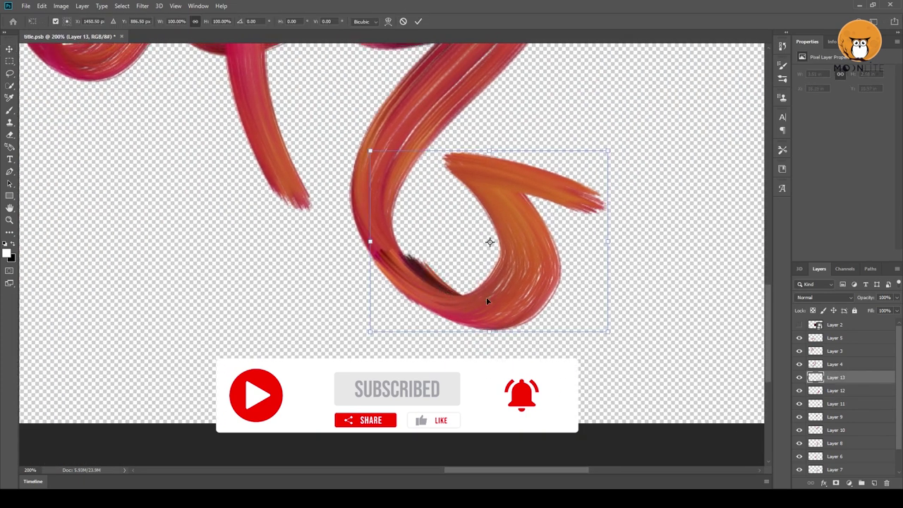
click(390, 22)
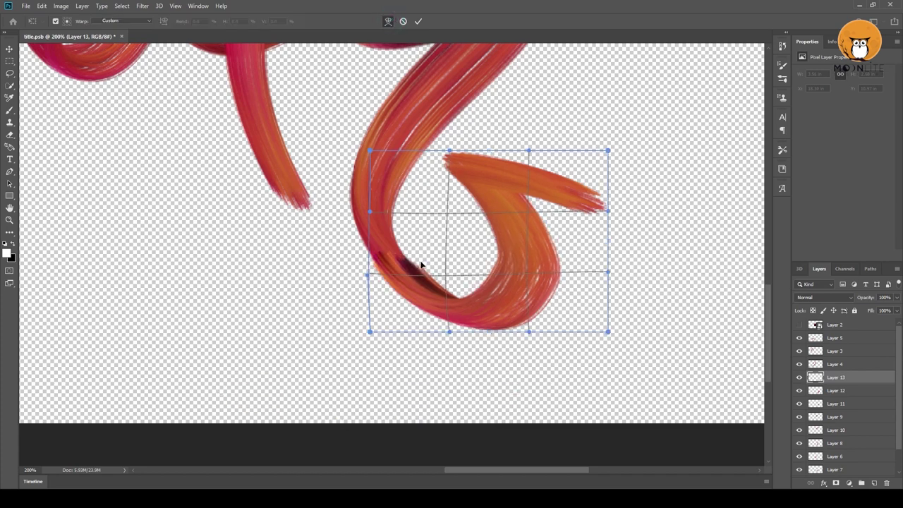
click(418, 22)
scroll(462, 170, down, 3)
- Bring the heart strokes into view and hide the active path outline
scroll(434, 225, up, 2)
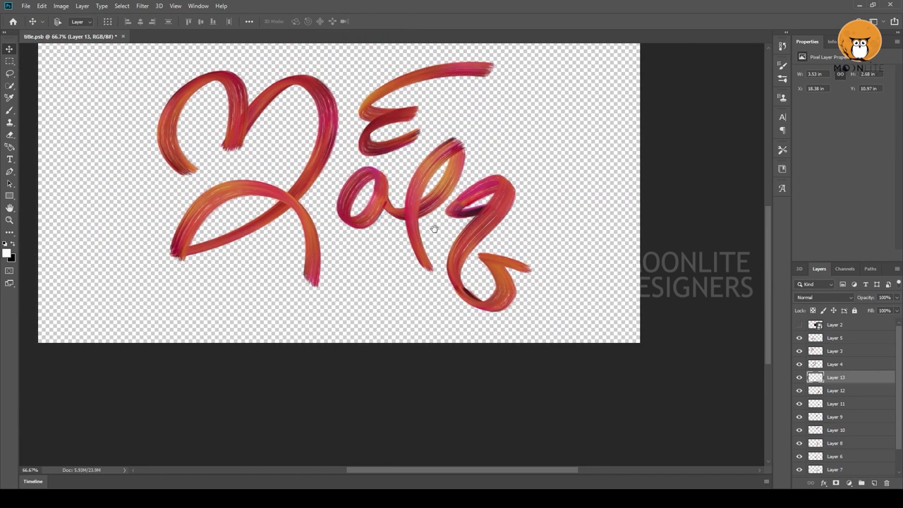
scroll(336, 228, up, 2)
drag(337, 228, 406, 246)
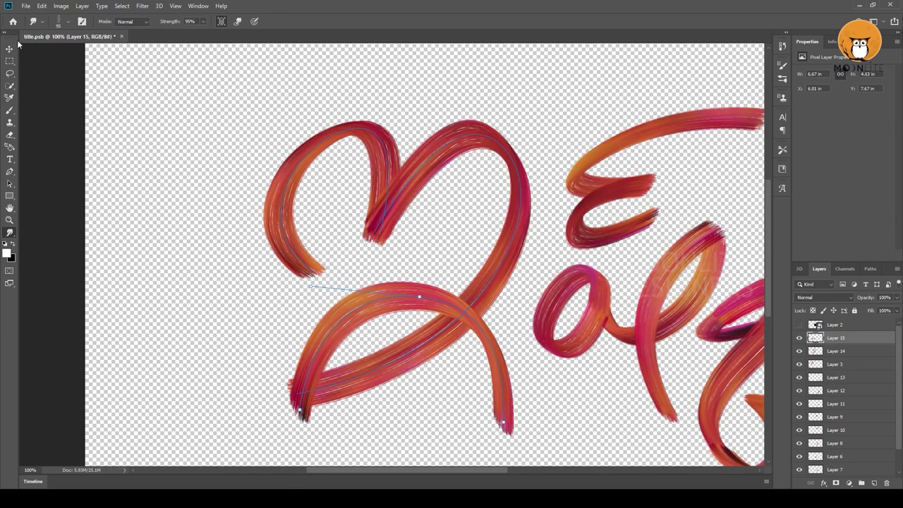
click(10, 48)
click(369, 129)
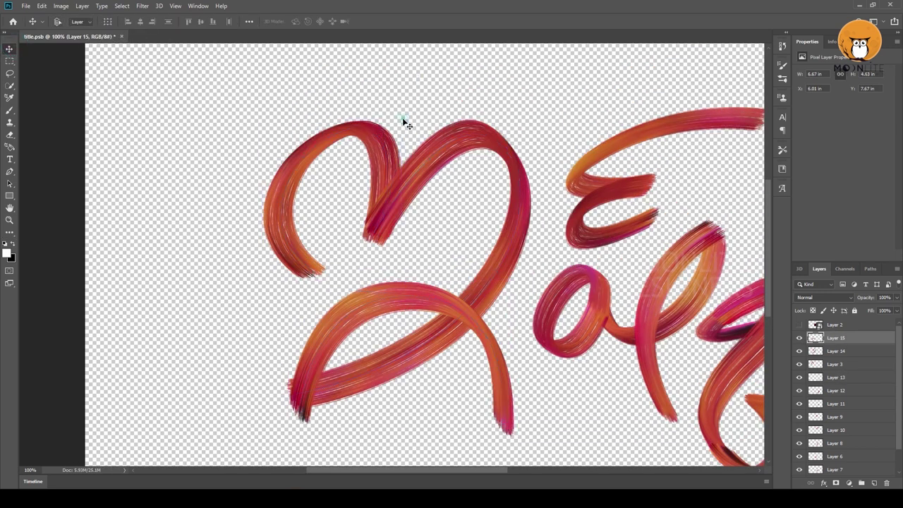
click(871, 269)
click(853, 332)
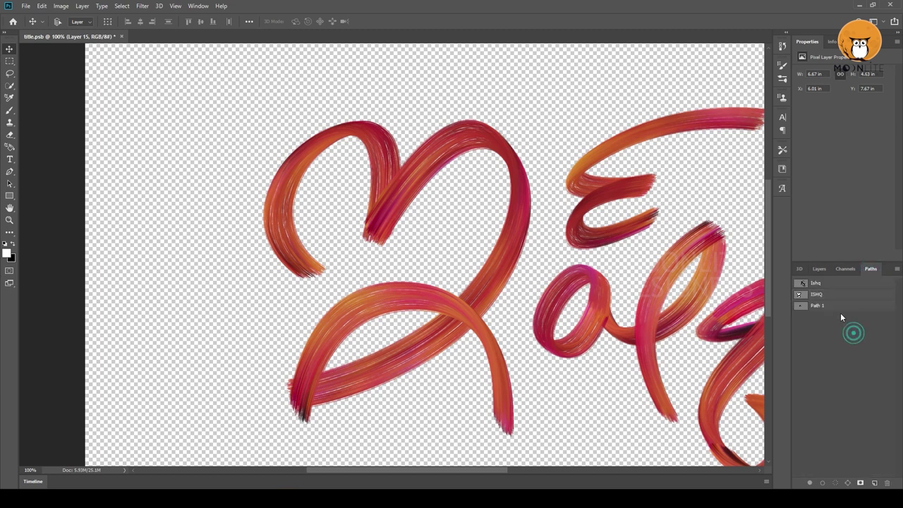
click(825, 269)
- Raise Layer 3's upper heart stroke above Layer 14 with Ctrl+]
click(379, 131)
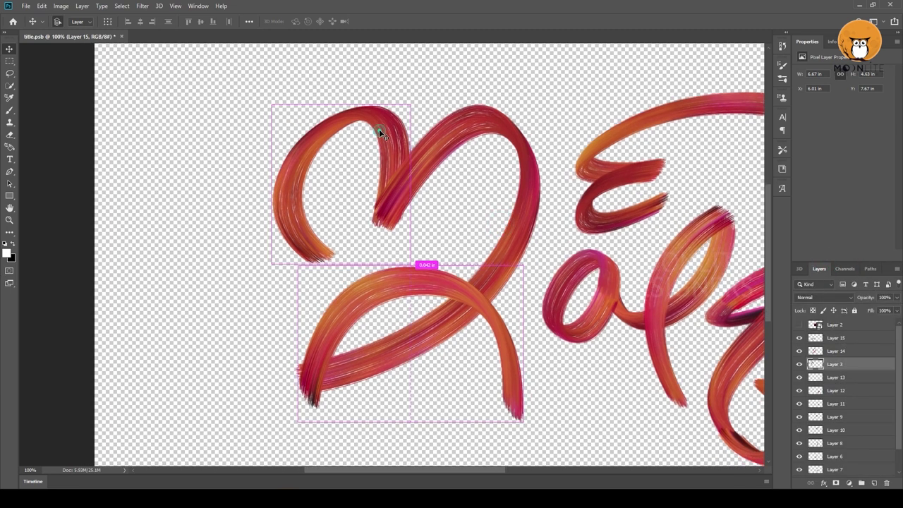
right_click(379, 129)
click(385, 129)
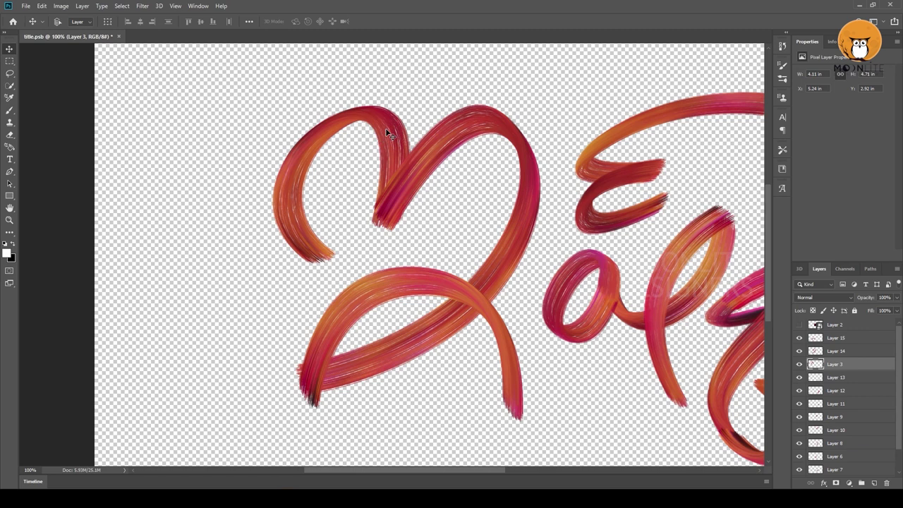
key(ctrl+bracketright)
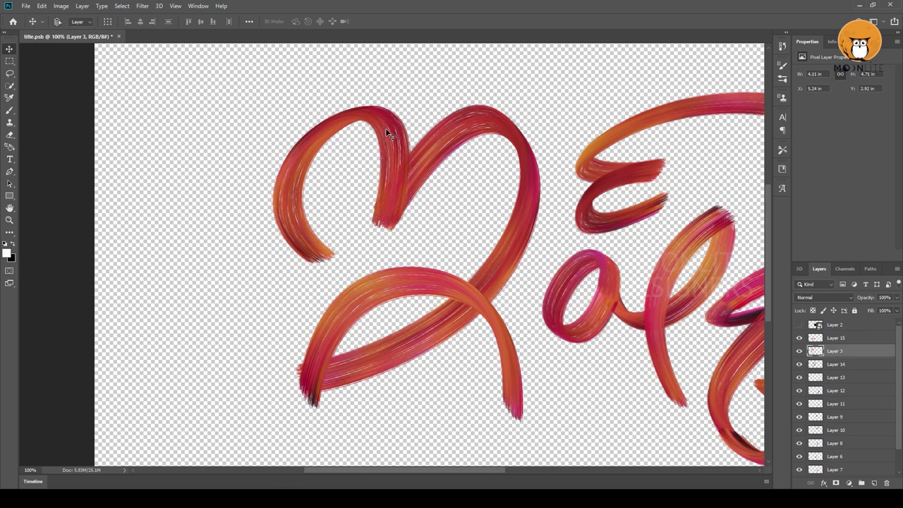
drag(447, 191, 577, 195)
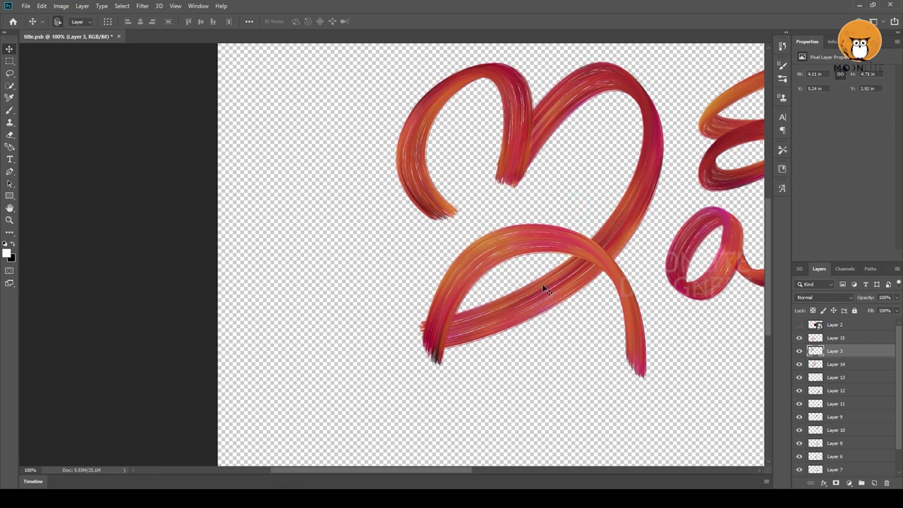
ctrl+click(535, 294)
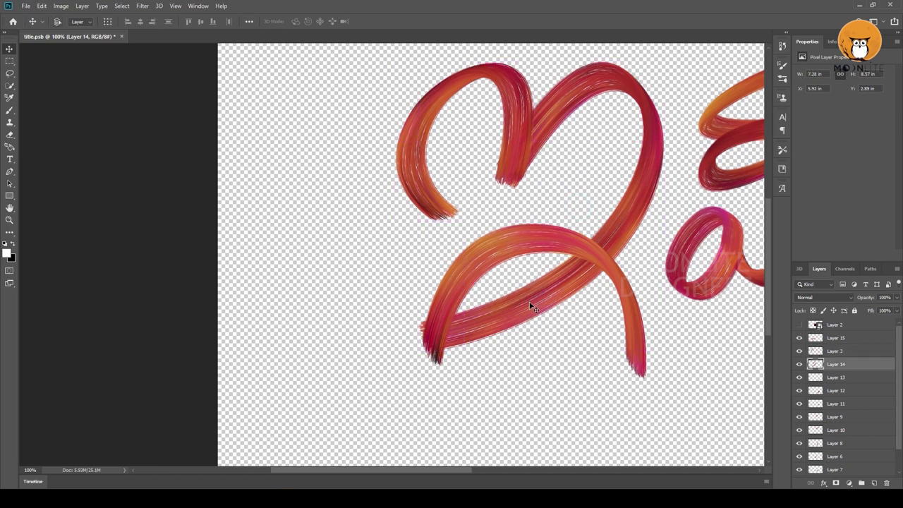
click(841, 339)
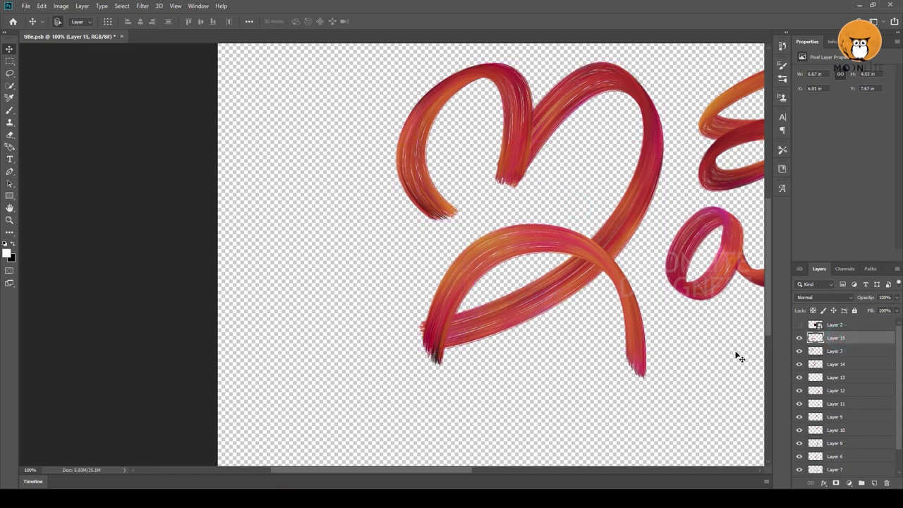
- Rotate Layer 15's lower arch about 6.6°, squash it vertically, then zoom out to the full artwork
key(ctrl+t)
drag(664, 234, 668, 251)
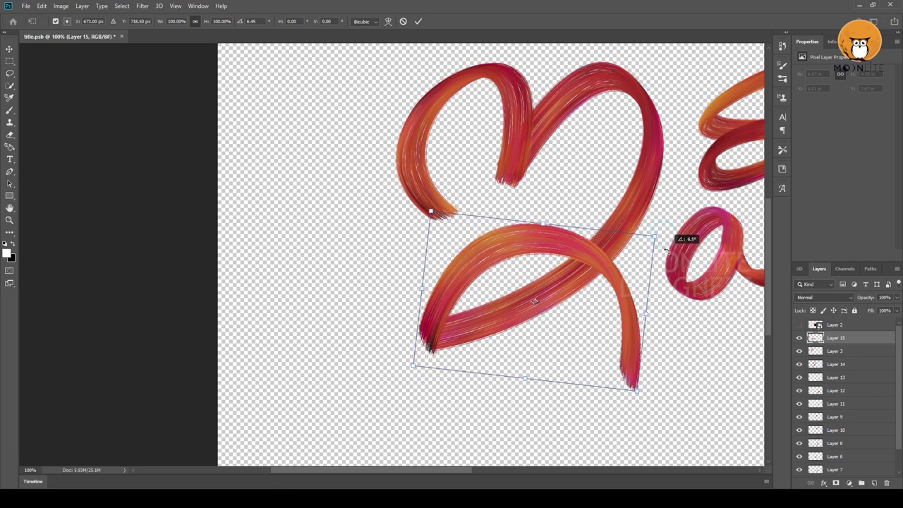
drag(605, 271, 611, 267)
mouse_move(549, 218)
mouse_down()
mouse_move(572, 258)
mouse_move(540, 265)
mouse_up()
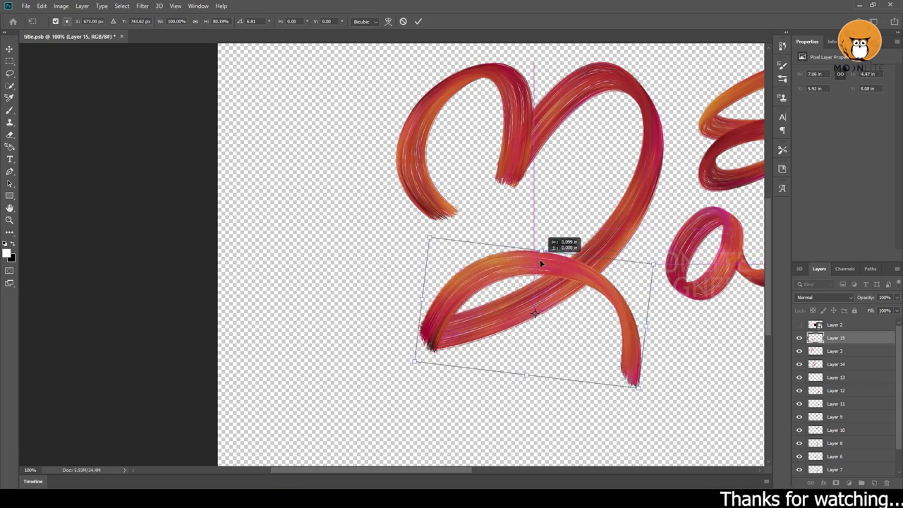
key(Return)
drag(597, 268, 563, 258)
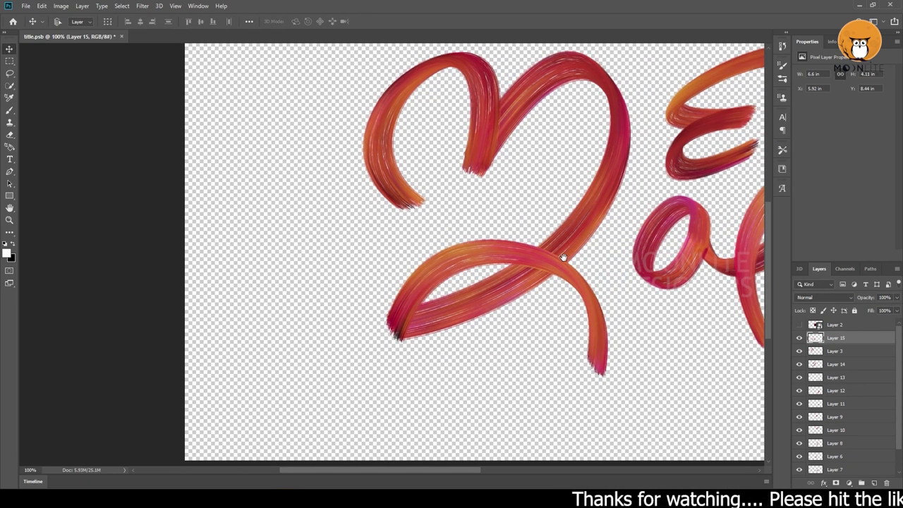
key(ctrl+minus)
key(ctrl+minus)
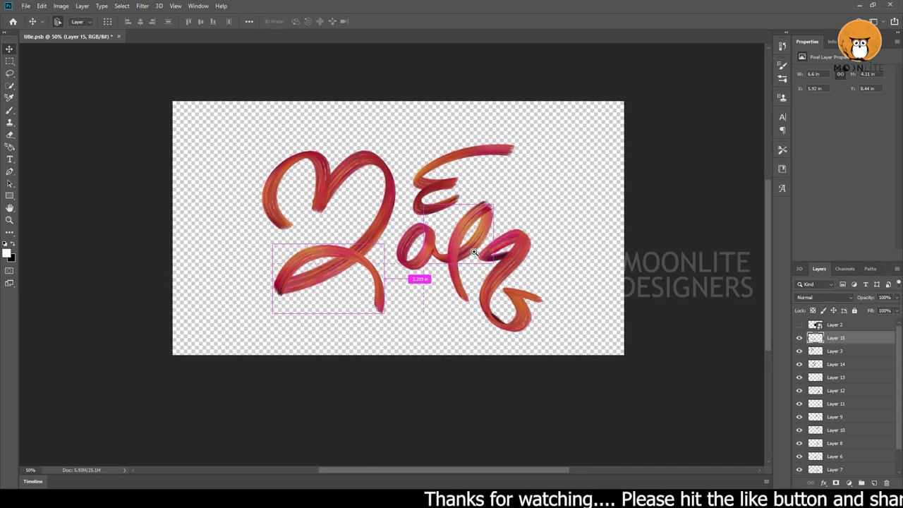
- Scale Layer 7's middle-loop stroke up to about 104%
key(ctrl+plus)
key(ctrl+plus)
ctrl+click(573, 235)
key(ctrl+t)
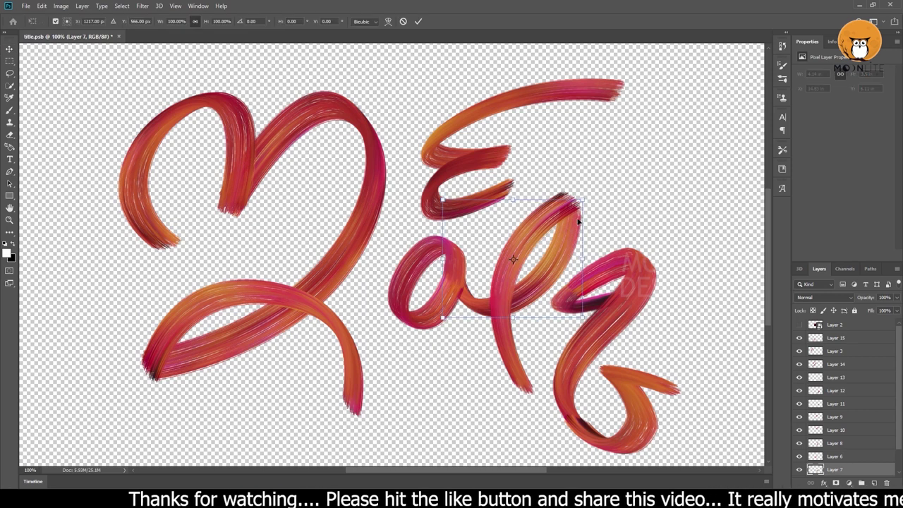
drag(584, 199, 576, 223)
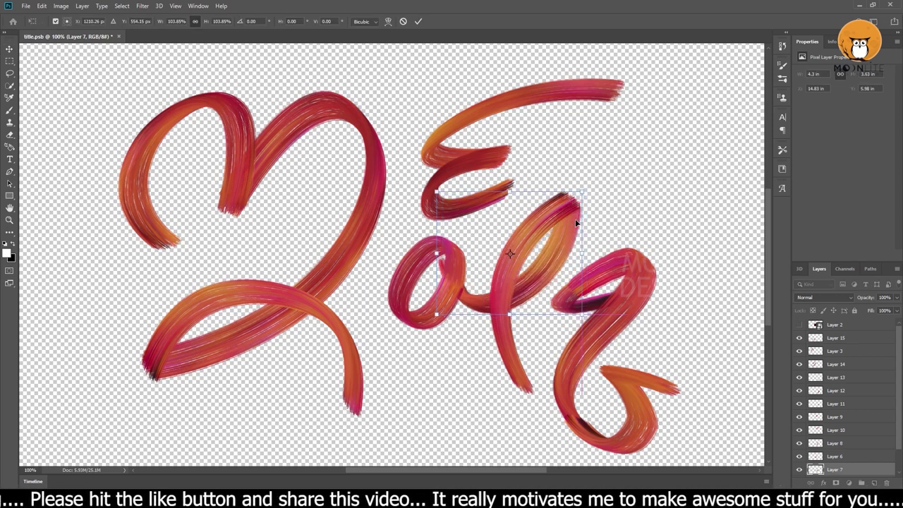
- Warp the stroke's left side into a fuller curve, commit it, and zoom out
click(389, 21)
drag(456, 258, 454, 258)
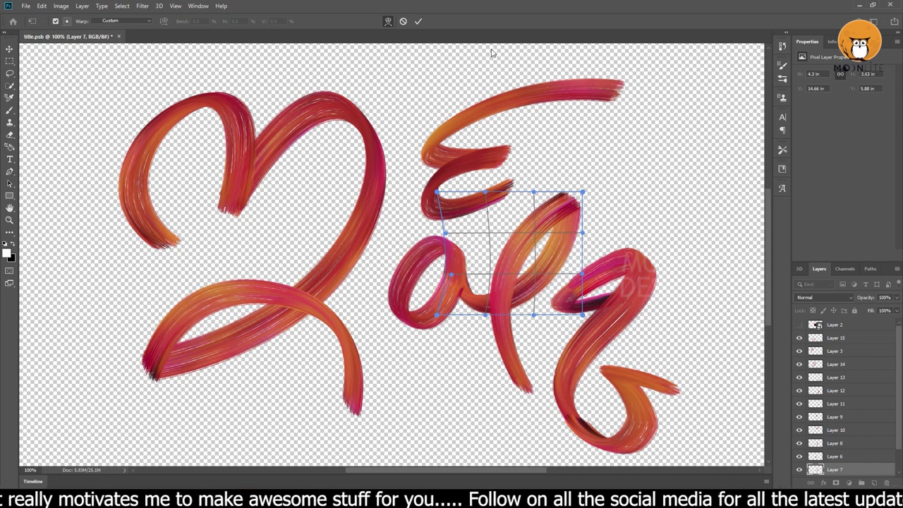
click(419, 22)
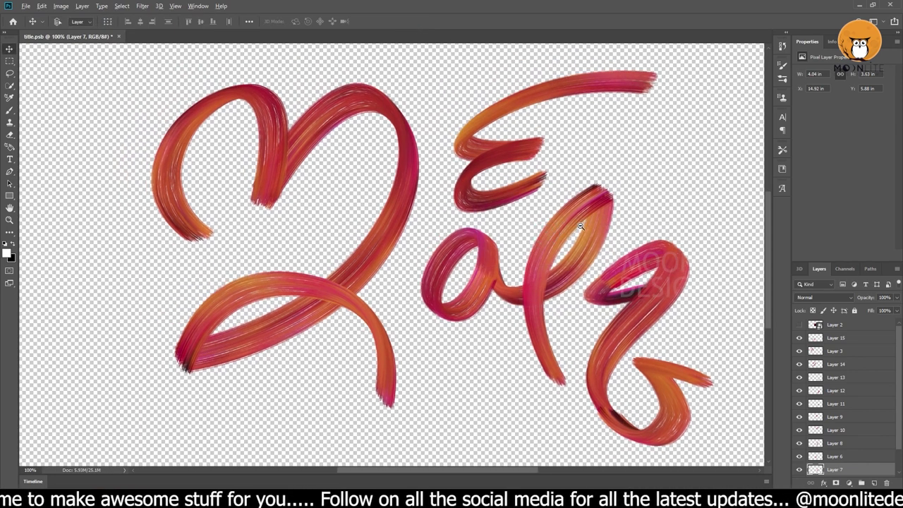
drag(580, 225, 513, 264)
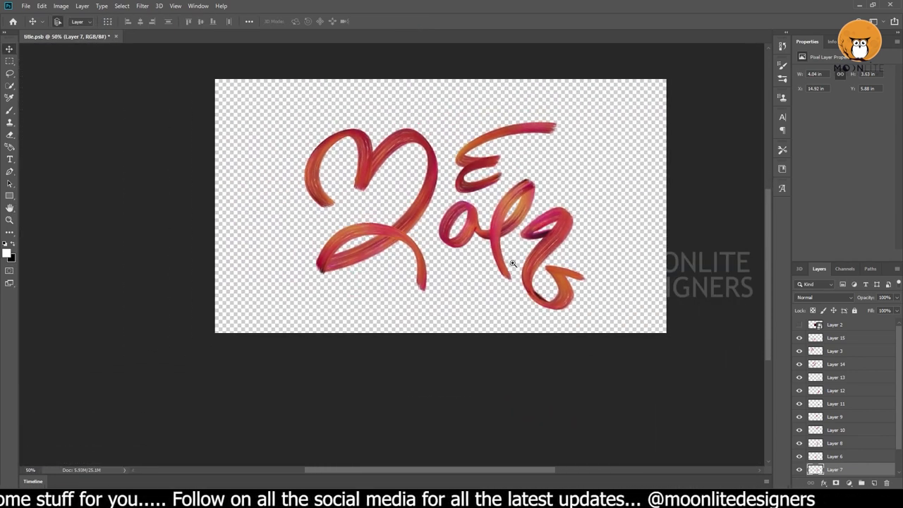
click(513, 263)
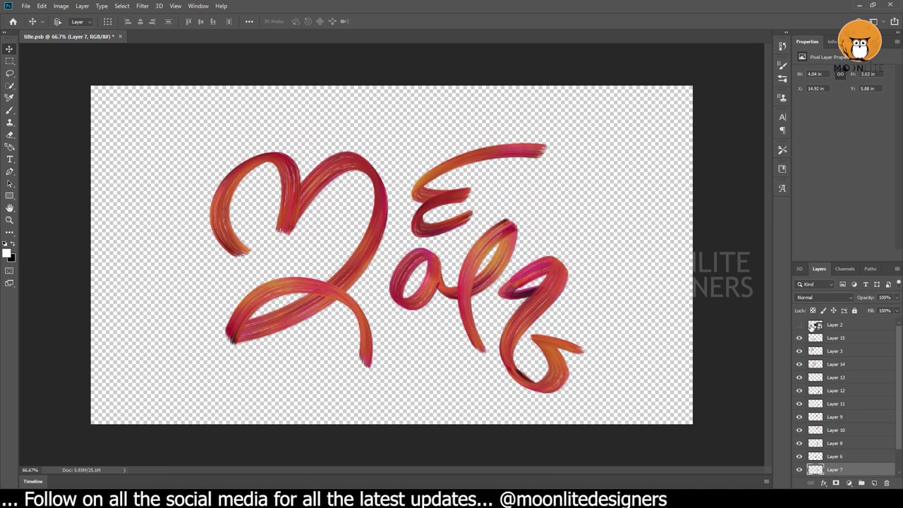
click(800, 324)
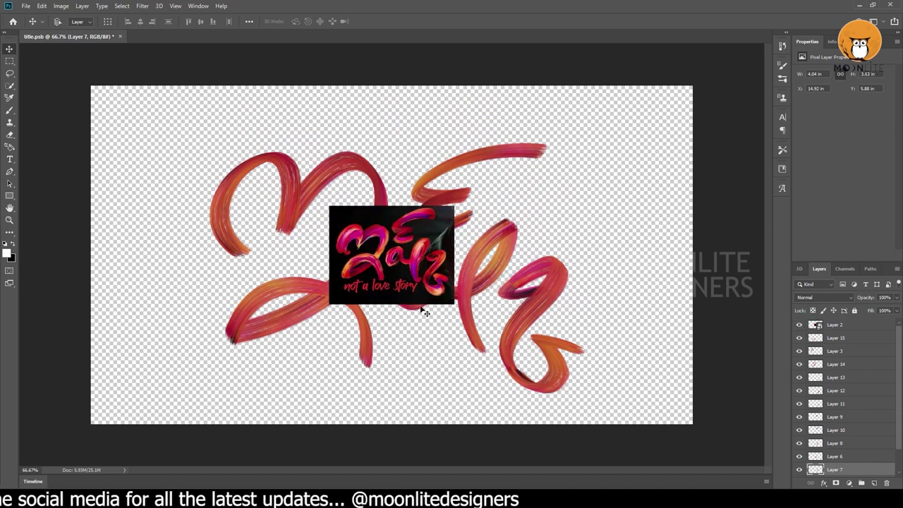
click(800, 325)
scroll(414, 262, up, 5)
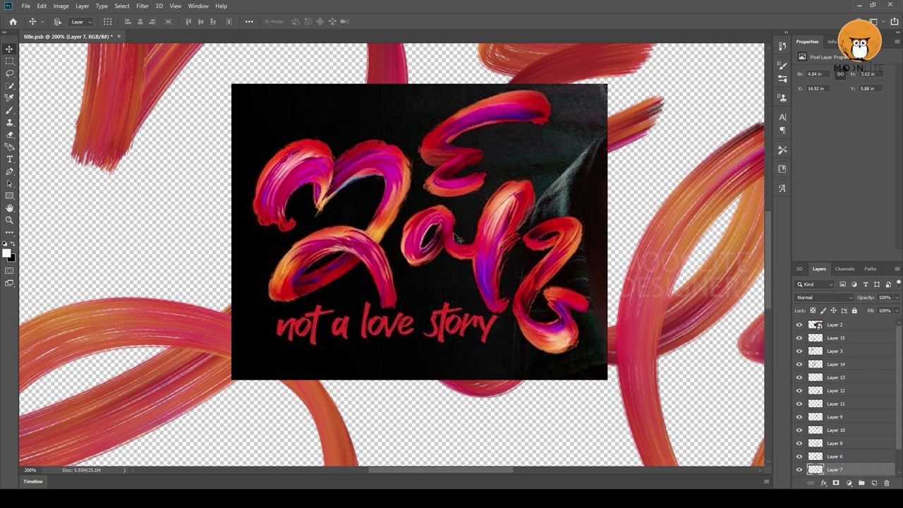
click(539, 243)
click(799, 325)
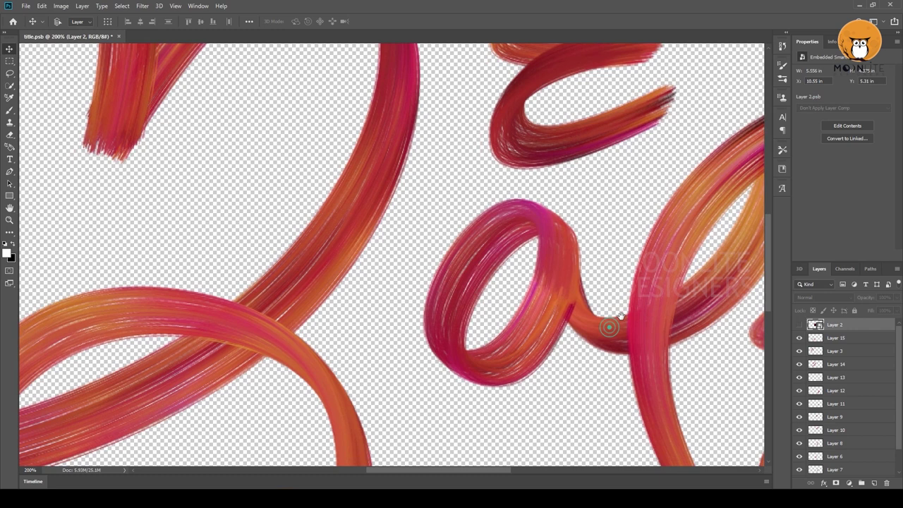
alt+click(612, 319)
alt+click(562, 322)
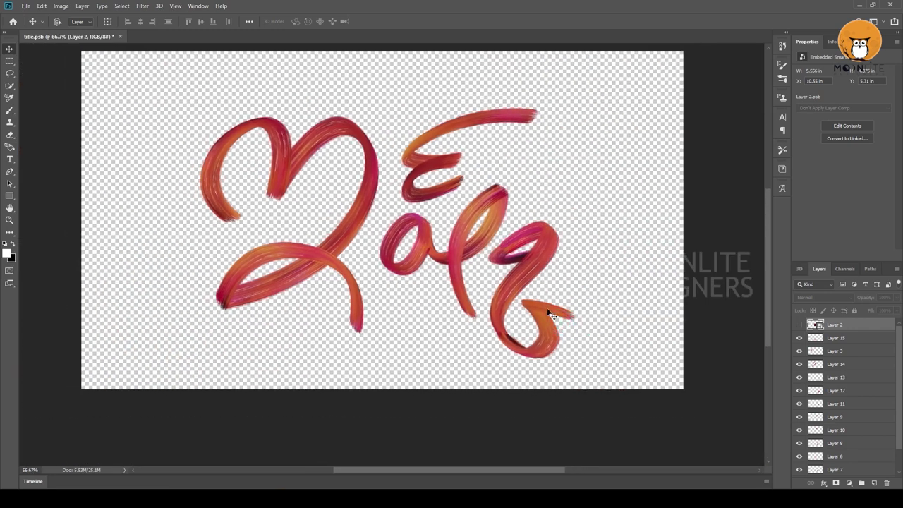
click(442, 255)
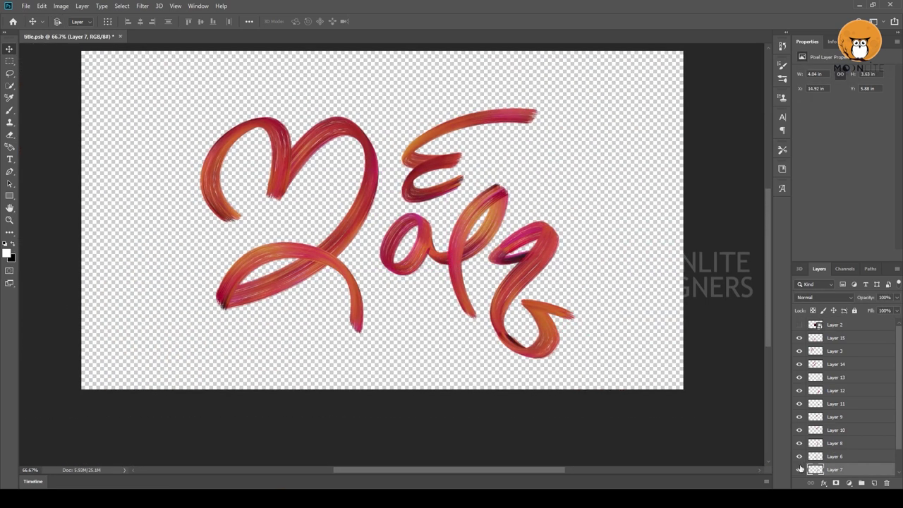
click(250, 295)
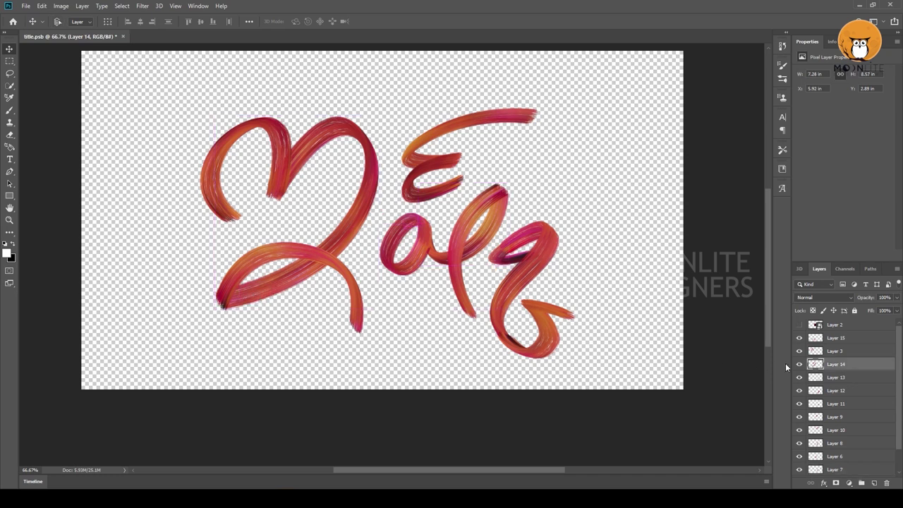
- Add a new Layer 16 clipped to Layer 14, showing the lower-left stroke end
key(ctrl+shift+alt+n)
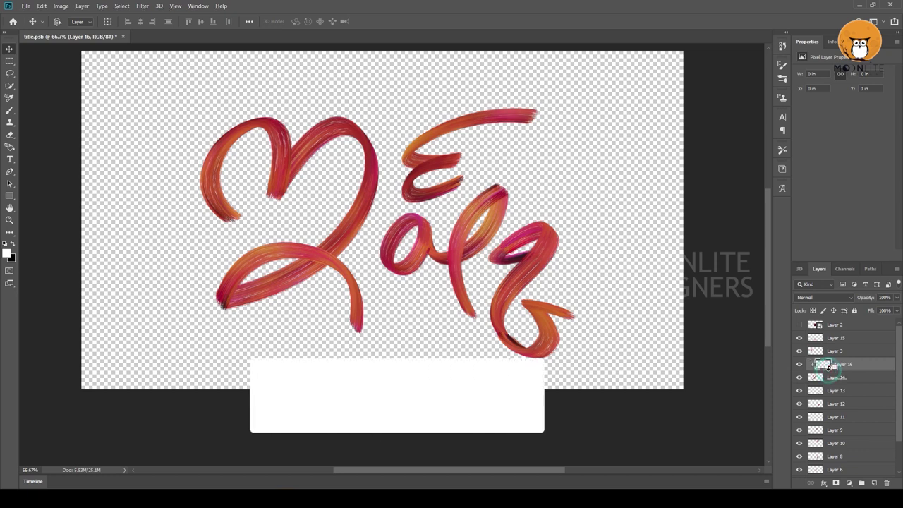
scroll(252, 311, up, 2)
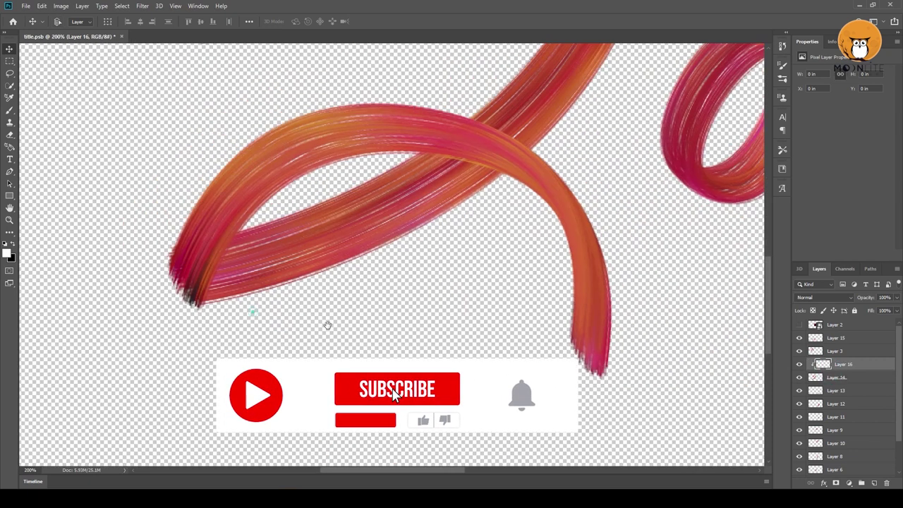
drag(328, 325, 387, 335)
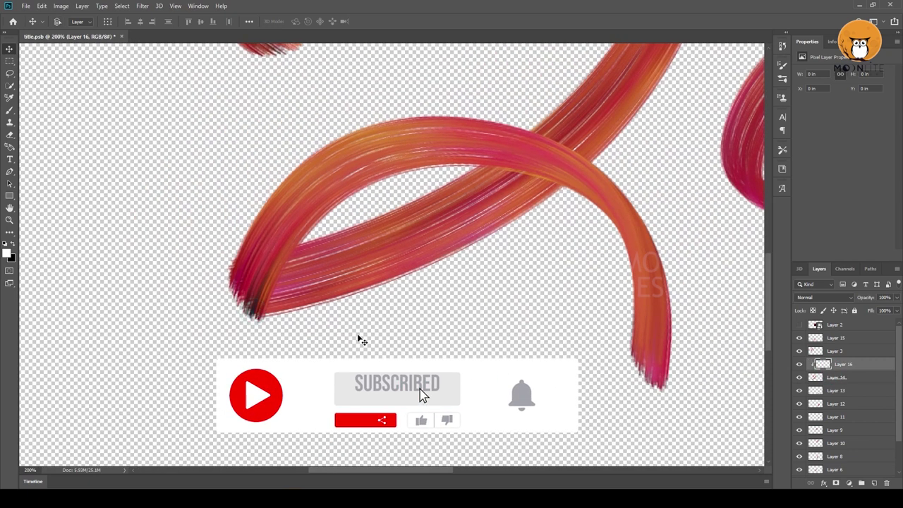
- Paint soft shading over the stroke end with a size-100 black brush, 10% flow, 50% opacity
key(b)
click(14, 245)
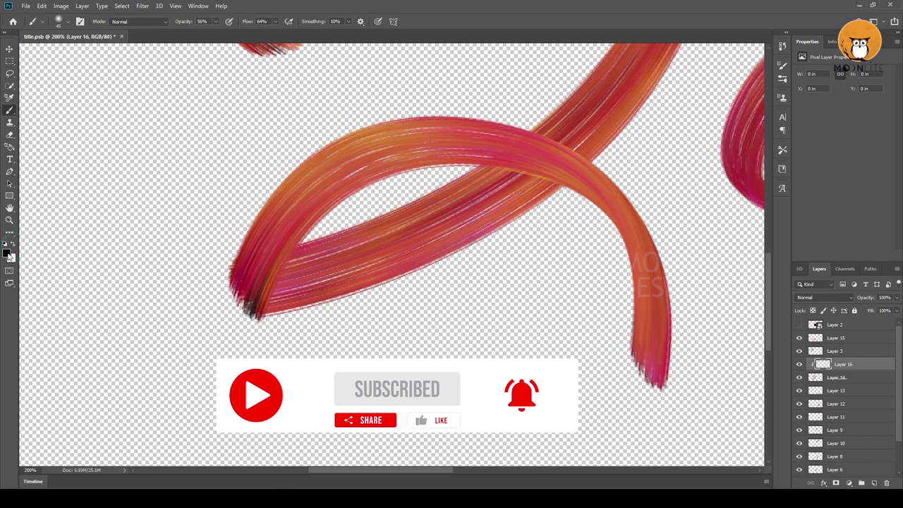
key(bracketright)
key(bracketright)
key(bracketright)
key(bracketright)
drag(274, 22, 255, 35)
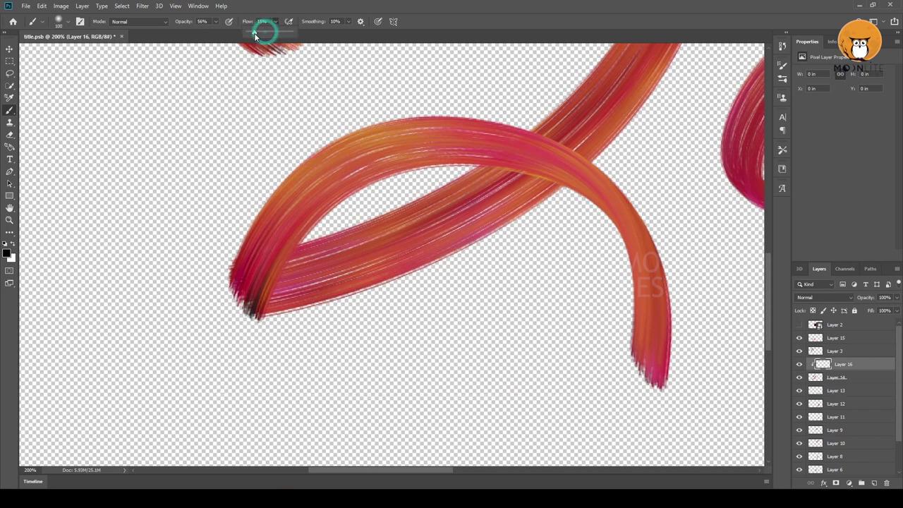
click(262, 21)
text(0)
drag(216, 32, 214, 31)
mouse_move(233, 289)
mouse_down()
mouse_move(350, 263)
mouse_move(269, 298)
mouse_move(262, 454)
mouse_up()
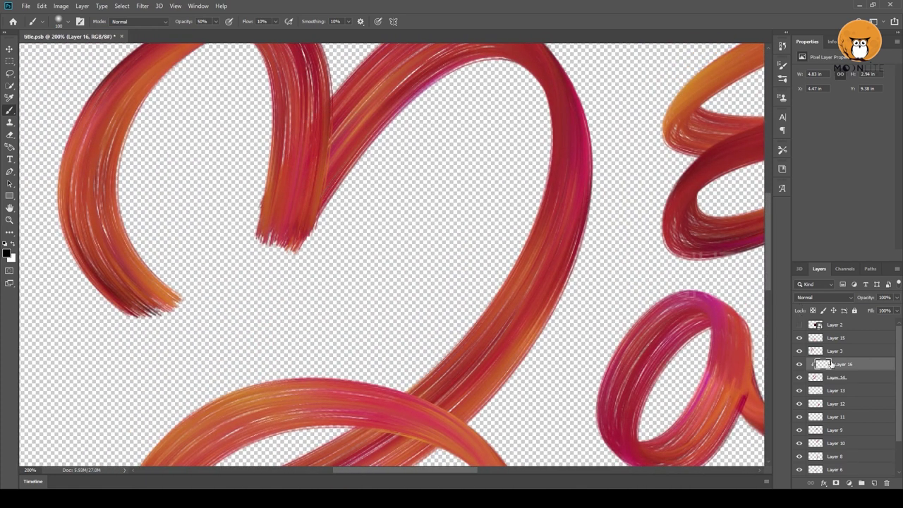
- Paint a trial stroke on new Layer 17 over the junction, move it below Layer 2, and hide it
click(833, 352)
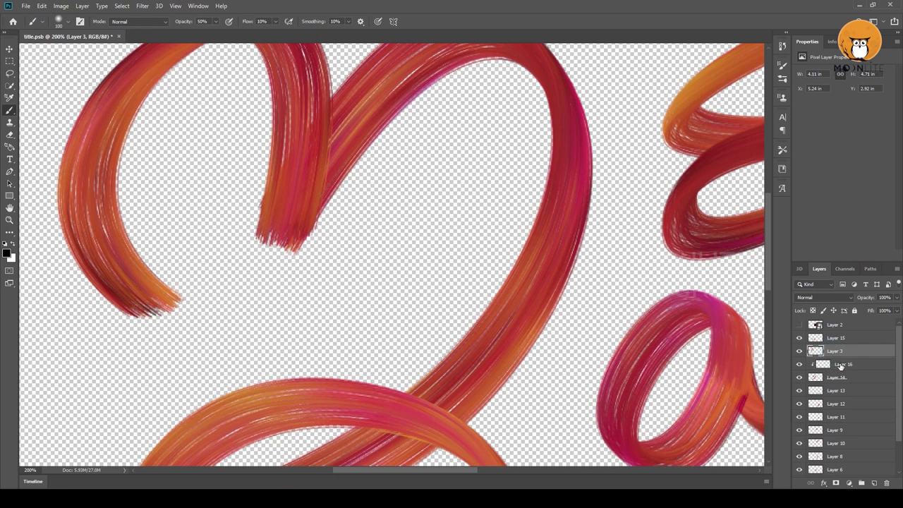
key(ctrl+shift+alt+n)
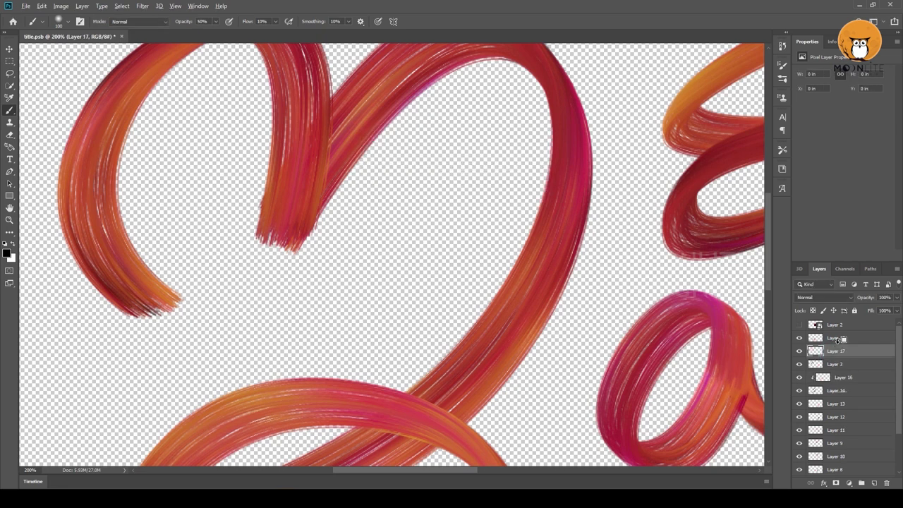
mouse_move(329, 124)
mouse_down()
mouse_move(306, 199)
mouse_move(342, 142)
mouse_up()
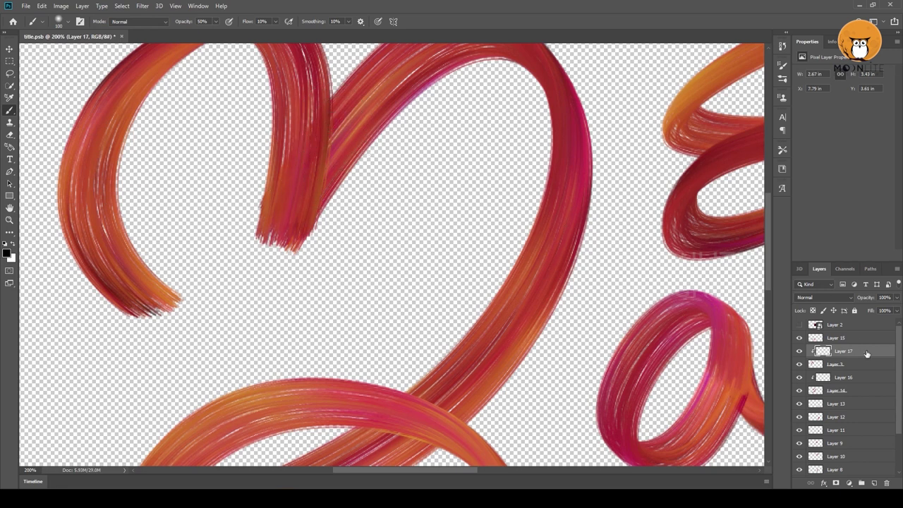
drag(843, 351, 842, 334)
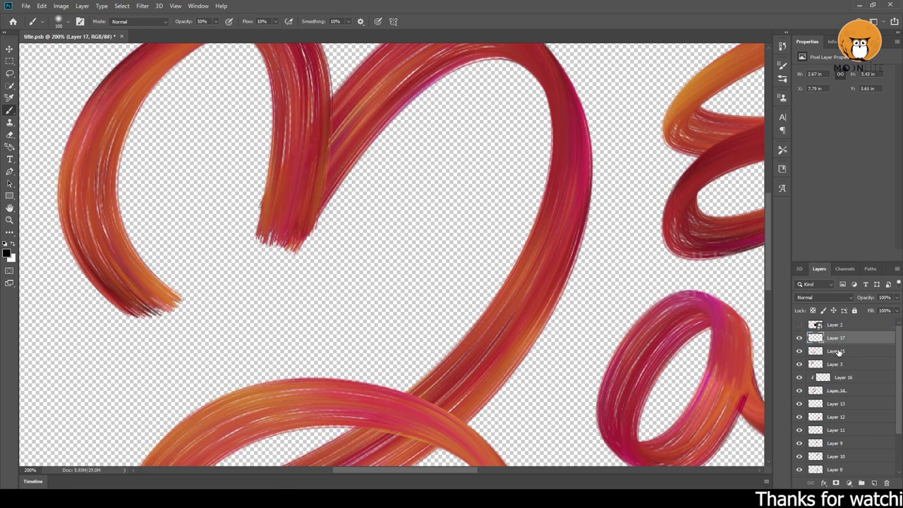
click(800, 340)
- Darken the heart's junction with brush shading on Layer 16
click(843, 377)
mouse_move(304, 150)
mouse_down()
mouse_move(312, 202)
mouse_move(288, 212)
mouse_move(346, 105)
mouse_move(288, 212)
mouse_up()
alt+click(368, 305)
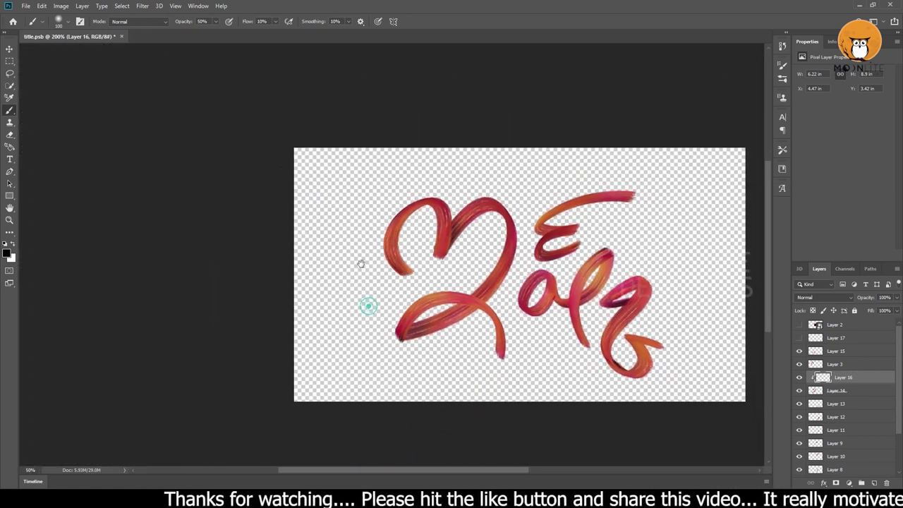
key(ctrl+plus)
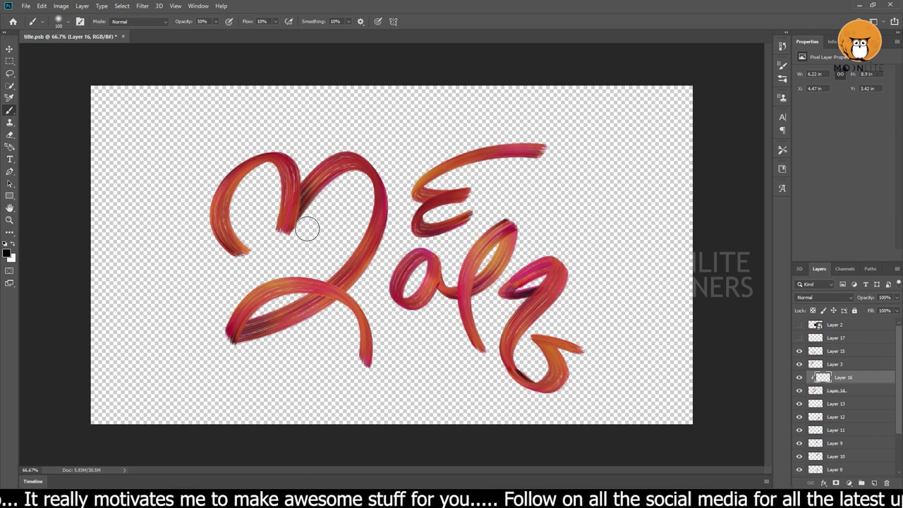
- With the Move tool, select all stroke layers from Layer 15 to Layer 7
click(9, 49)
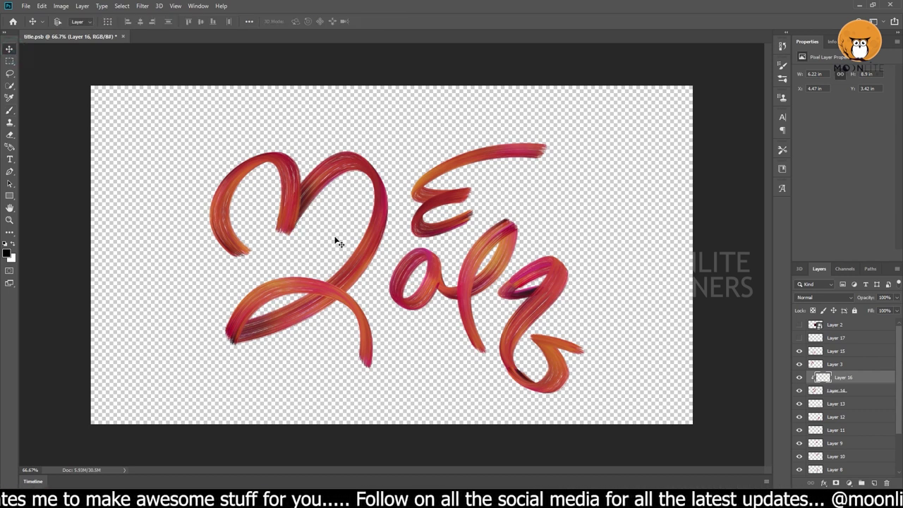
click(840, 351)
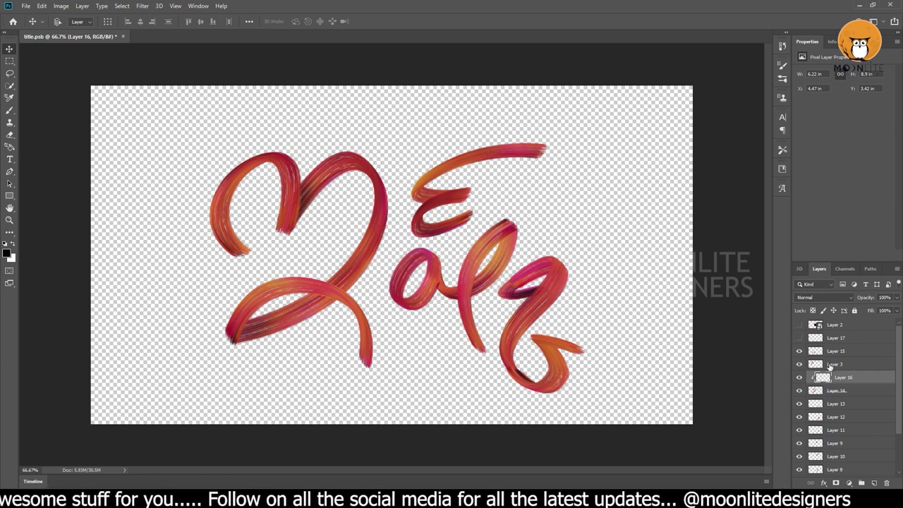
drag(899, 346, 900, 385)
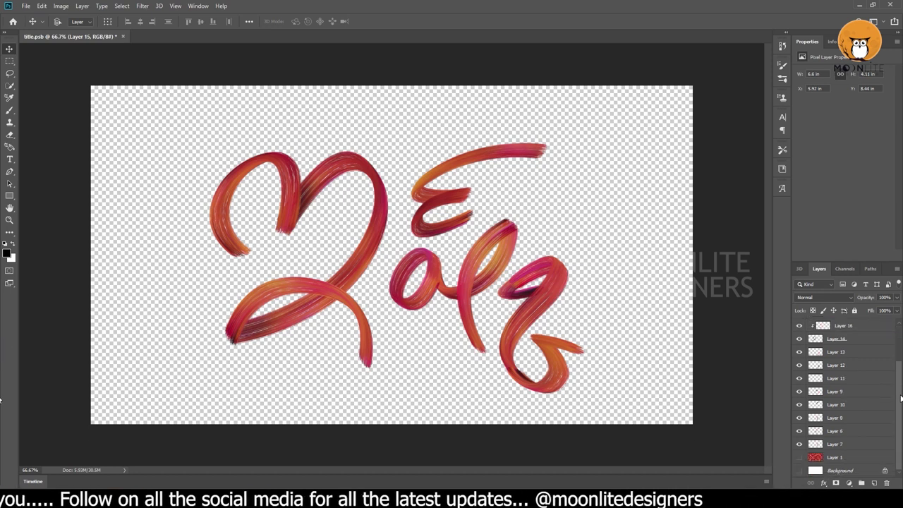
shift+click(847, 443)
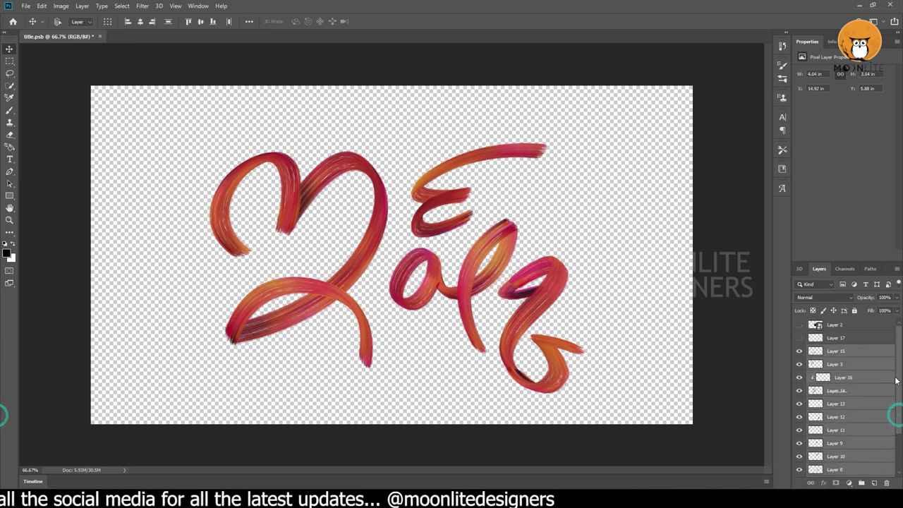
- Convert the selected stroke layers to a smart object and delete the spare Layer 17
right_click(858, 354)
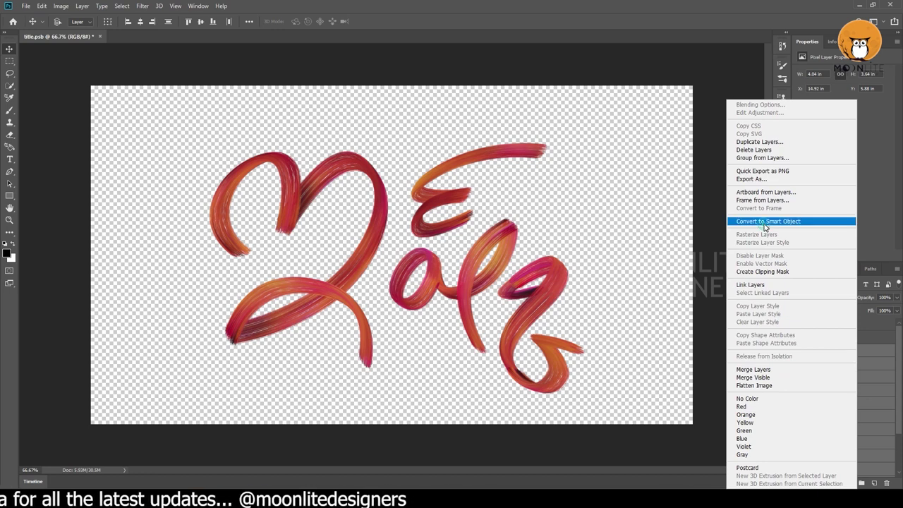
click(767, 221)
click(802, 338)
click(836, 338)
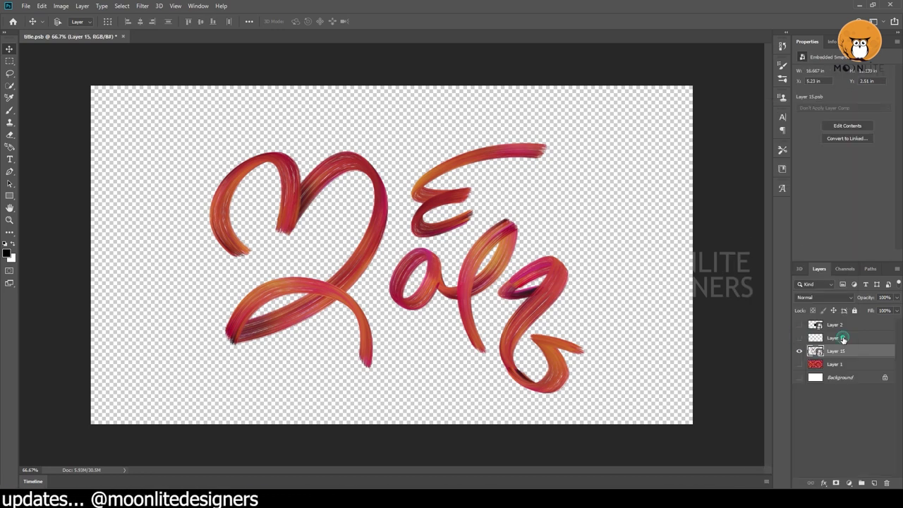
key(Delete)
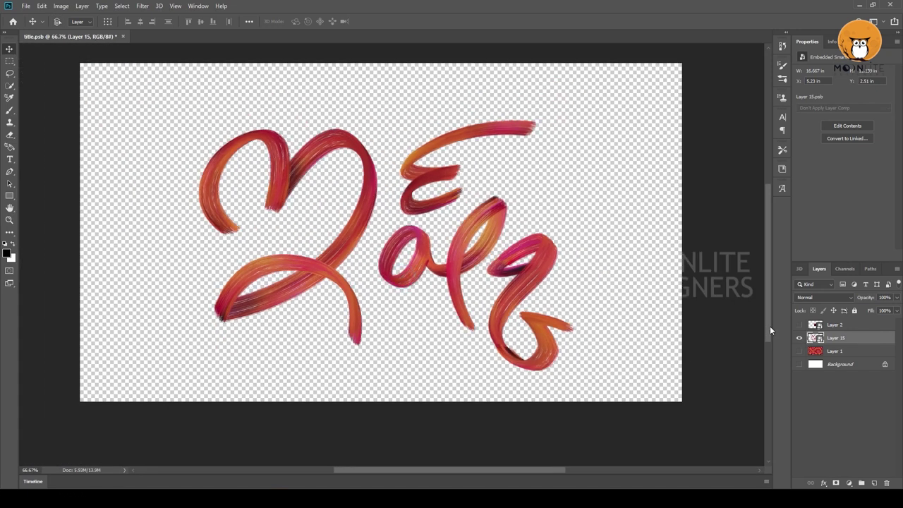
- Show the Background layer and fill it with black
click(835, 364)
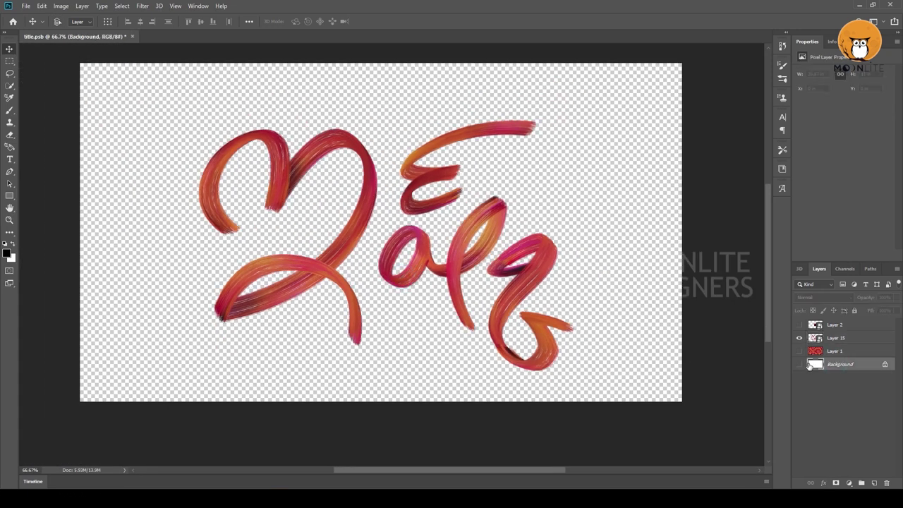
click(799, 364)
key(alt+BackSpace)
- Hide the lettering and add white 'Moon' text in the Angellia font
click(799, 338)
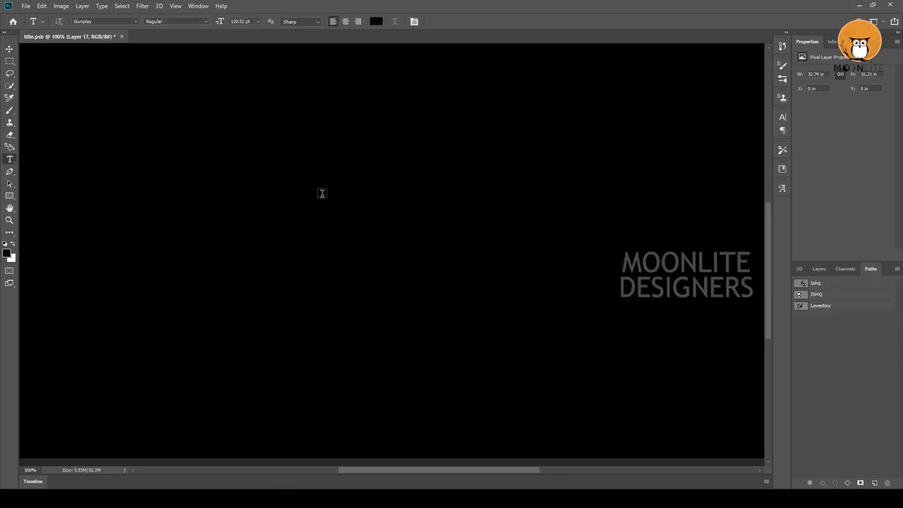
click(321, 193)
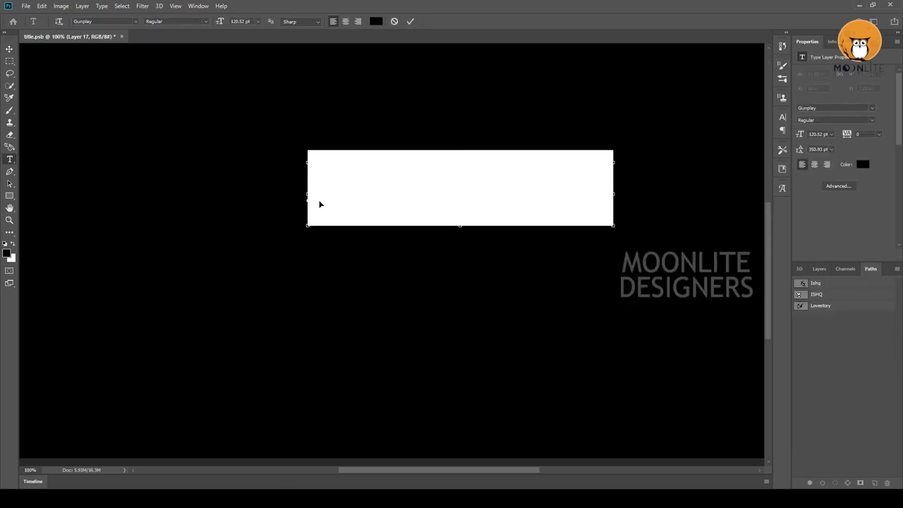
text(Moon)
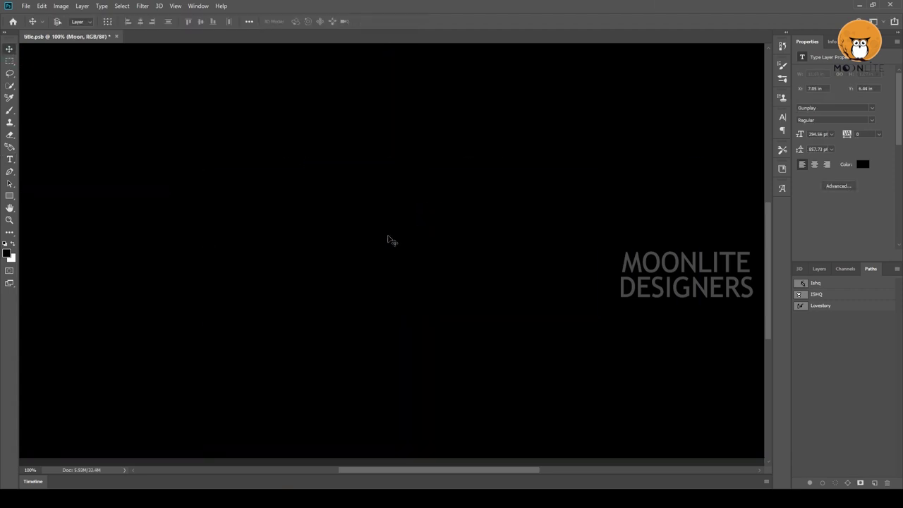
text(ffffff)
key(Return)
key(ctrl+a)
click(136, 21)
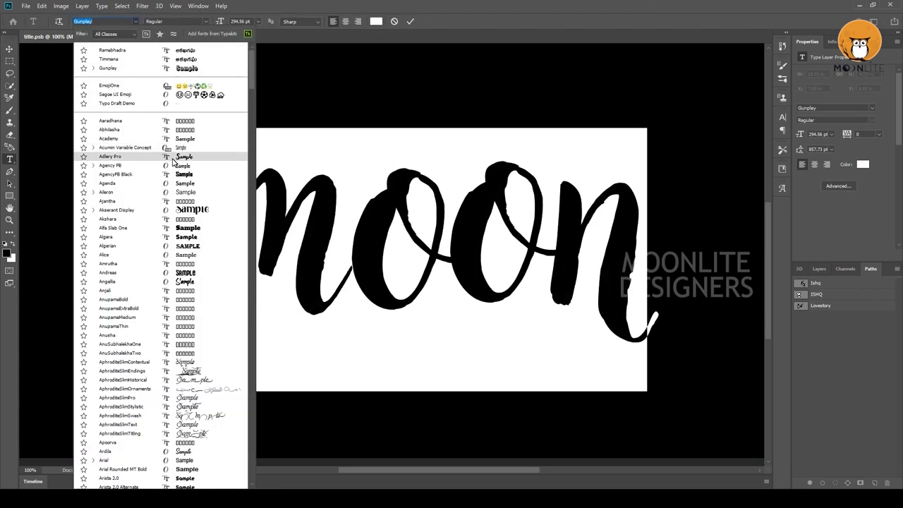
click(181, 283)
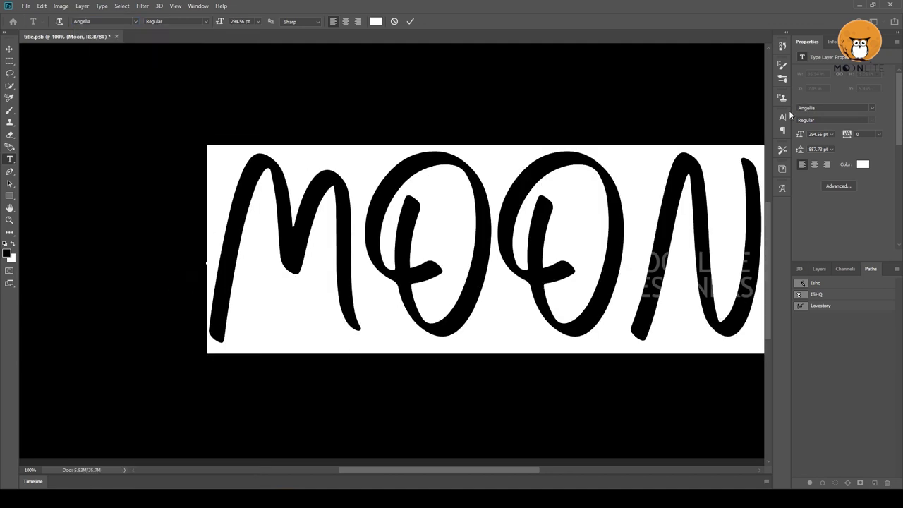
key(ctrl+Return)
- Add a new empty layer and start a Pen path up the M's left stroke
key(v)
click(819, 269)
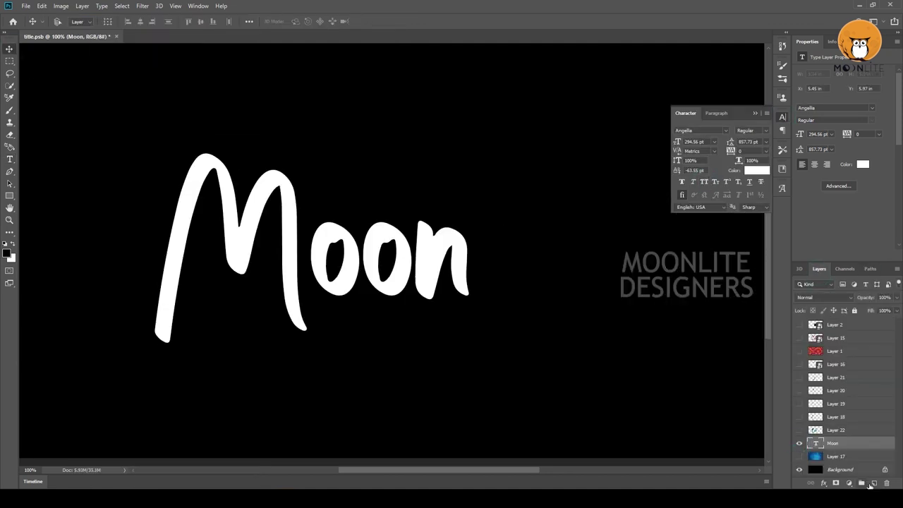
click(873, 483)
scroll(237, 234, up, 2)
right_click(9, 172)
click(60, 169)
click(143, 428)
mouse_move(240, 80)
mouse_down()
mouse_move(292, 83)
mouse_move(236, 81)
mouse_up()
- Hide the Moon text and pen a path over the M's second arch
click(799, 456)
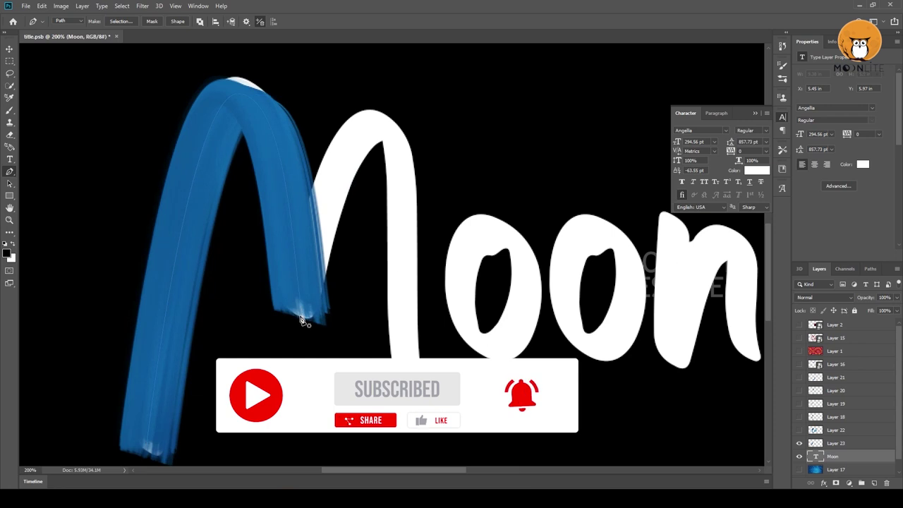
click(303, 319)
drag(387, 130, 439, 162)
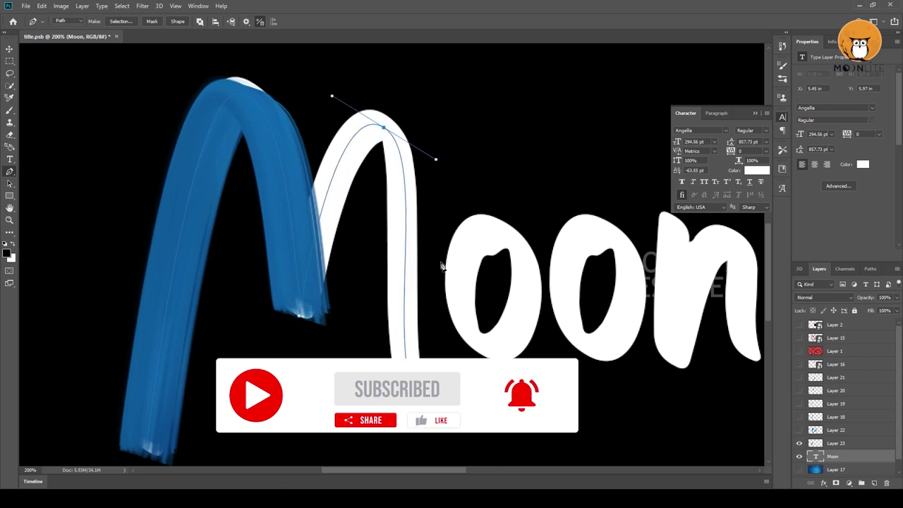
scroll(443, 262, down, 3)
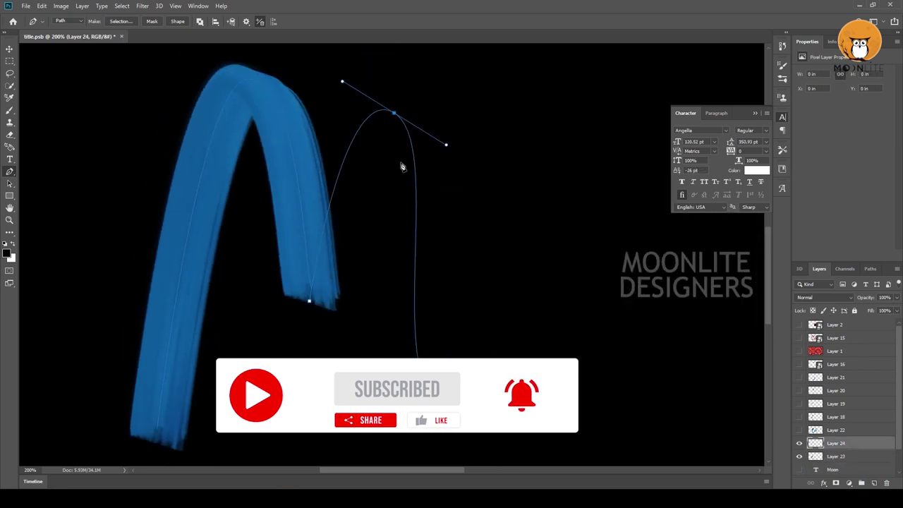
- Show the text again and trace a closed Pen path fitted around the first o
click(820, 268)
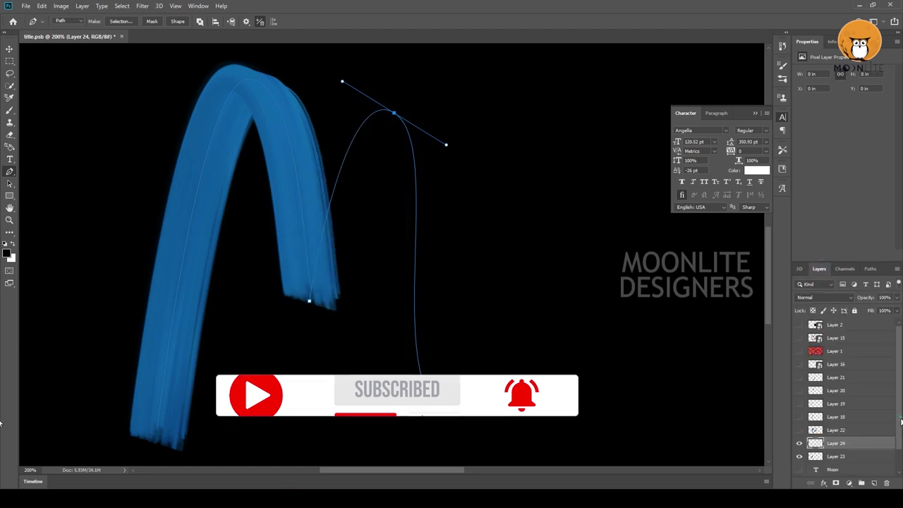
click(800, 431)
click(800, 430)
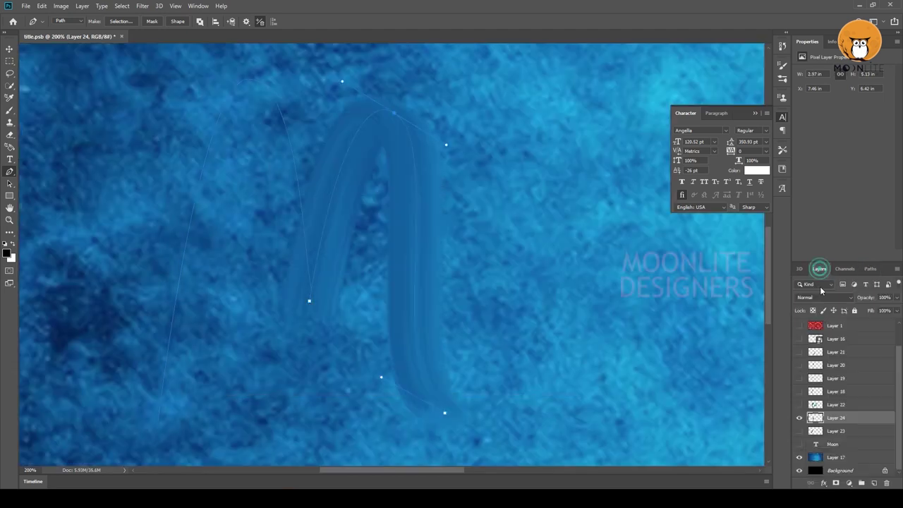
drag(800, 458, 799, 470)
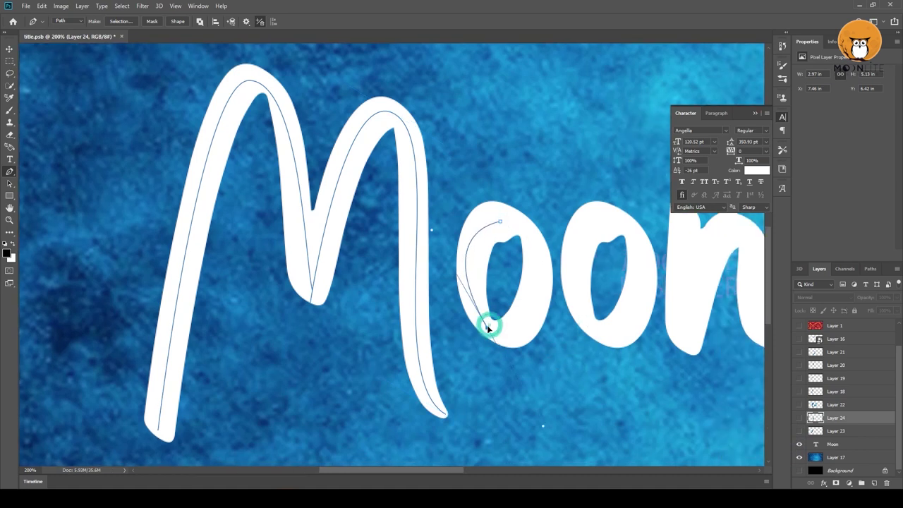
drag(535, 236, 542, 255)
drag(488, 325, 542, 427)
drag(510, 361, 539, 386)
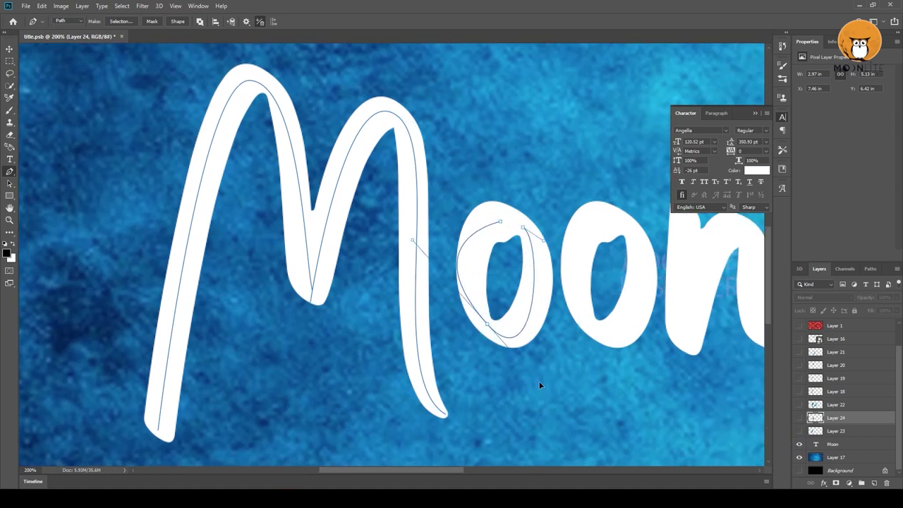
drag(509, 299, 537, 362)
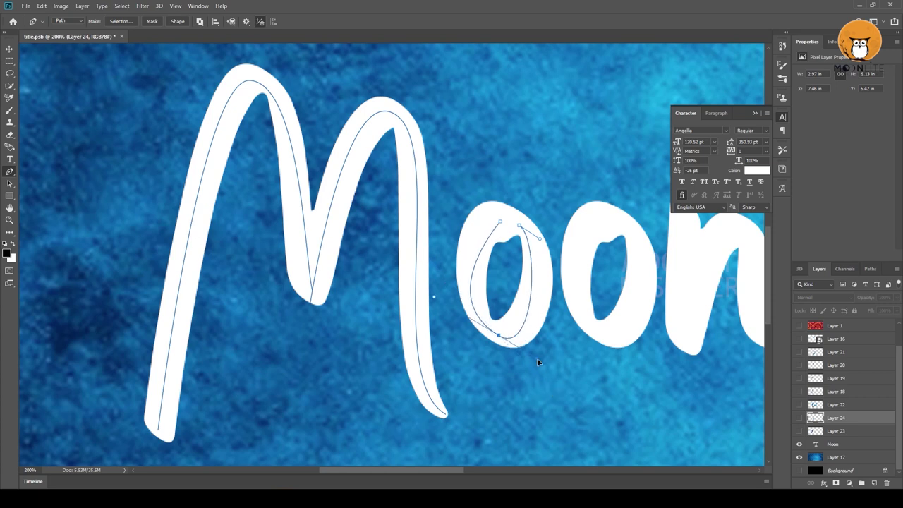
drag(510, 221, 543, 328)
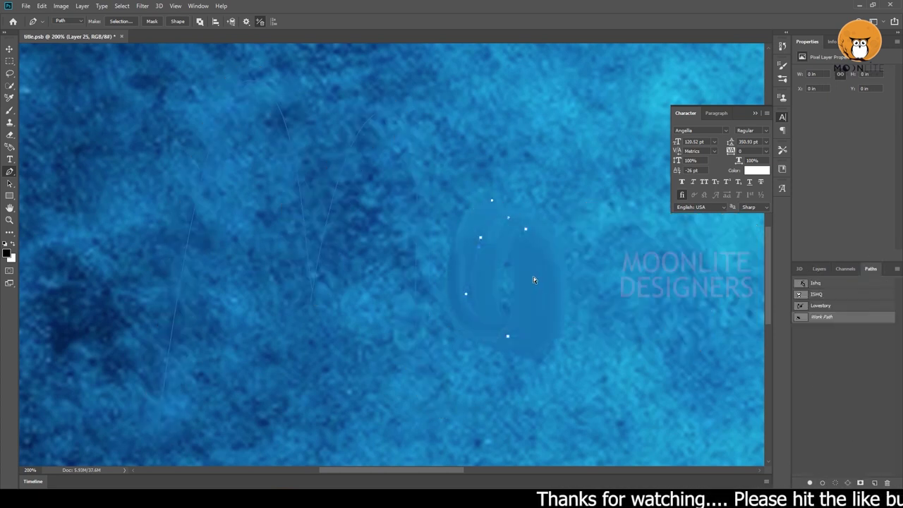
- Adjust the Smudge brush angle and spacing, stroke the o path, and duplicate it as the second o
click(9, 283)
click(57, 356)
key(F5)
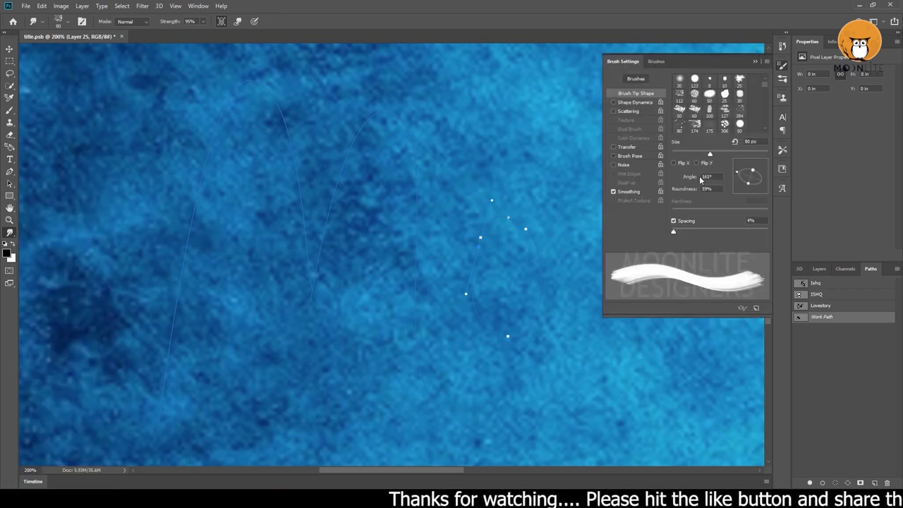
drag(740, 173, 755, 165)
drag(673, 231, 610, 238)
drag(759, 167, 757, 171)
key(Return)
click(820, 269)
click(800, 470)
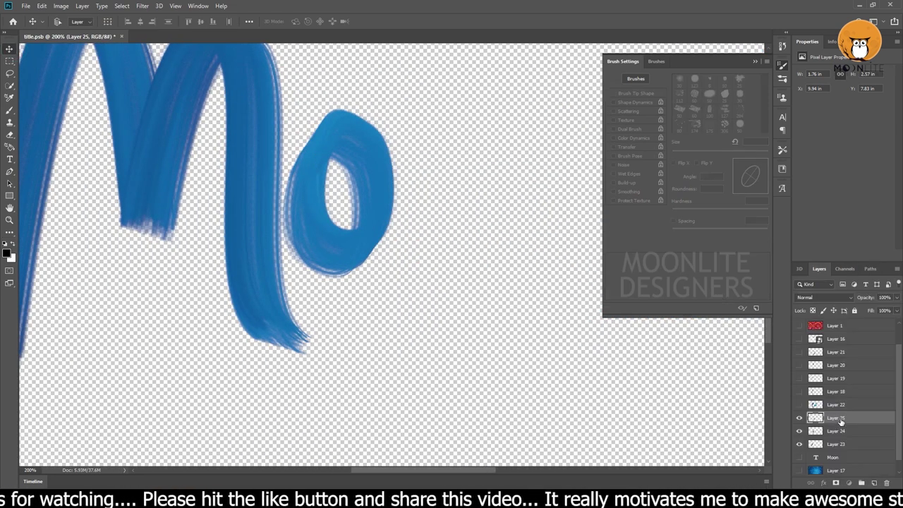
drag(370, 203, 496, 215)
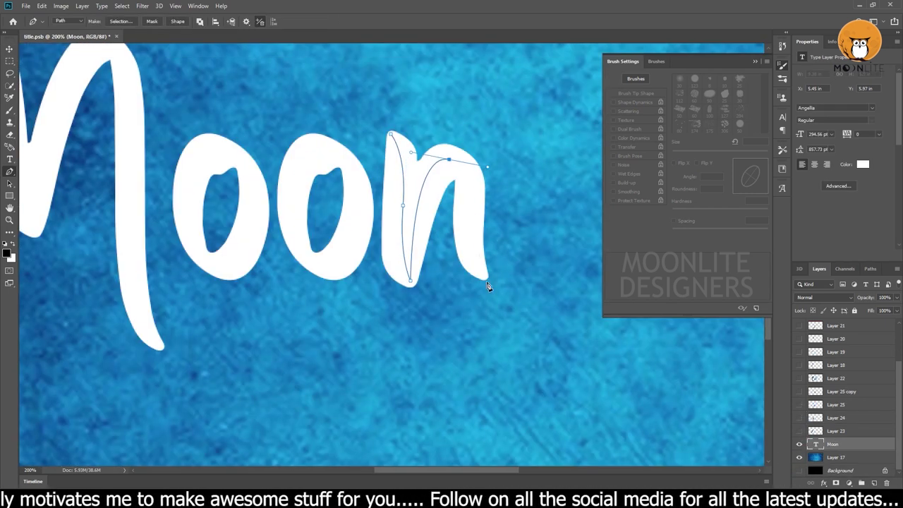
- On a new layer, stroke the n's work path with the Smudge brush
key(v)
click(799, 444)
click(845, 269)
click(875, 482)
click(720, 62)
click(686, 62)
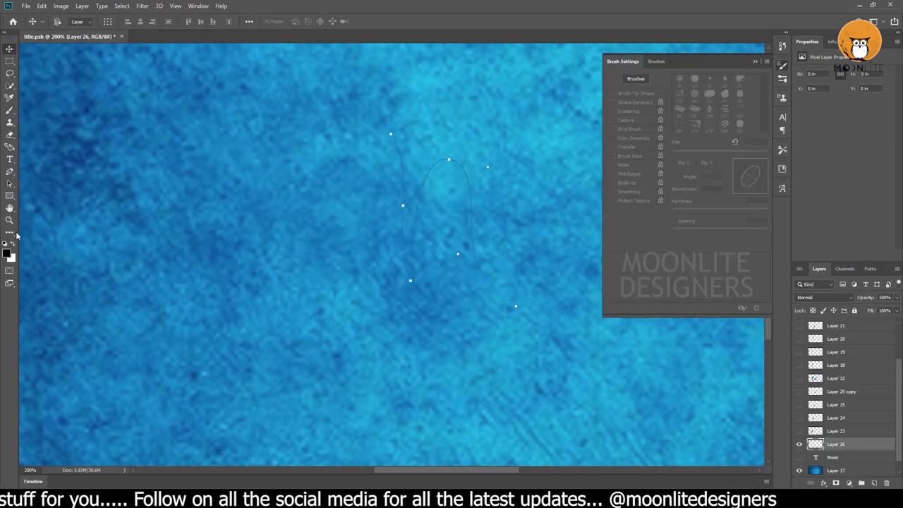
click(9, 232)
click(42, 353)
click(871, 269)
click(825, 484)
- Check the n, fit the canvas in view, and select all the Moon letter layers
click(820, 269)
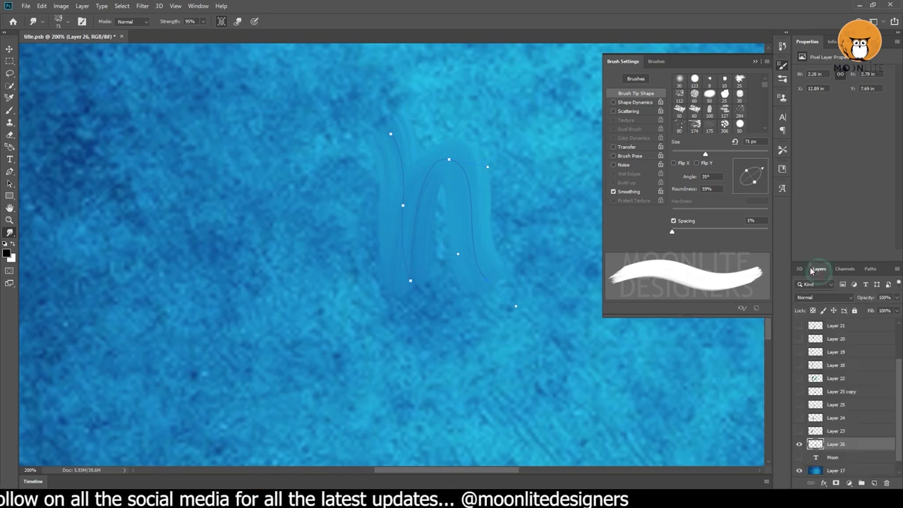
alt+click(800, 444)
alt+click(800, 444)
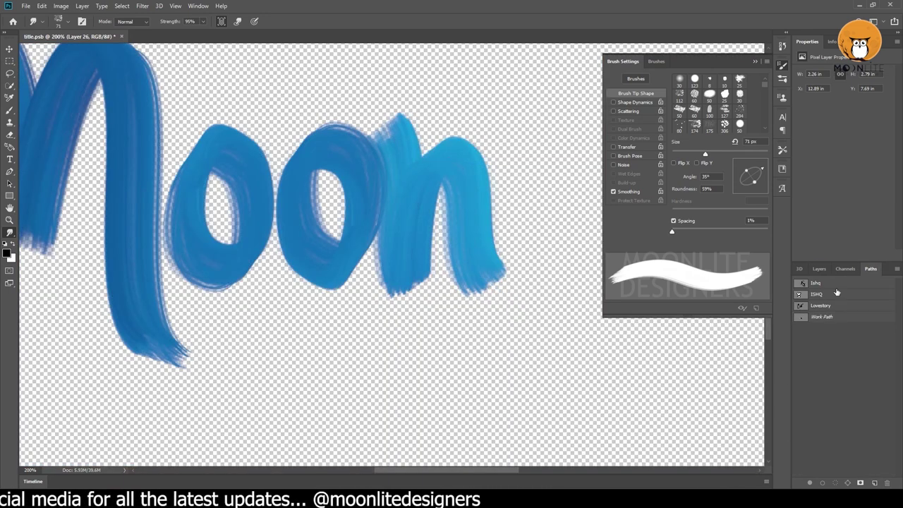
key(v)
key(ctrl+minus)
right_click(459, 210)
right_click(408, 210)
click(409, 210)
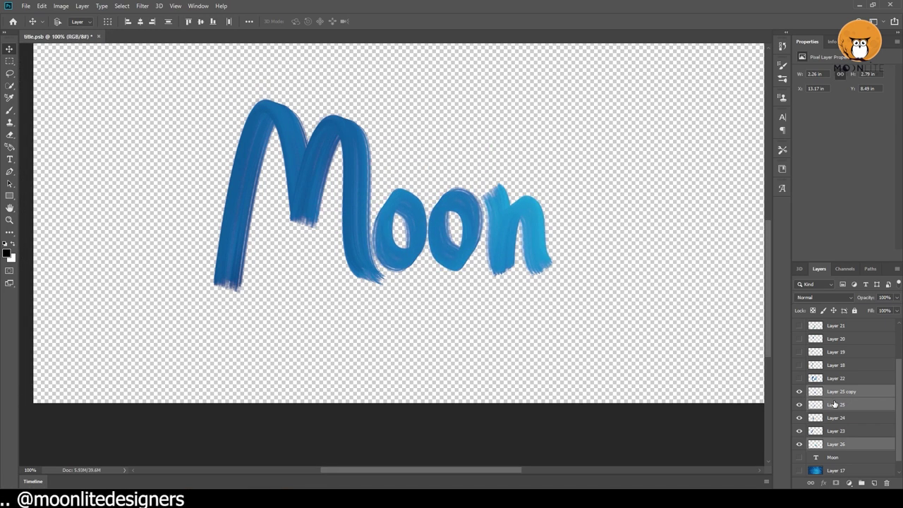
- Try a purple hue shift, cancel it, and nudge the Moon lettering slightly right
key(ctrl+u)
mouse_move(658, 172)
mouse_down()
mouse_move(621, 173)
mouse_move(686, 176)
mouse_up()
click(764, 140)
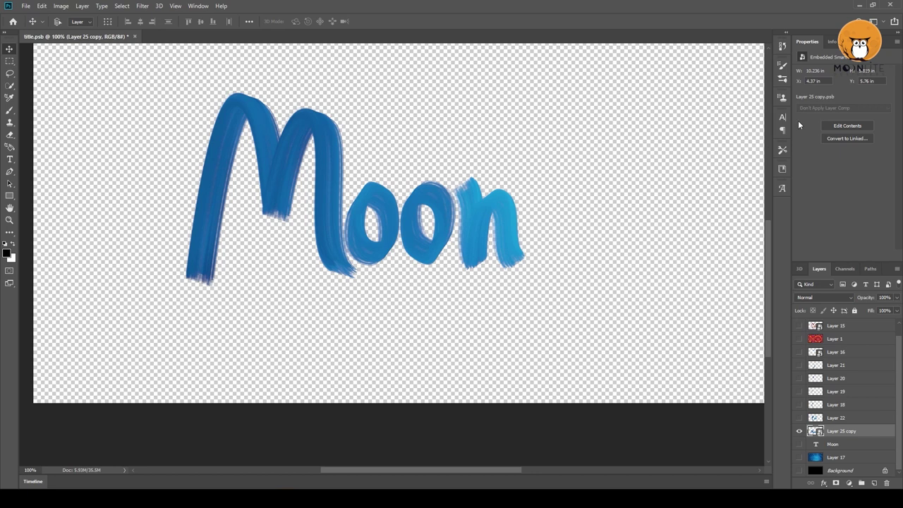
drag(271, 134, 303, 141)
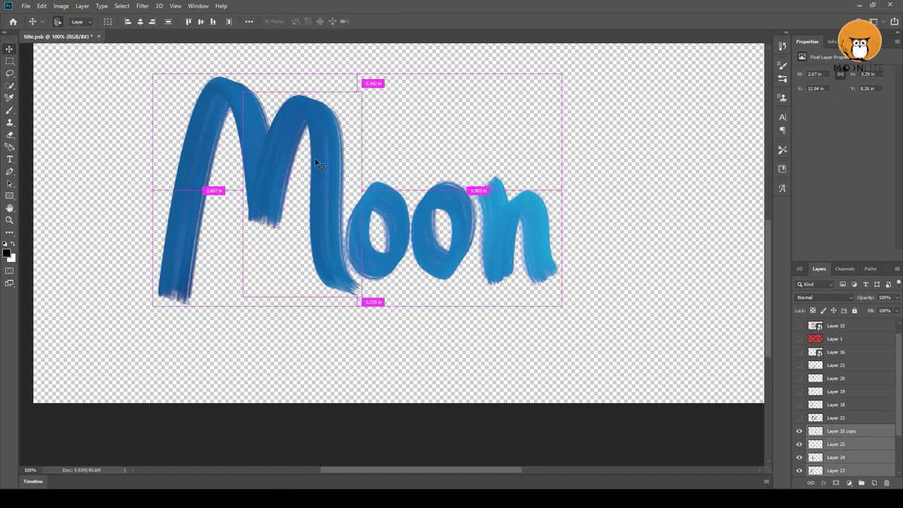
- Load the M's first-stroke pixels as a selection and add a new layer above it
click(853, 426)
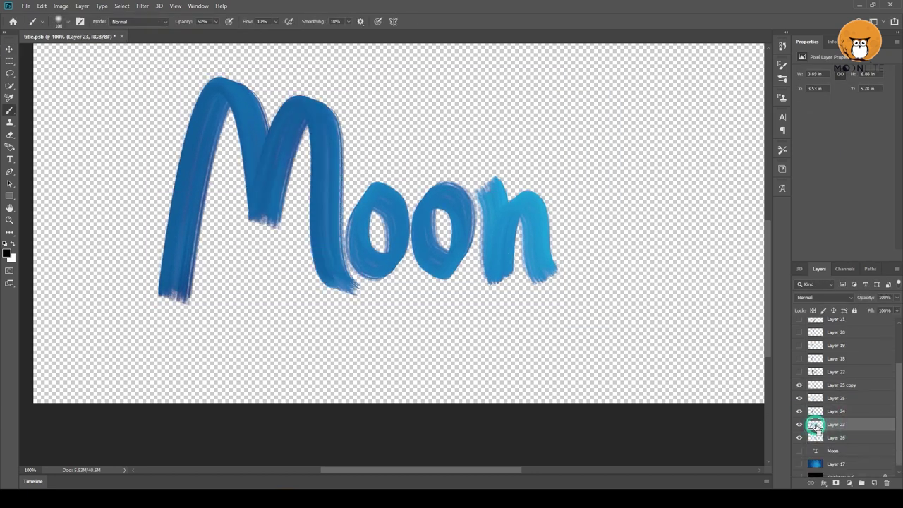
ctrl+click(816, 424)
click(873, 483)
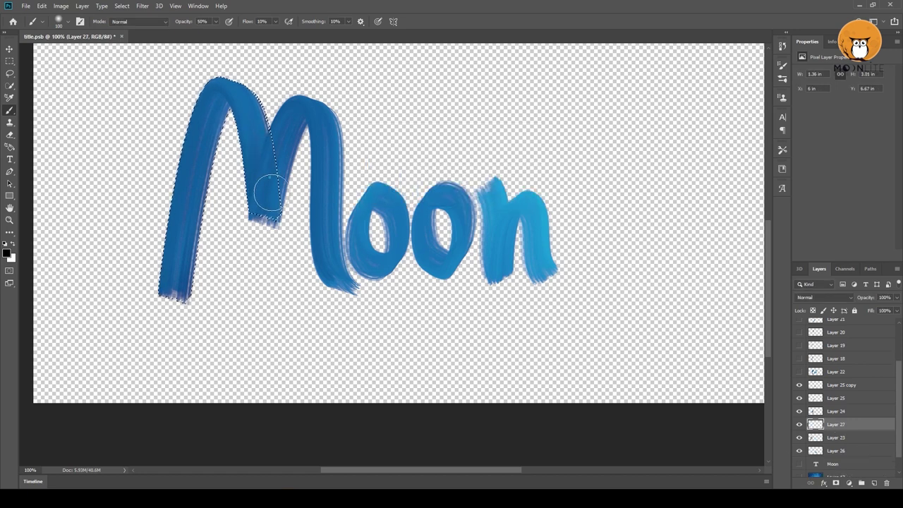
key(alt+bracketleft)
key(alt+bracketleft)
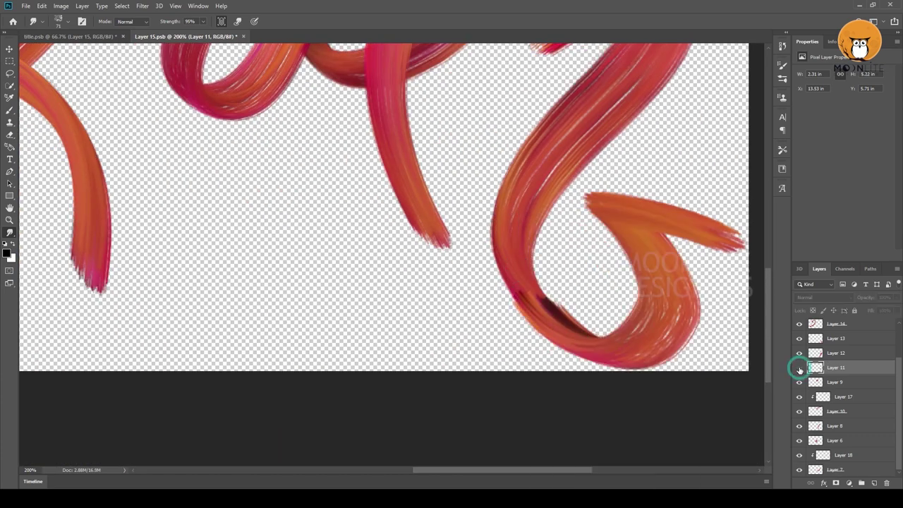
- Right-click the canvas to list the stroke layers there, to choose Layer 12
ctrl+right_click(530, 272)
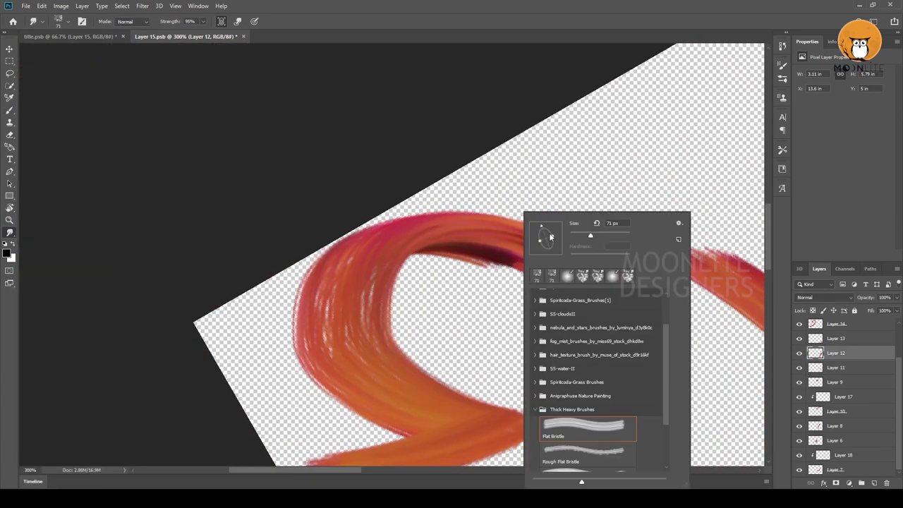